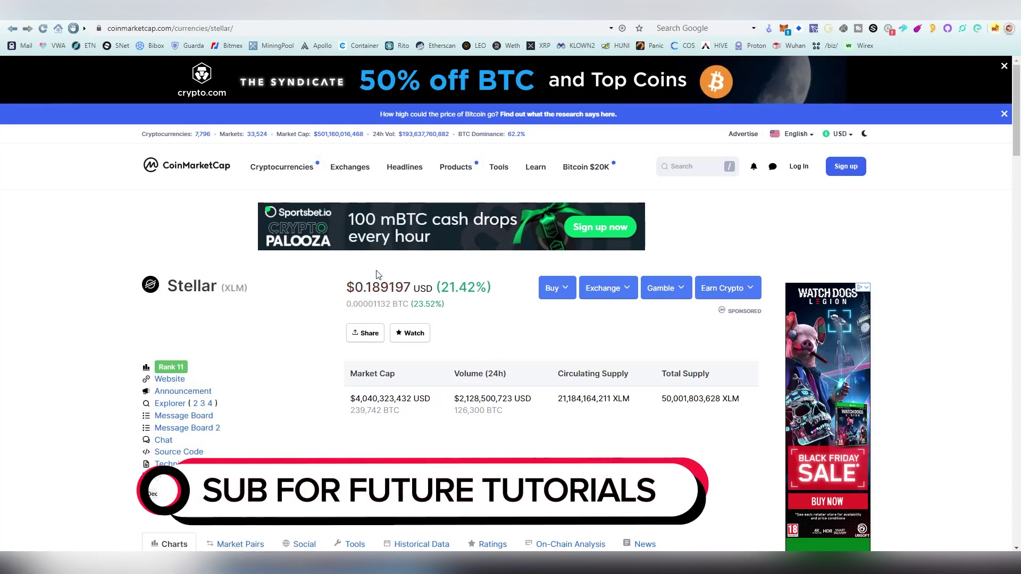
Examine Stellar's price, market data and seven-day chart on its CoinMarketCap page
scroll(424, 317, down, 1)
scroll(424, 318, down, 6)
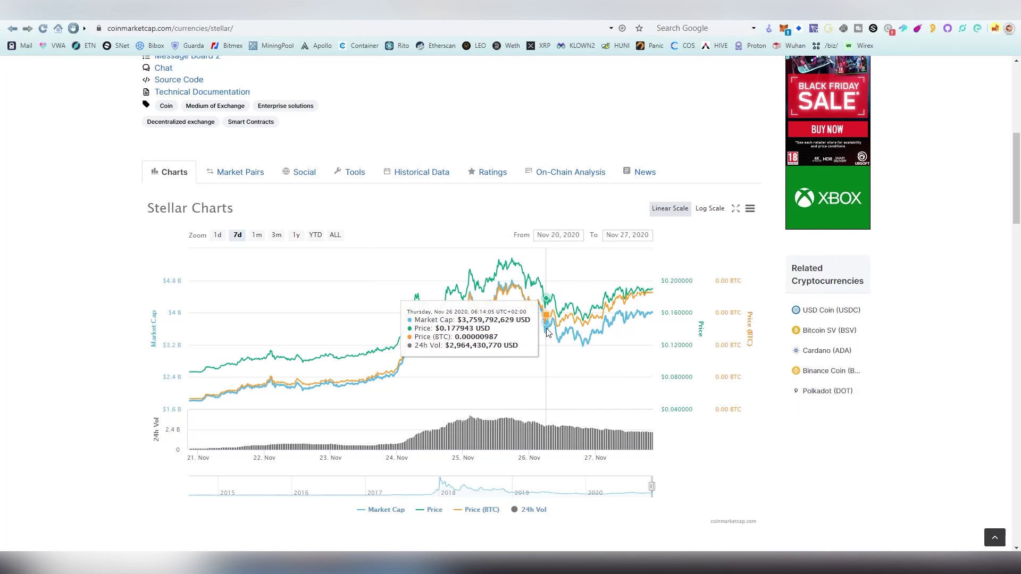
scroll(548, 330, up, 6)
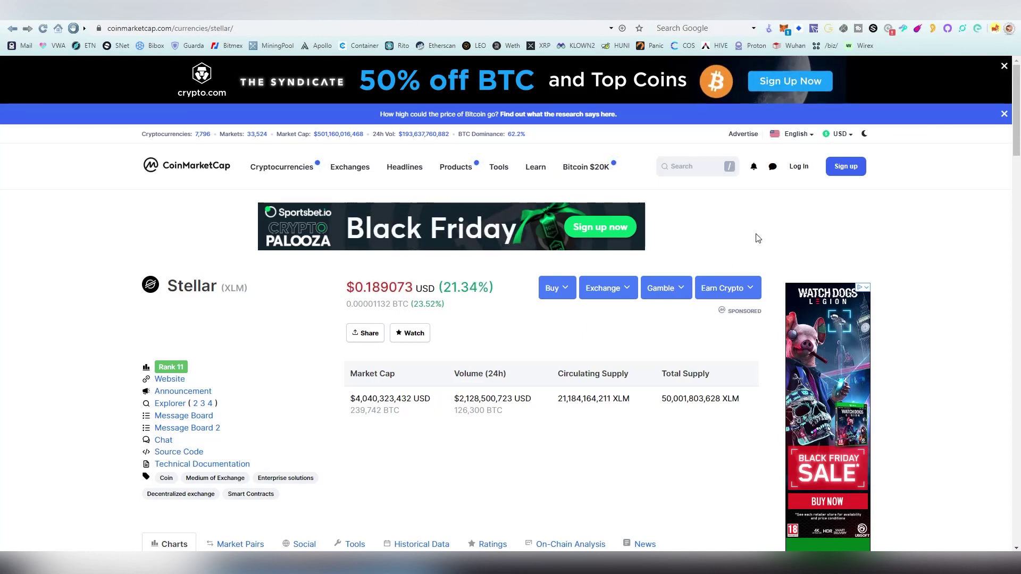
Switch to the StellarTerm account page and examine the available login methods
click(891, 11)
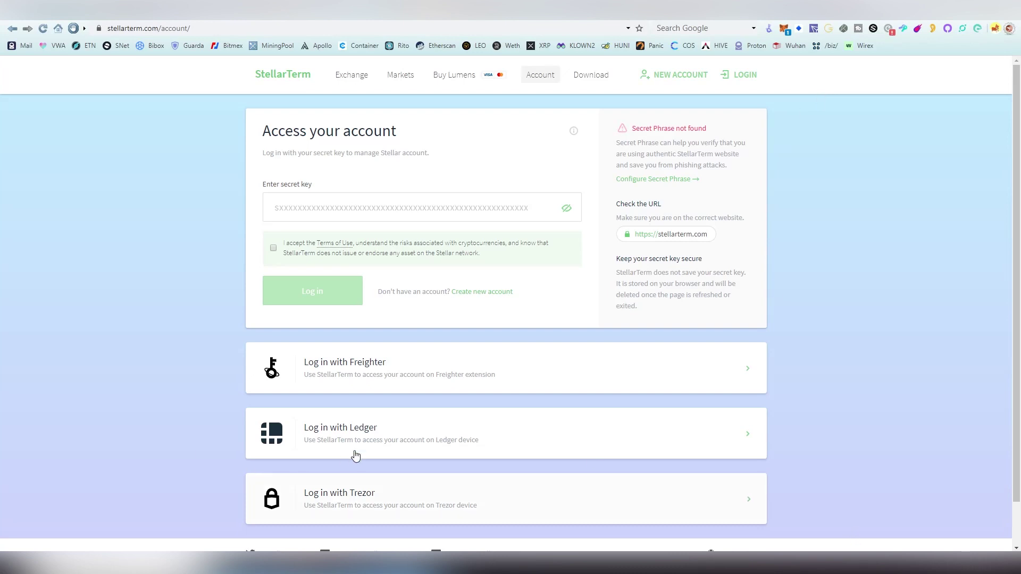
scroll(367, 381, down, 2)
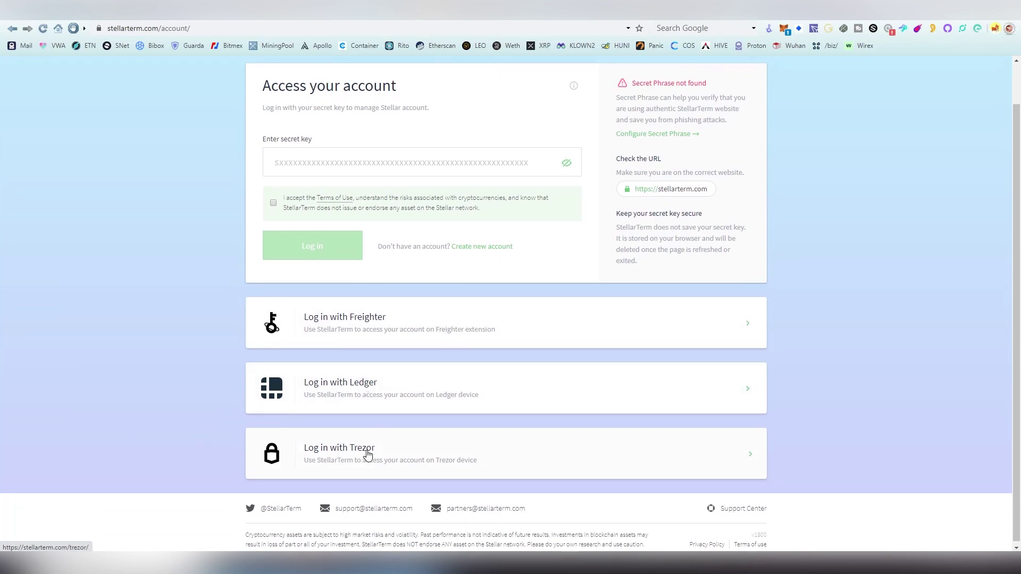
scroll(367, 451, up, 1)
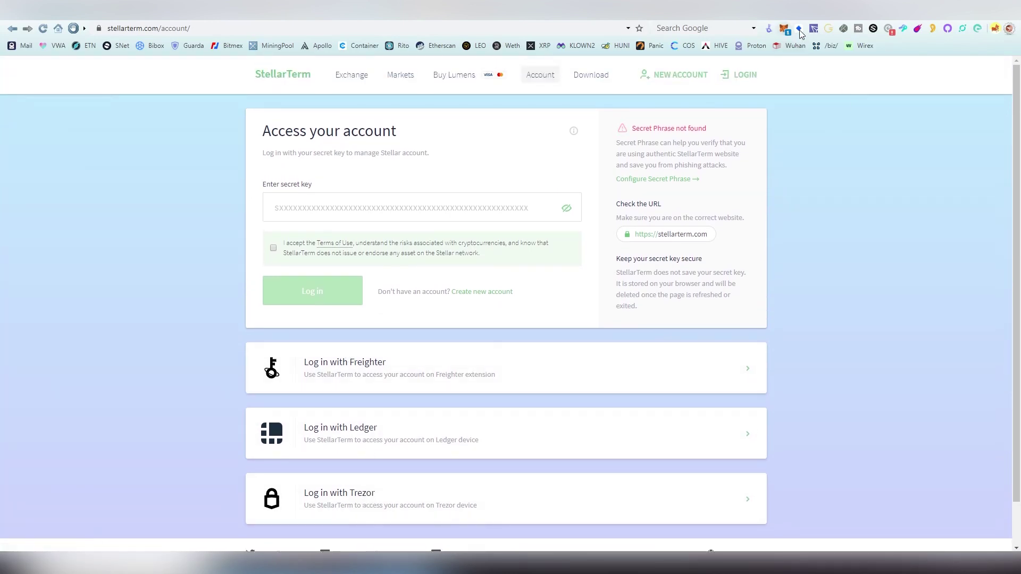
Check the Freighter wallet's XLM balance and its available account options, then close the wallet
click(769, 29)
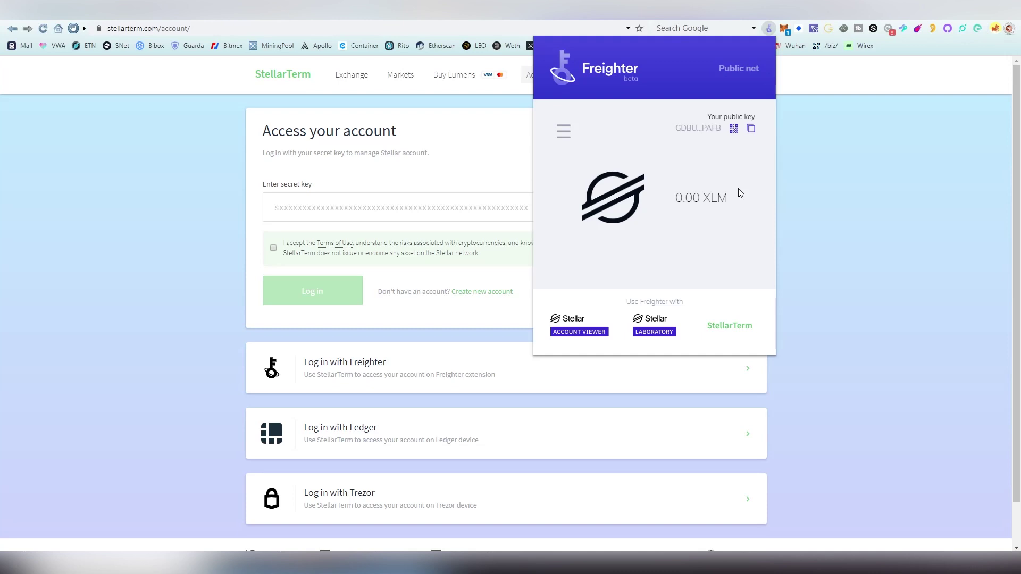
click(566, 133)
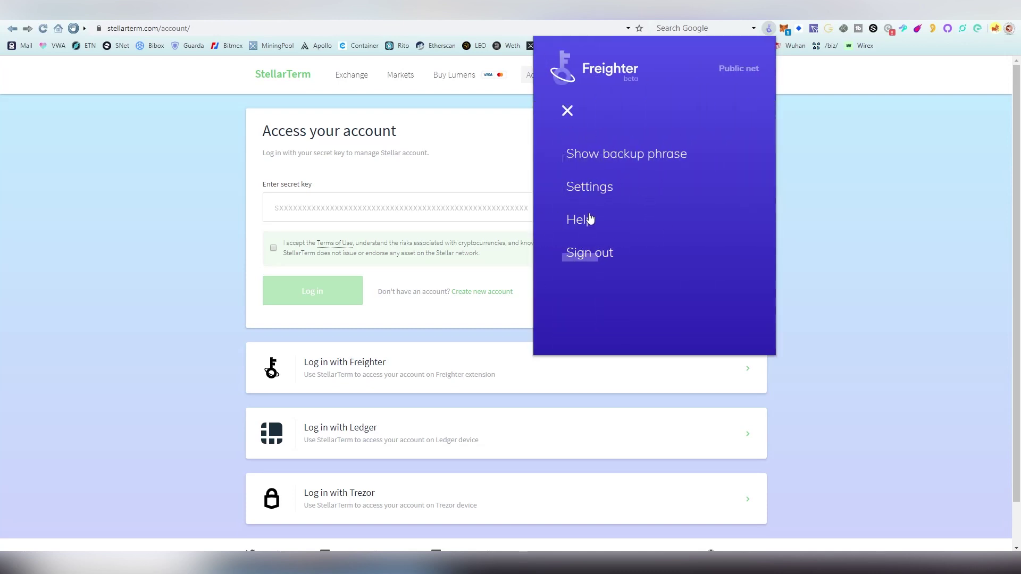
click(568, 112)
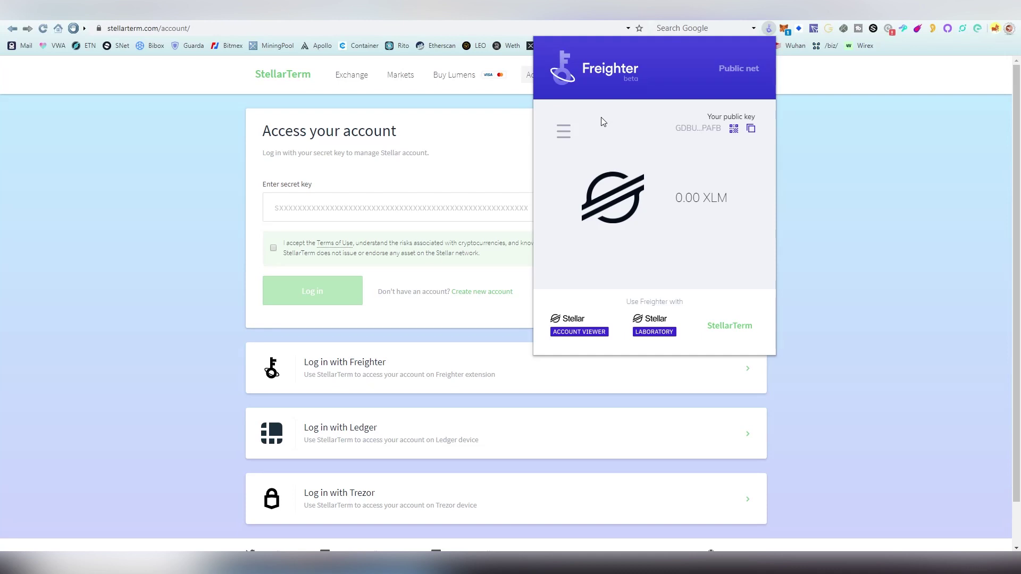
click(473, 319)
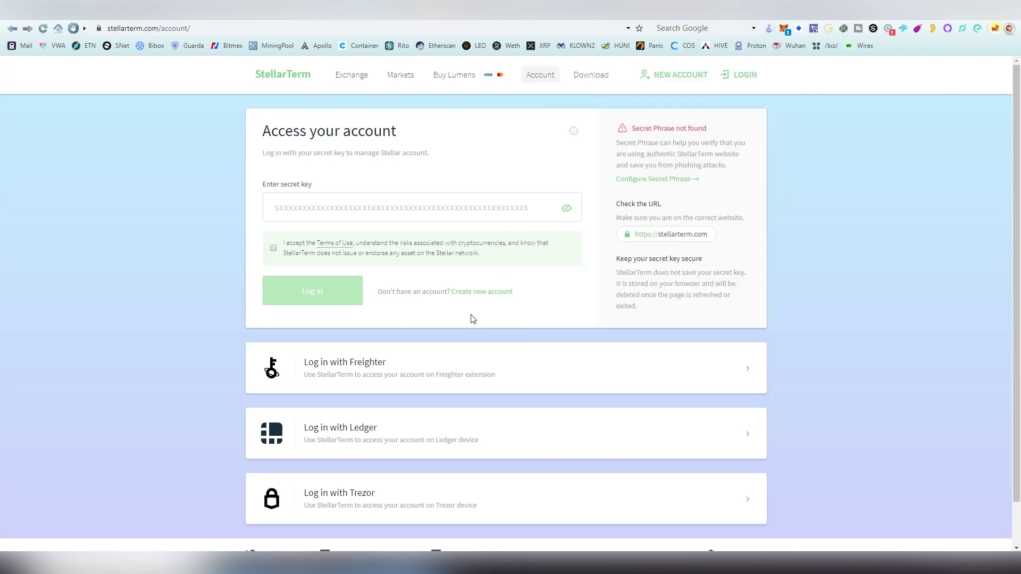
Accept StellarTerm's Terms of Use and sign in with the Freighter wallet
click(455, 366)
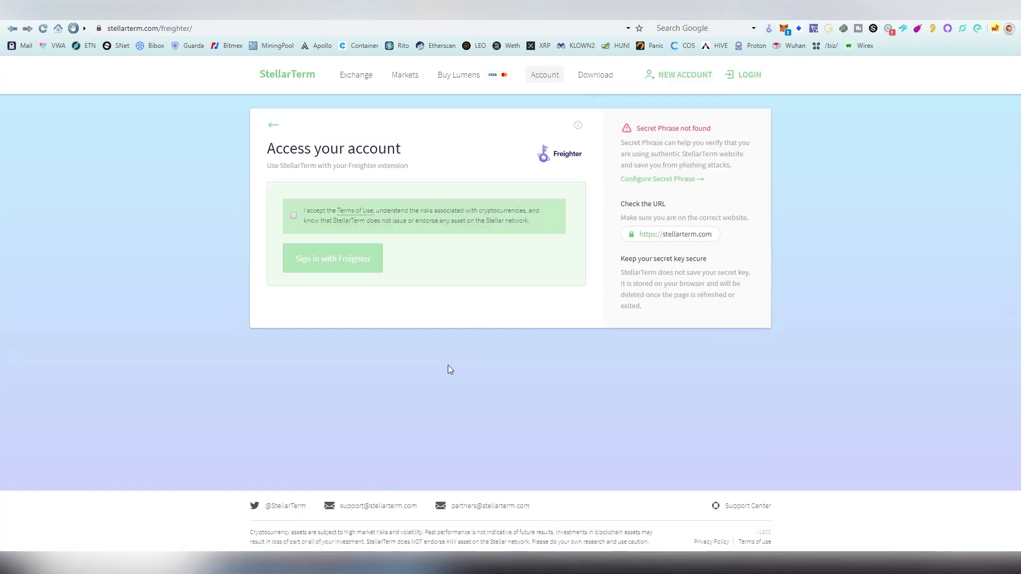
click(292, 217)
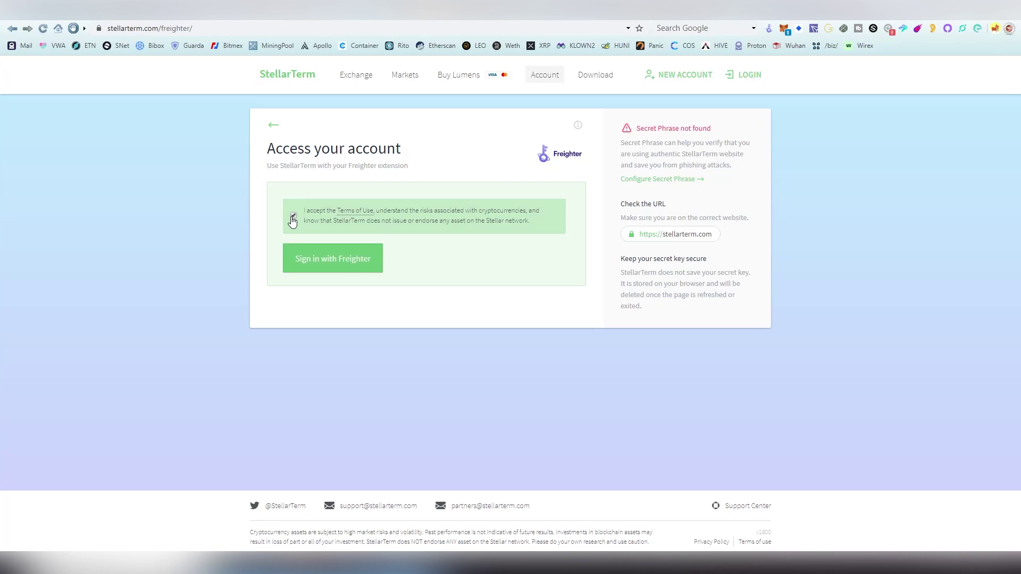
click(337, 257)
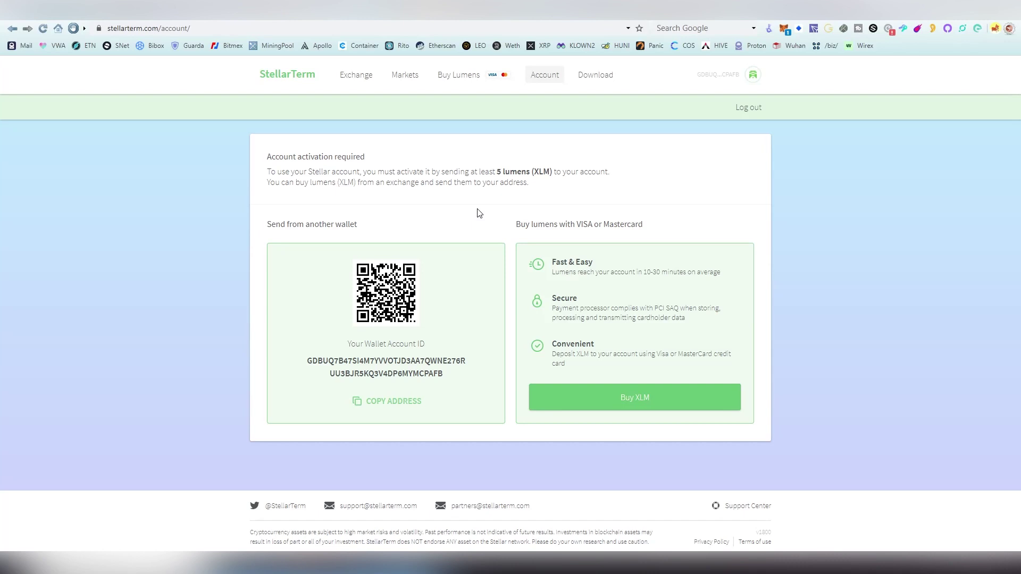
Read the account activation requirement on StellarTerm and compare it with the Freighter wallet's XLM balance
triple_click(499, 172)
click(537, 195)
click(769, 29)
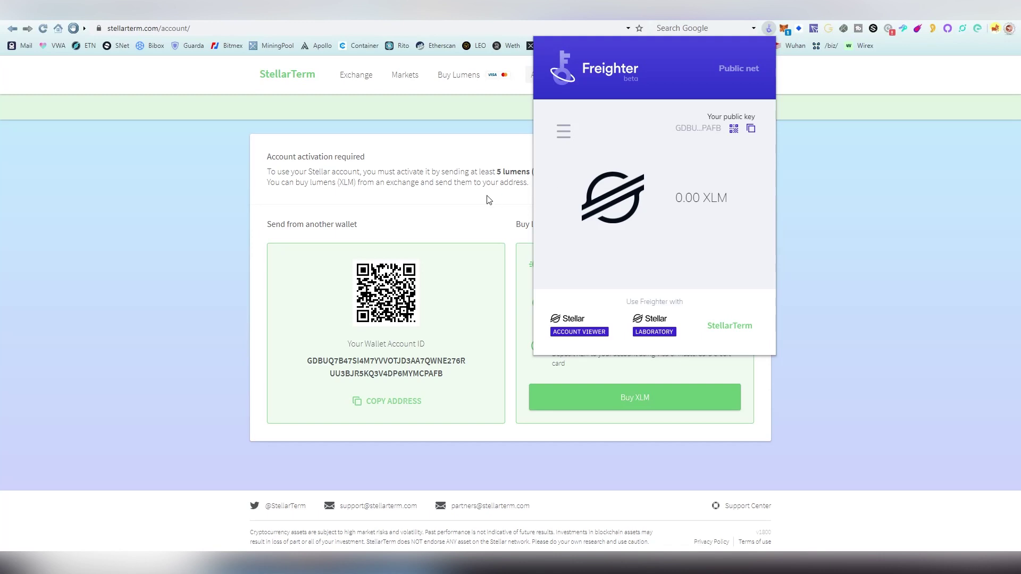
click(461, 203)
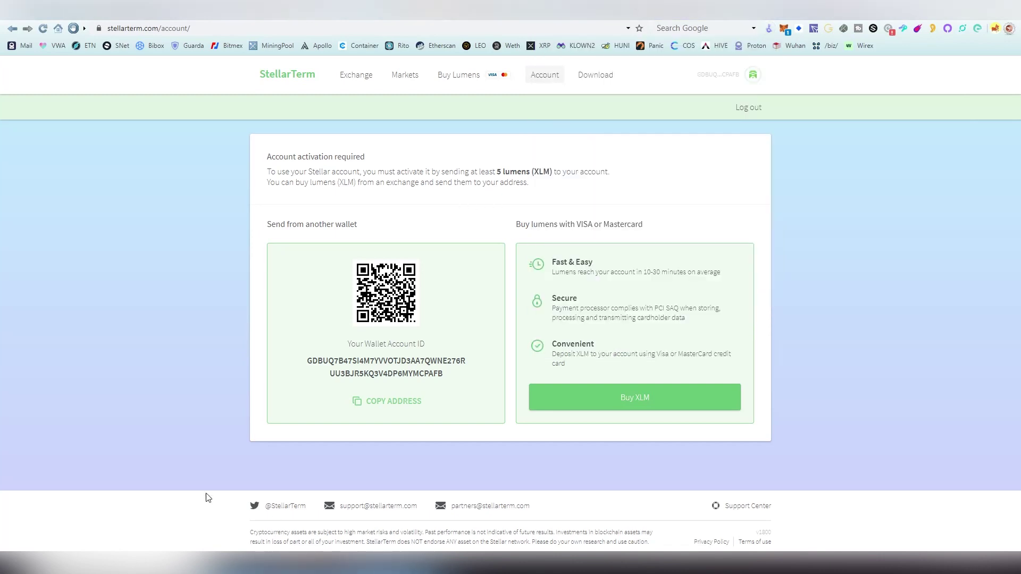
Copy the StellarTerm wallet address, switch to Exodus and paste it as the recipient of a new Stellar transfer
click(413, 401)
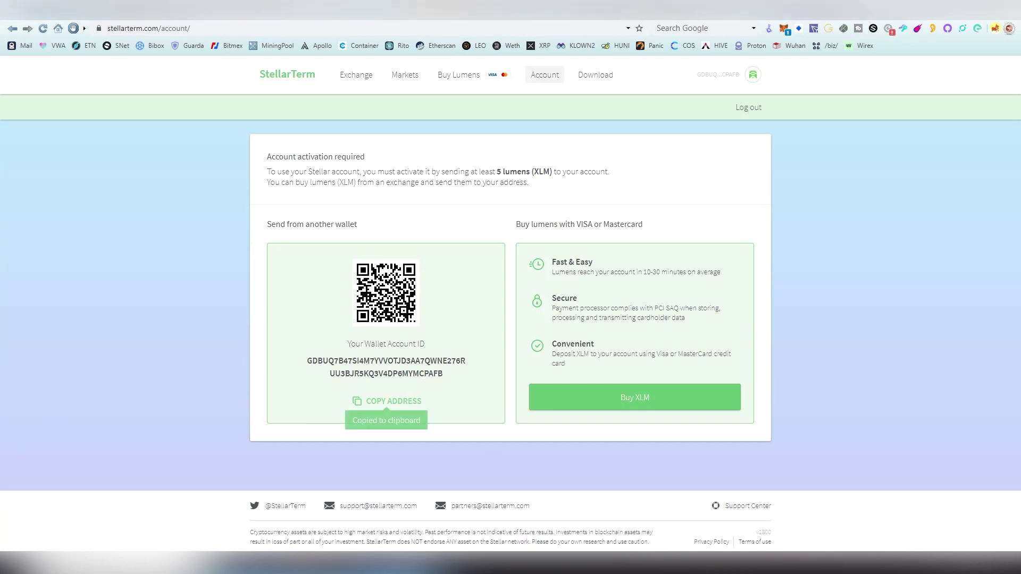
key(alt+Tab)
drag(662, 78, 630, 45)
click(580, 235)
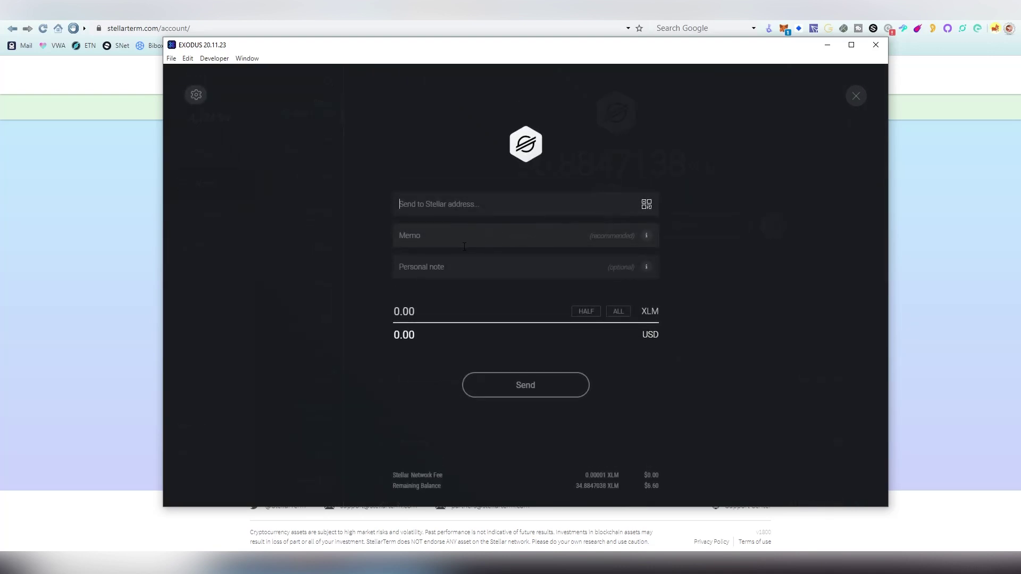
right_click(473, 204)
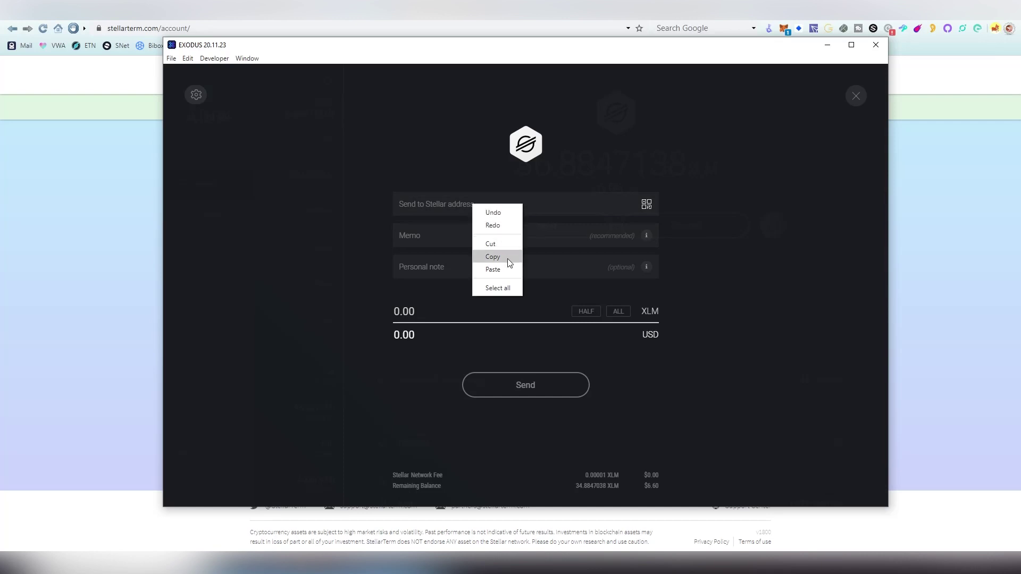
click(495, 269)
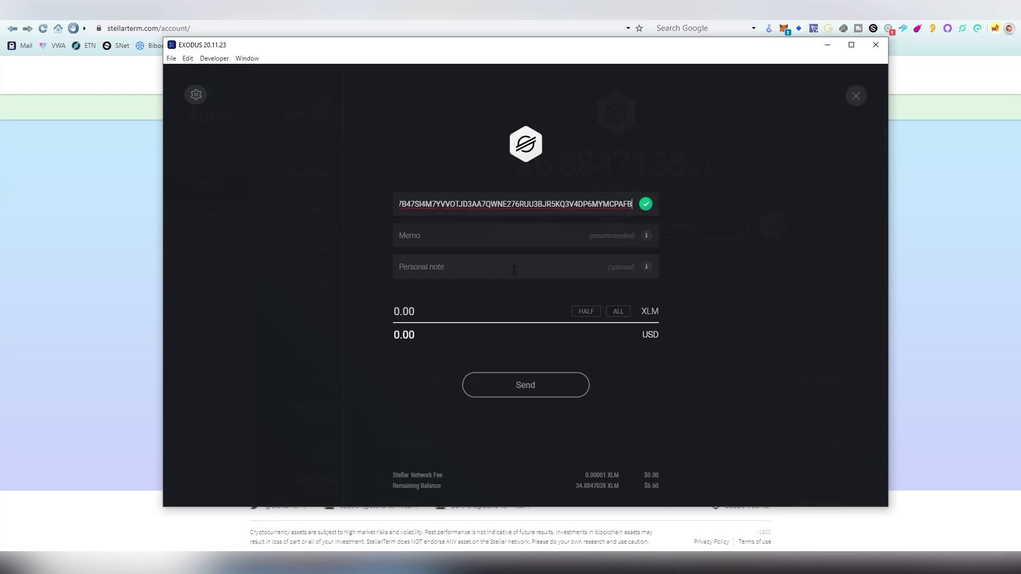
Send 15 XLM with the memo "Hi Guys" to the pasted address and open the sent transaction's details
click(489, 236)
text(Hi Guys)
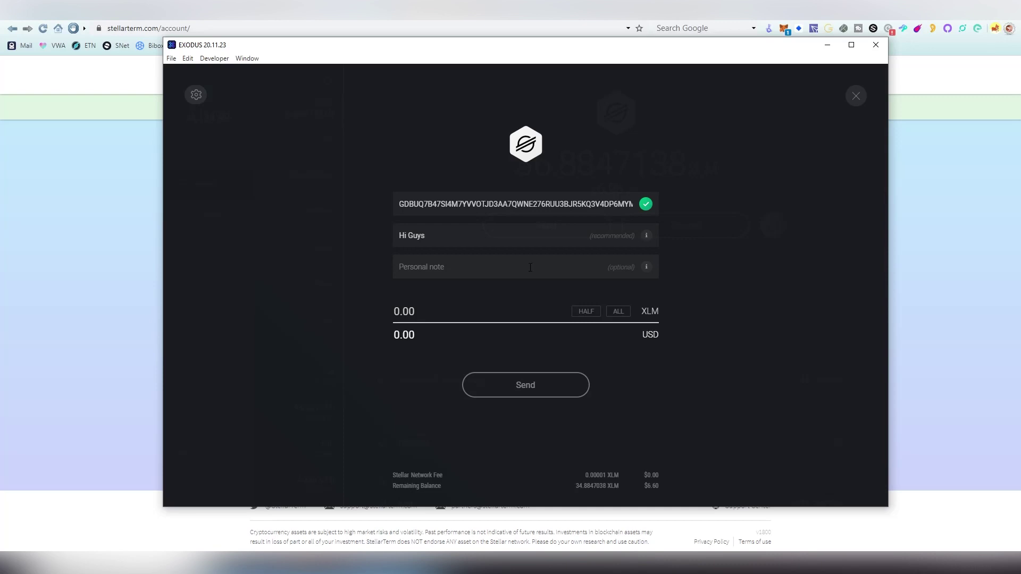
click(498, 317)
text(15)
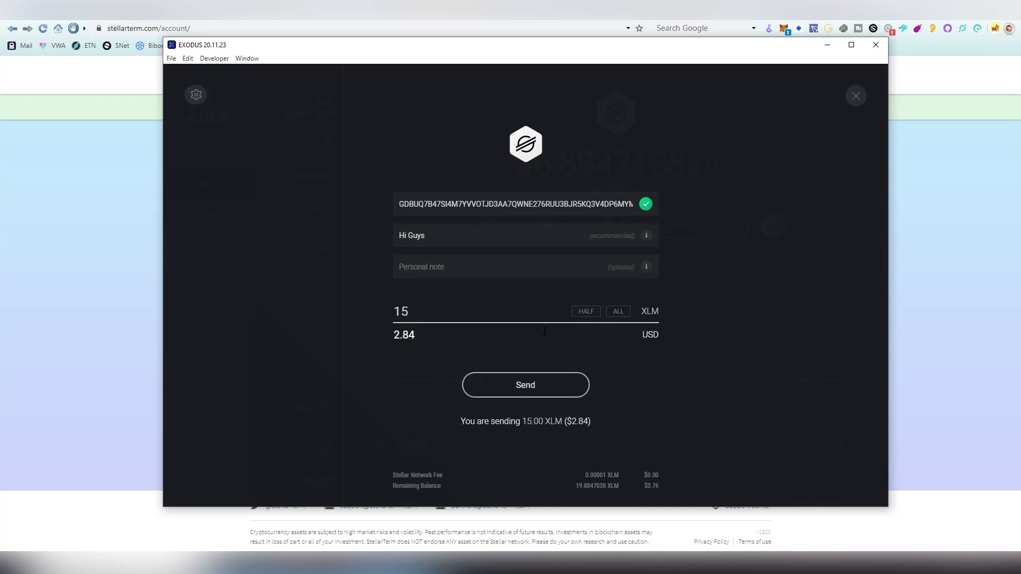
click(509, 379)
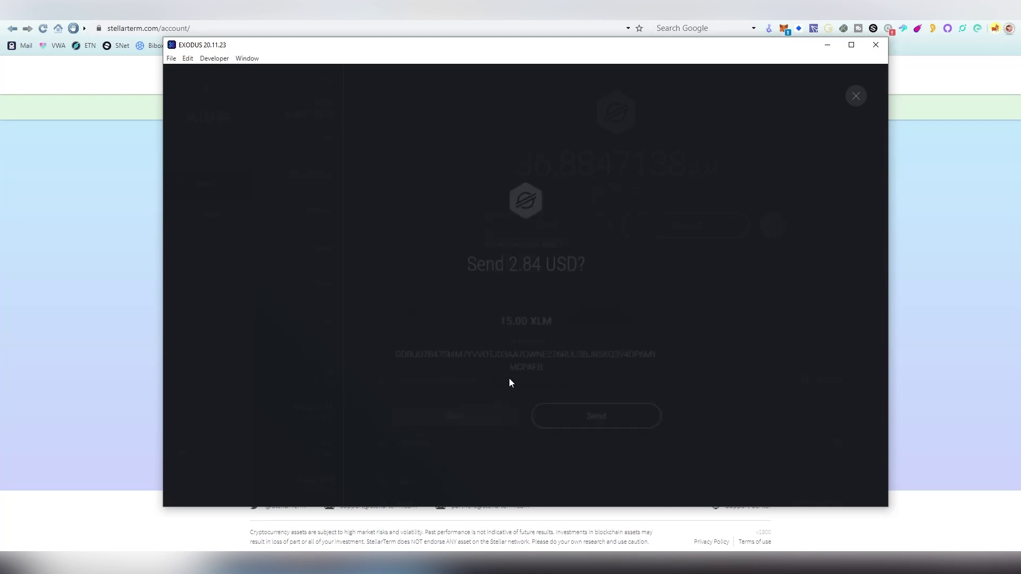
click(592, 417)
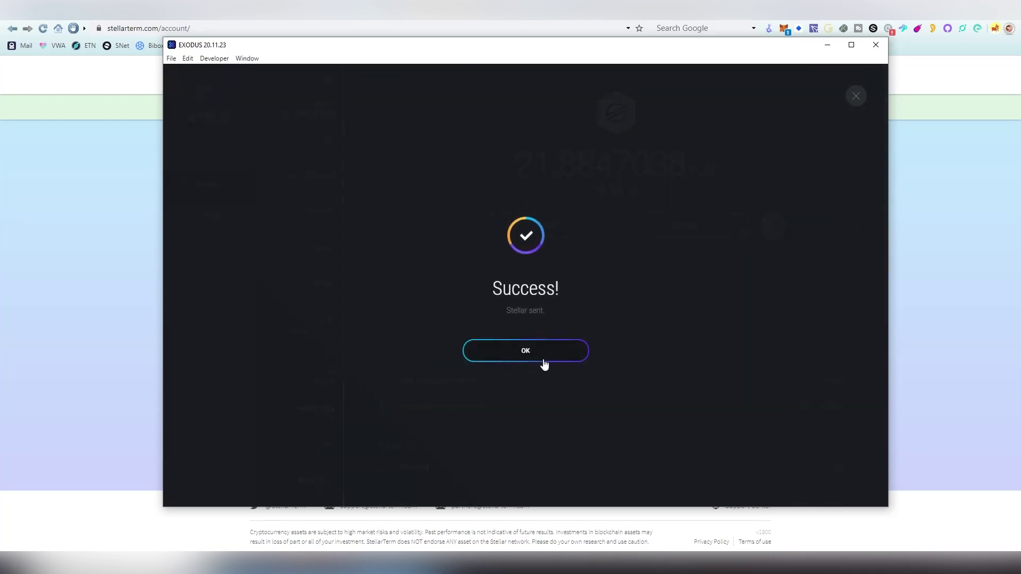
click(549, 352)
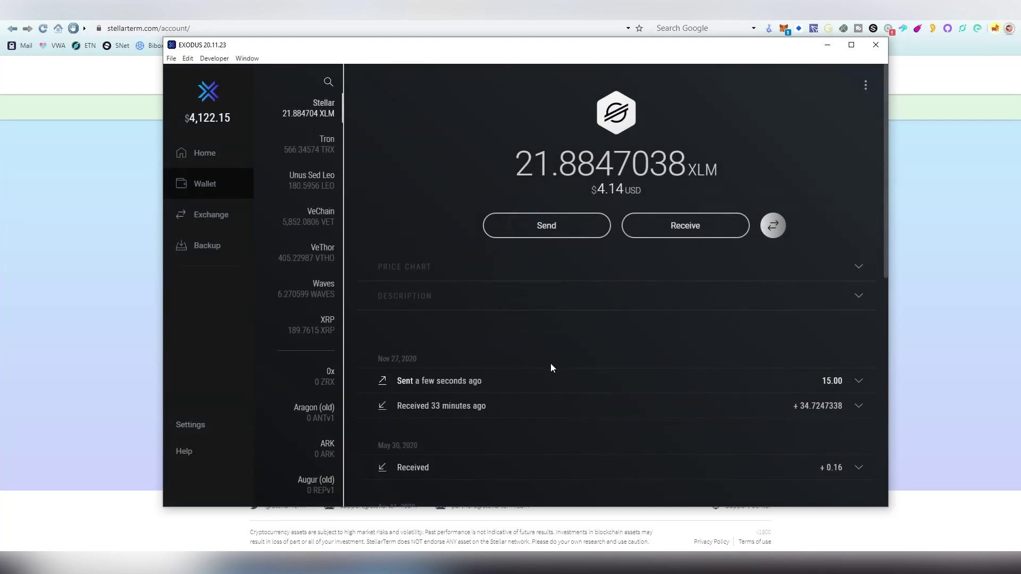
click(652, 383)
scroll(601, 474, down, 1)
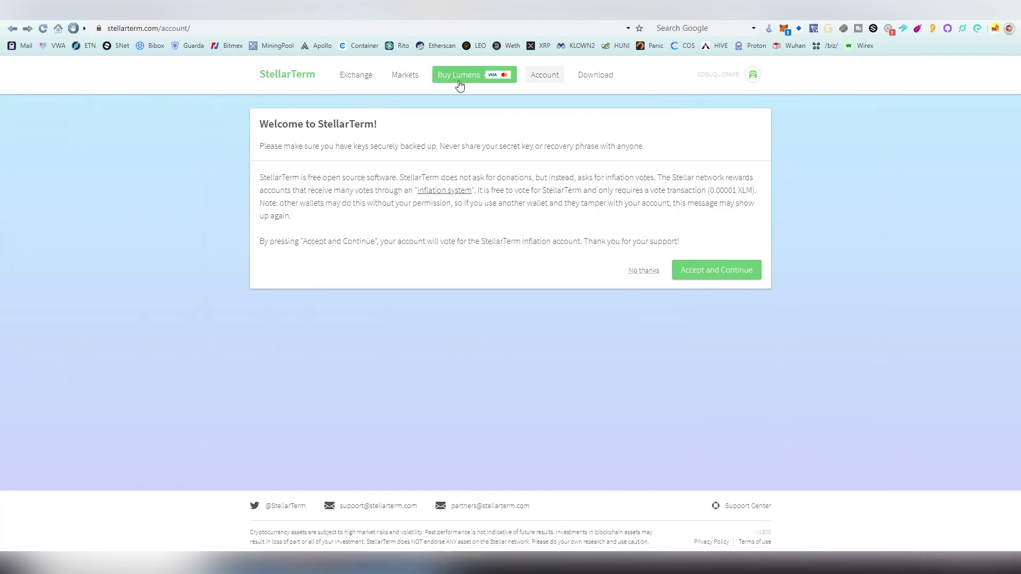
Look over StellarTerm's home page asset list and the LOBSTR card purchase page for buying lumens
click(265, 82)
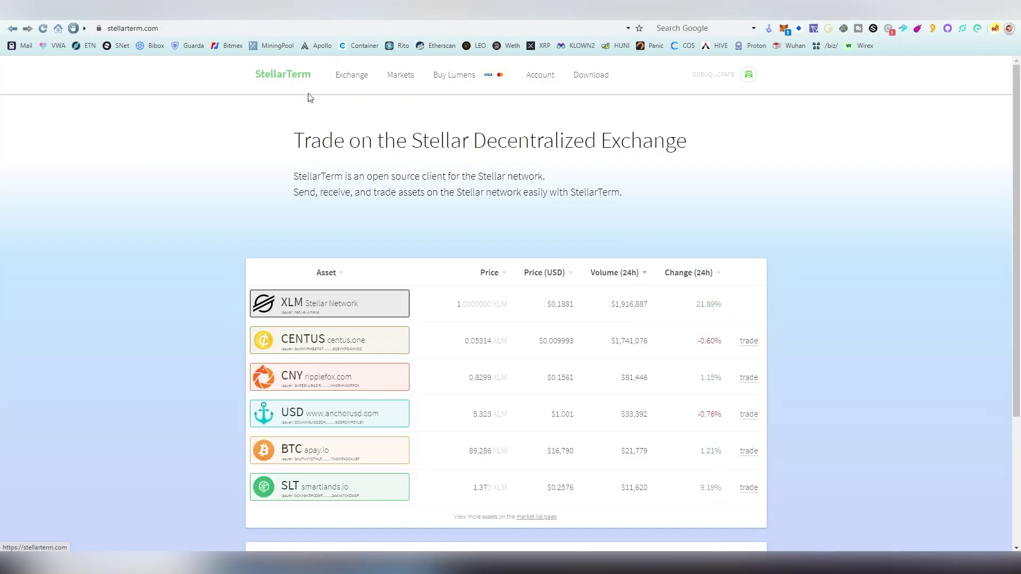
scroll(326, 331, down, 3)
scroll(246, 292, up, 3)
click(465, 85)
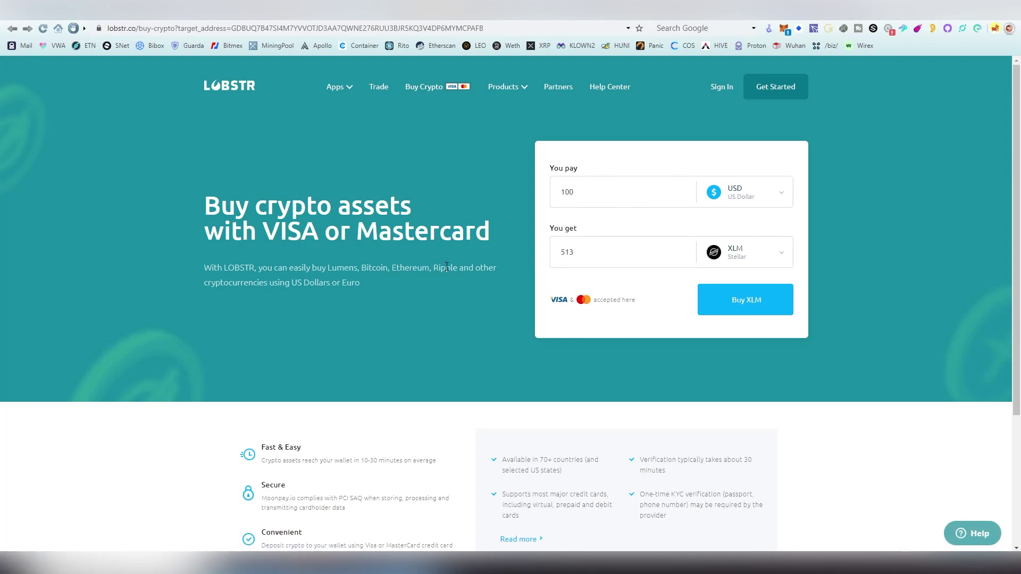
scroll(447, 267, down, 3)
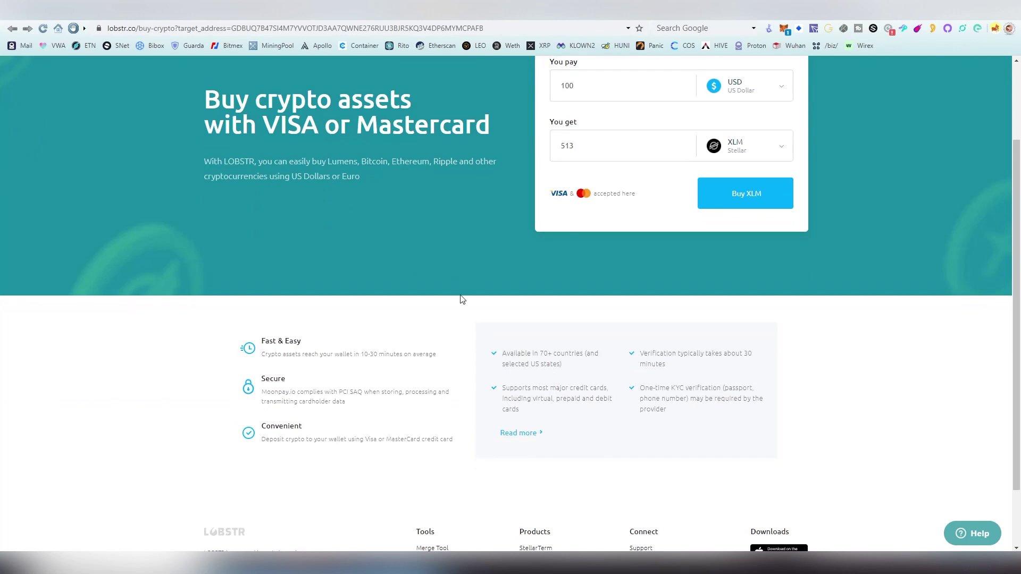
scroll(458, 296, up, 3)
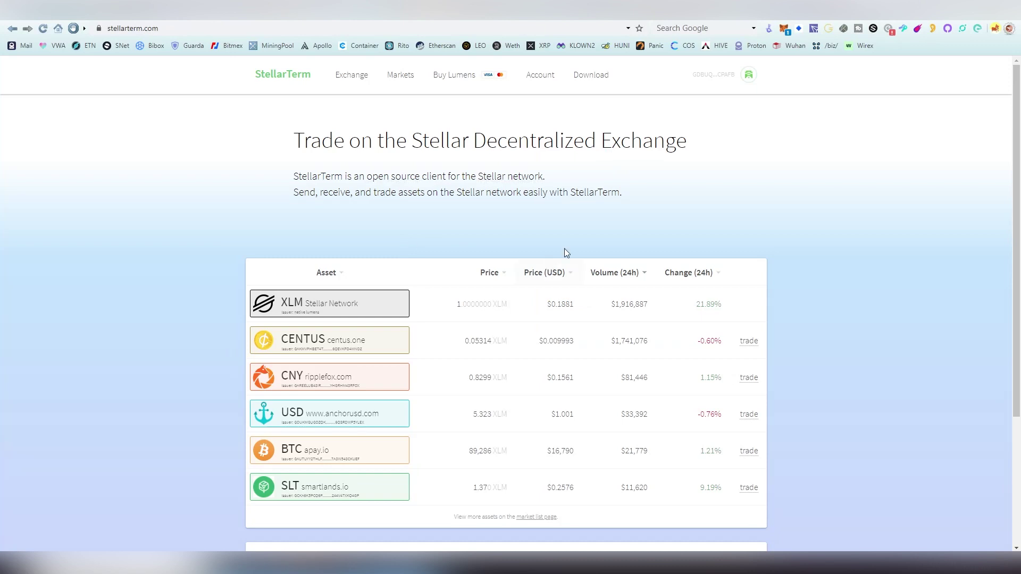
Accept the inflation vote on the StellarTerm account page and log in to Freighter with the wallet password
click(554, 78)
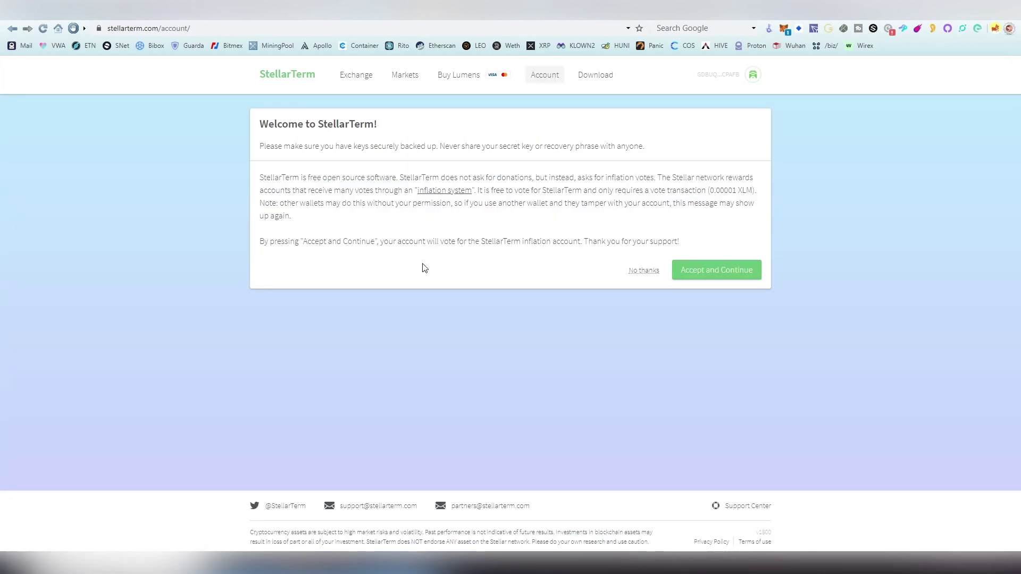
click(717, 277)
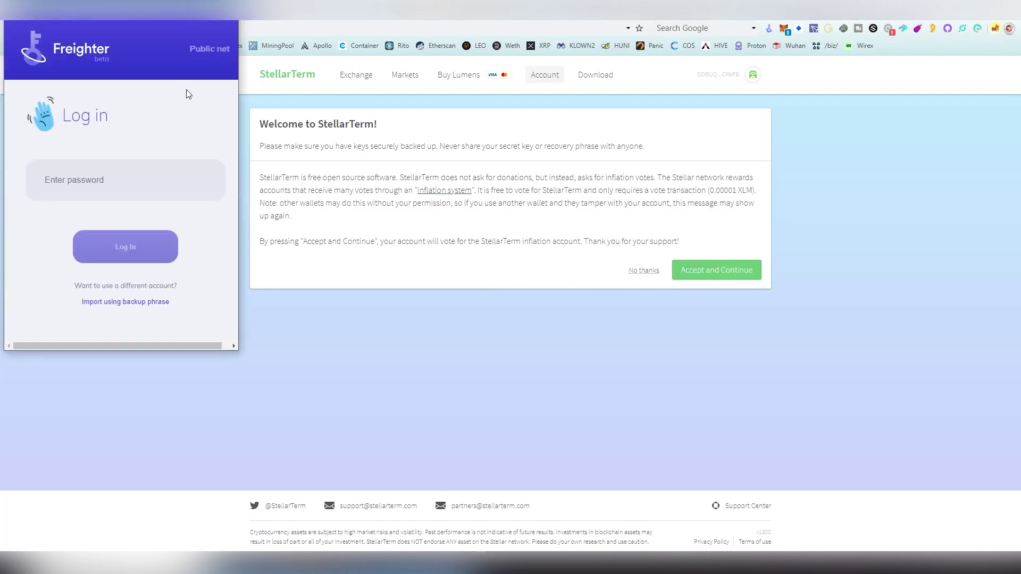
drag(267, 83, 495, 127)
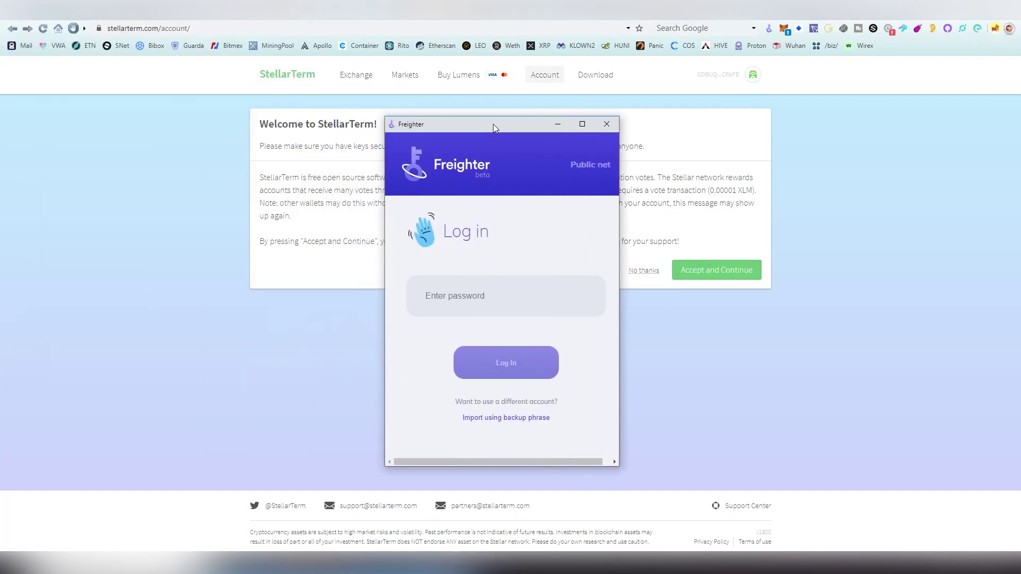
text(••••••)
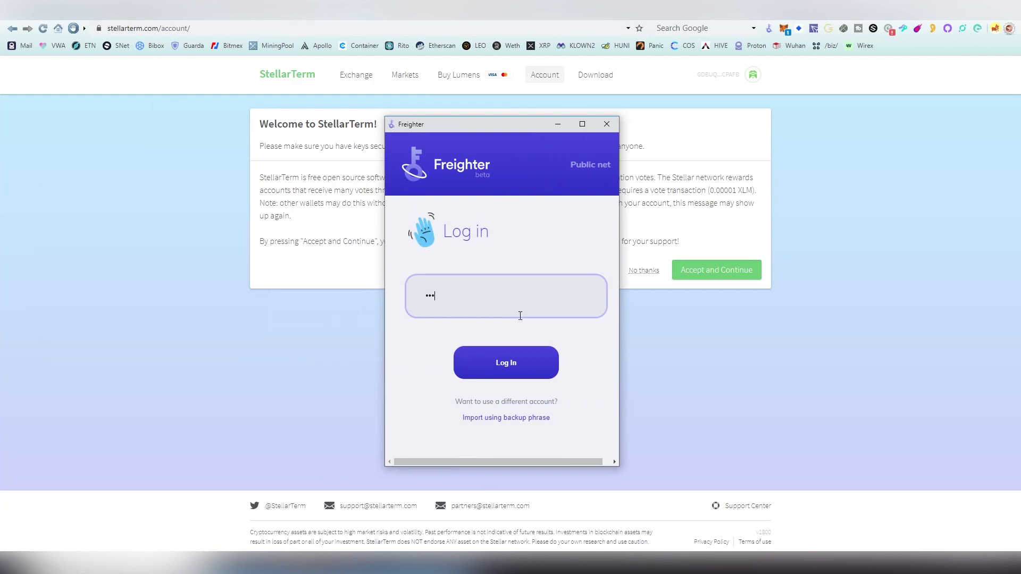
key(Return)
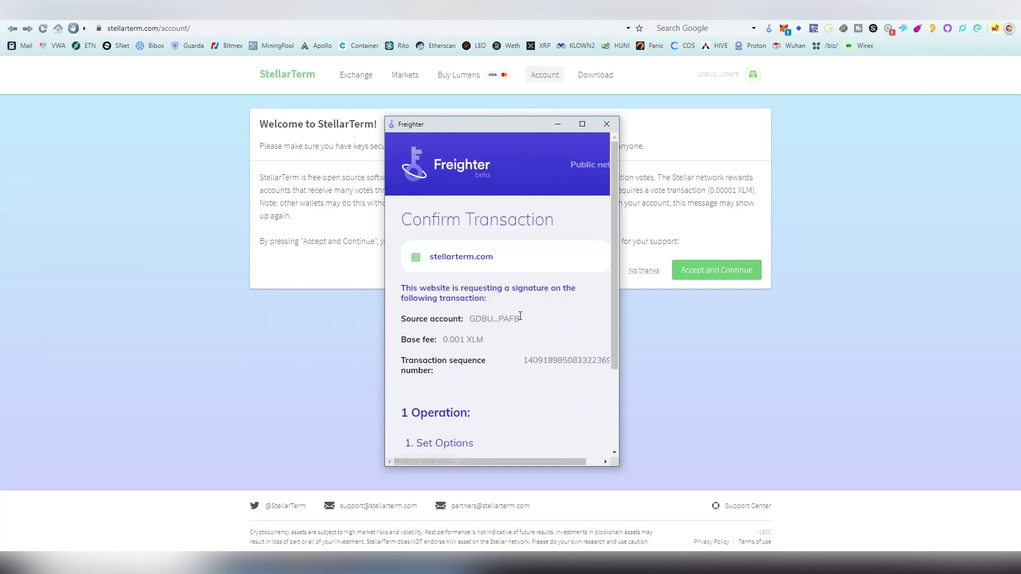
Enlarge the Freighter window, review the requested Set Options transaction and confirm it
scroll(563, 384, down, 1)
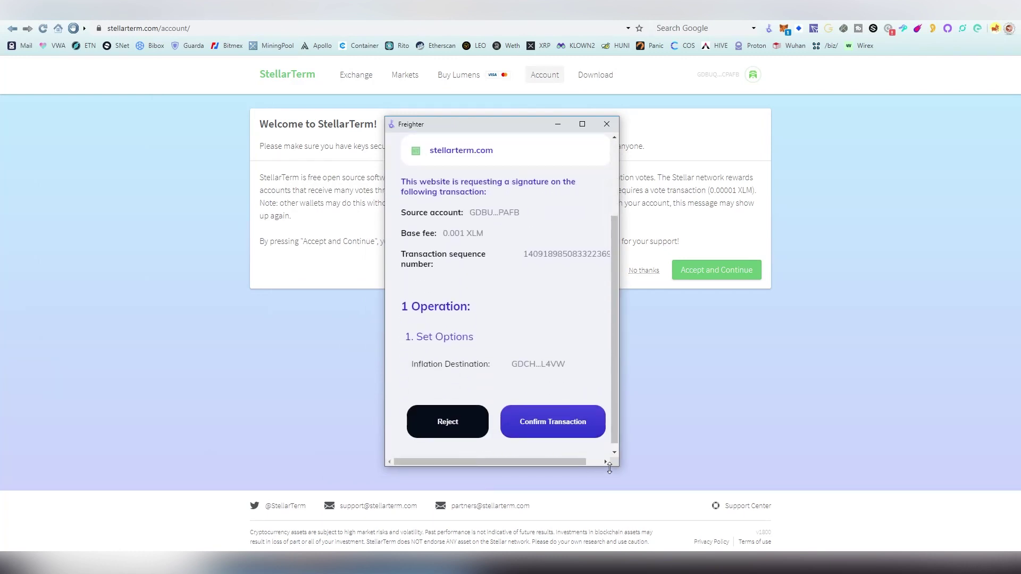
drag(618, 466, 757, 473)
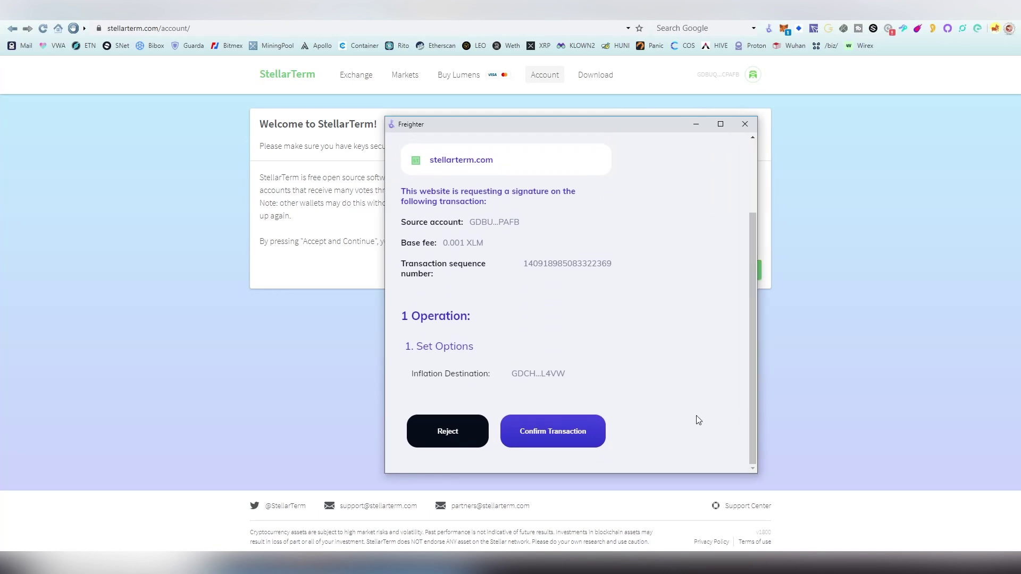
scroll(638, 388, up, 2)
scroll(506, 307, down, 1)
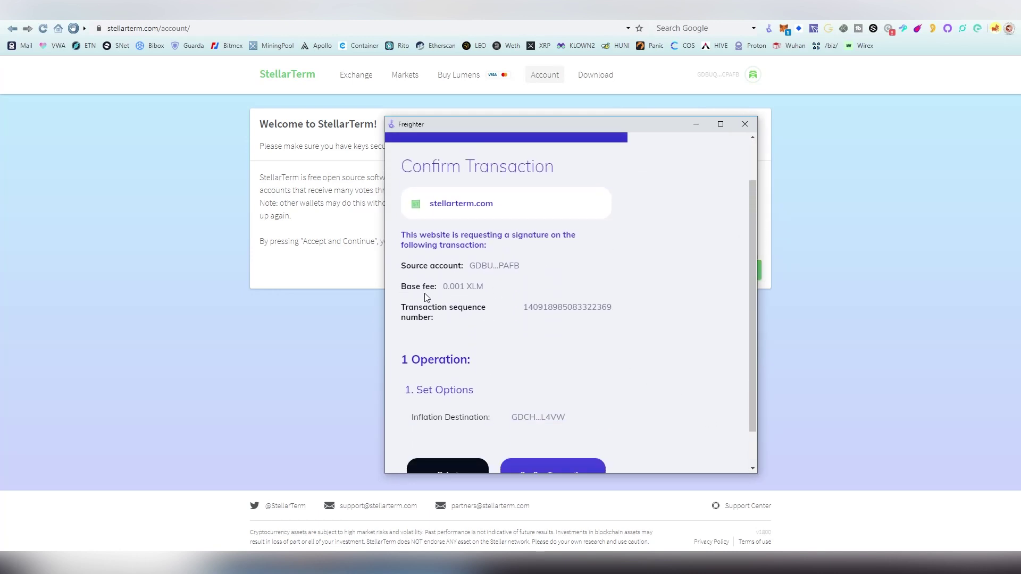
scroll(445, 316, down, 1)
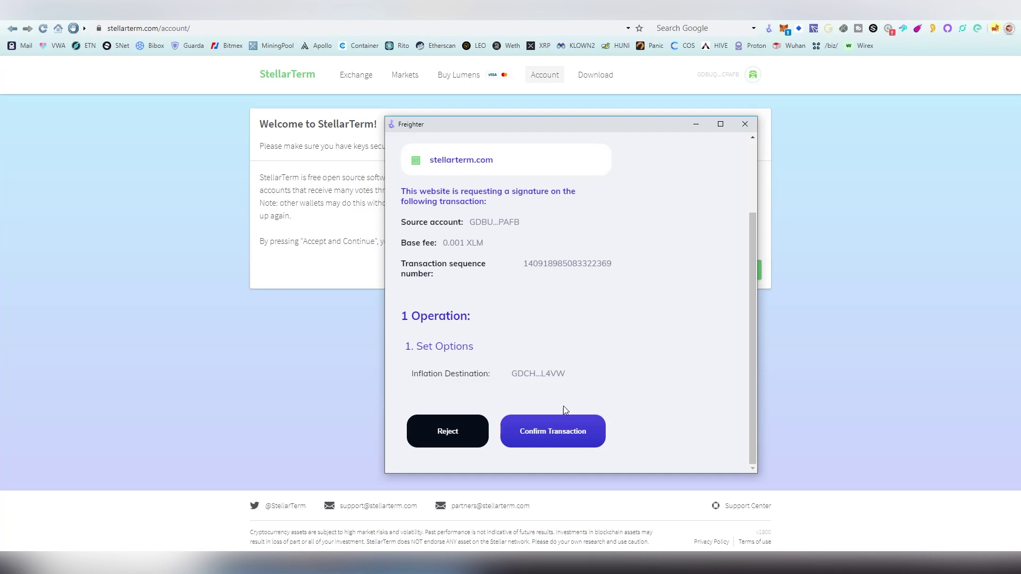
click(568, 433)
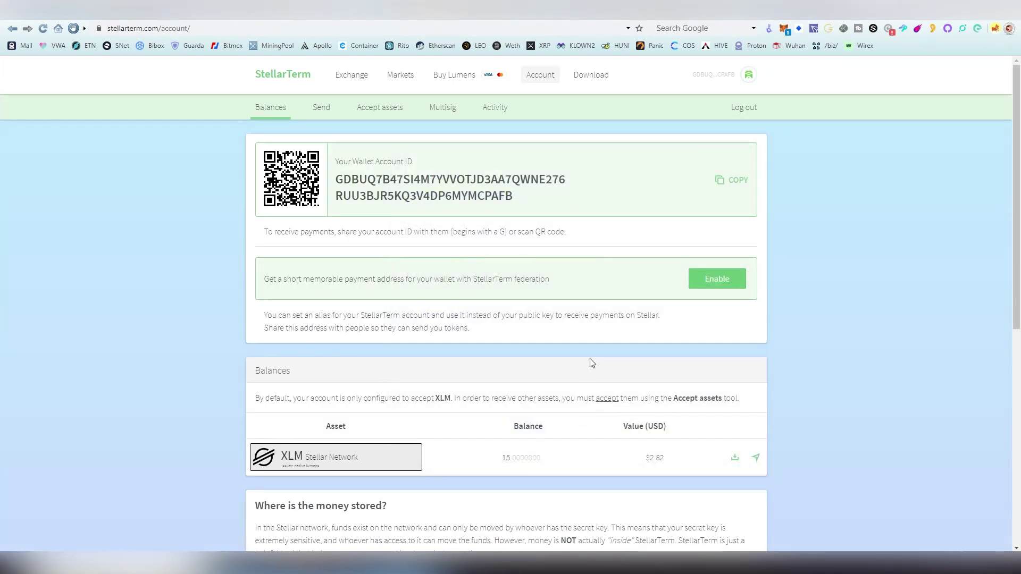
Examine the account's XLM balance and the Reserved Balance breakdown on the account page
scroll(631, 394, down, 1)
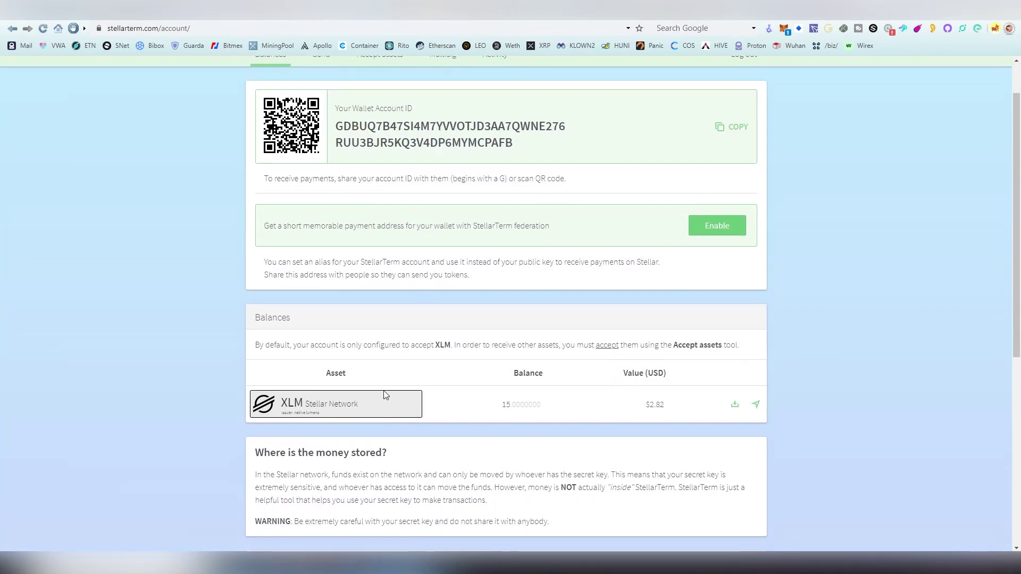
drag(512, 404, 596, 408)
click(596, 408)
scroll(596, 407, down, 1)
scroll(596, 407, down, 5)
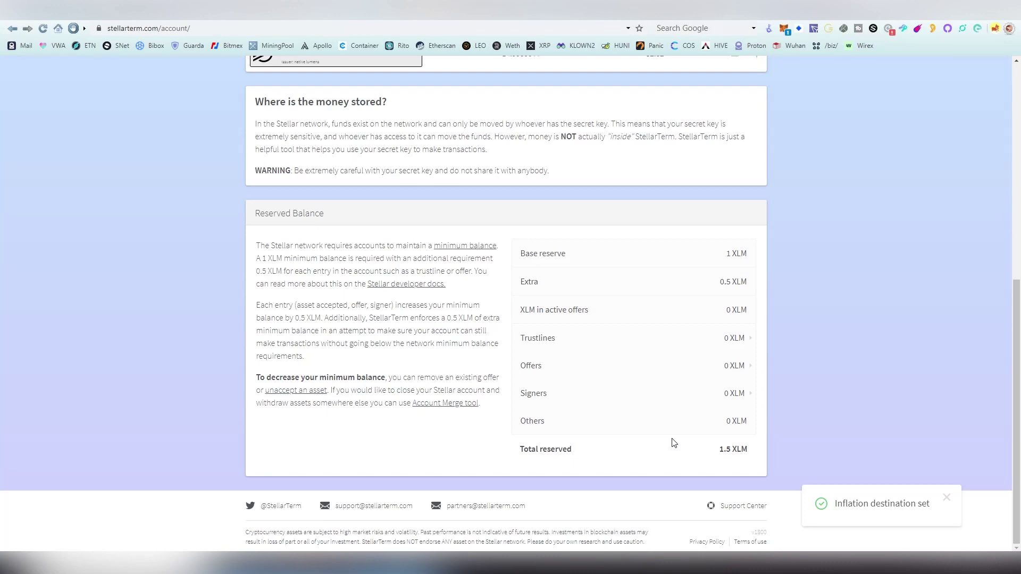
scroll(667, 394, up, 8)
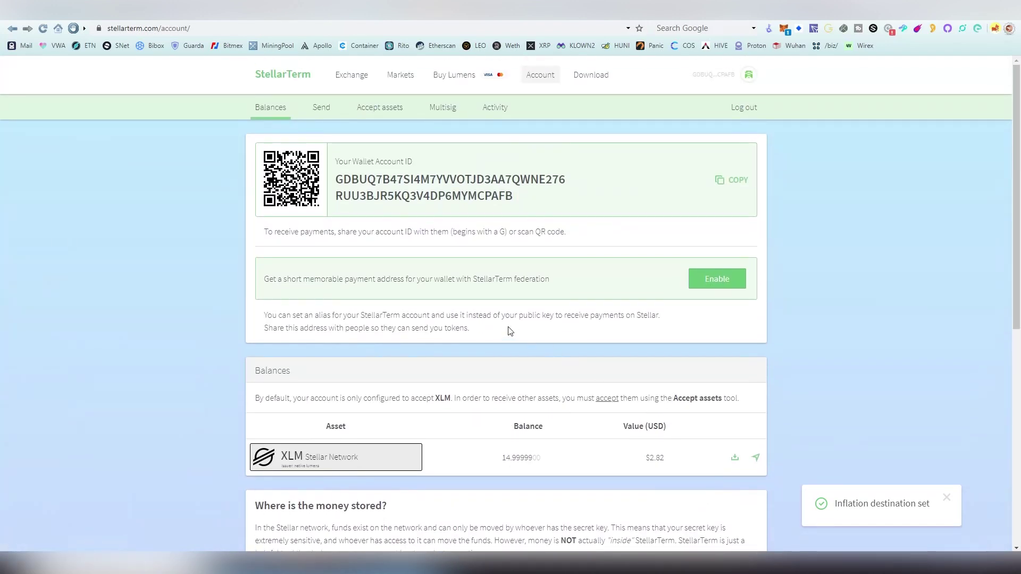
Open the page for accepting assets and find the SLT asset from smartlands.io in the anchor list
click(367, 110)
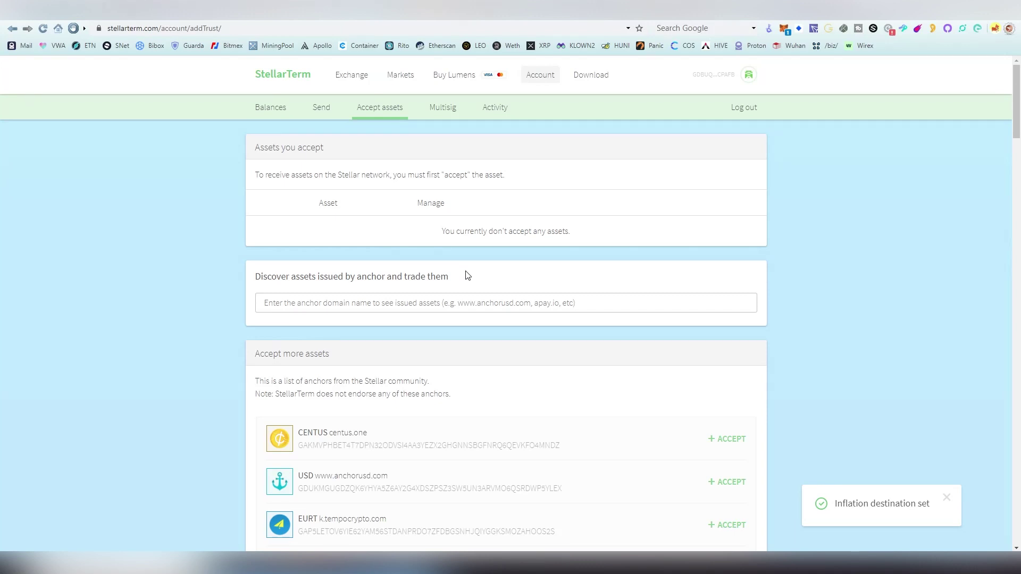
scroll(468, 276, down, 2)
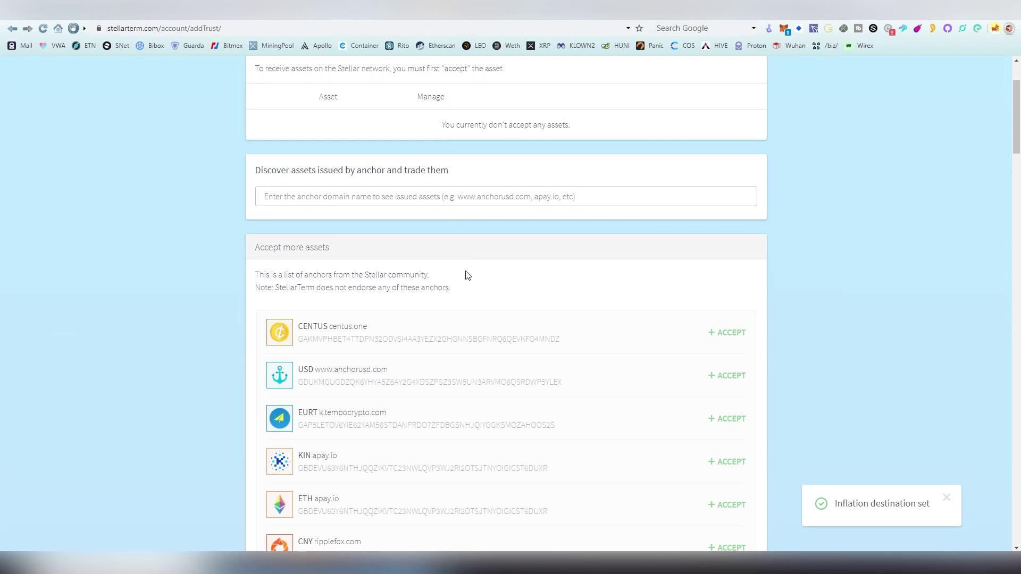
scroll(492, 303, down, 2)
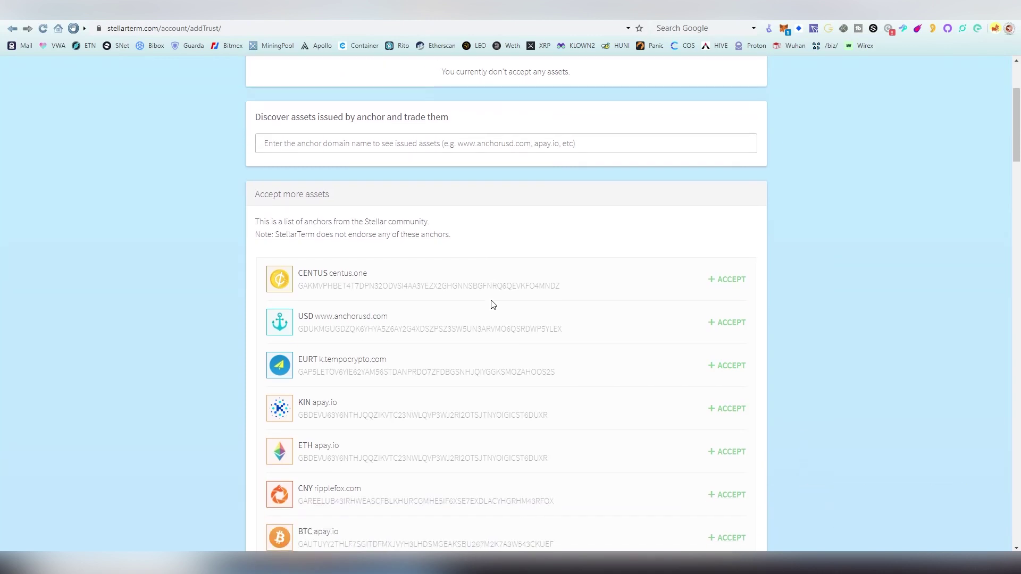
scroll(492, 304, down, 2)
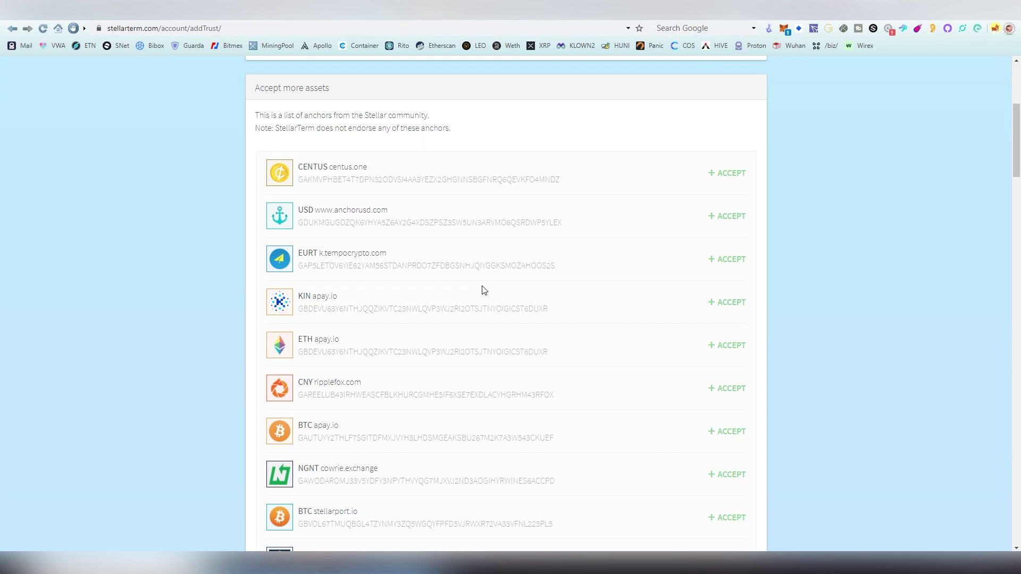
scroll(493, 287, down, 3)
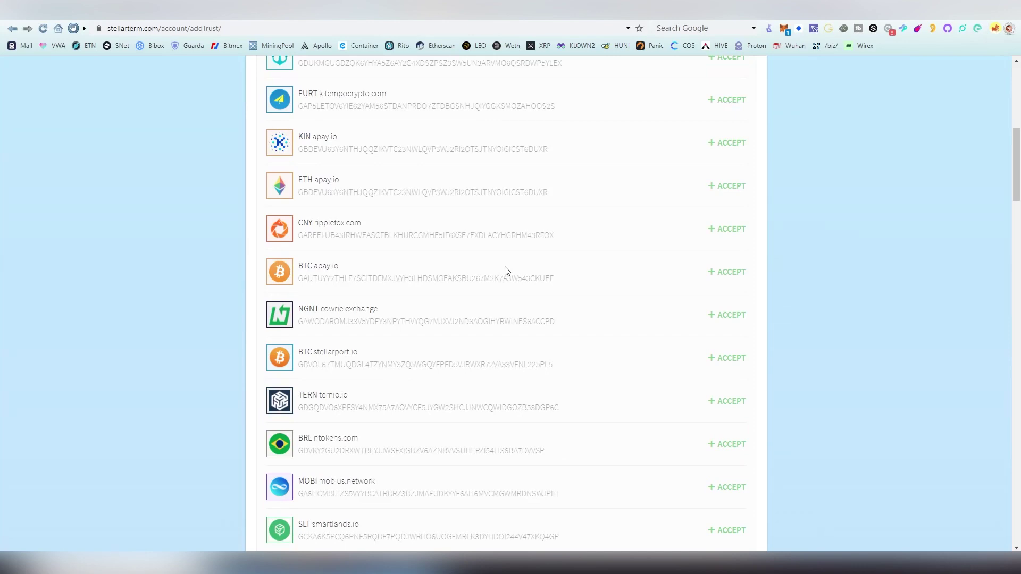
scroll(505, 271, down, 3)
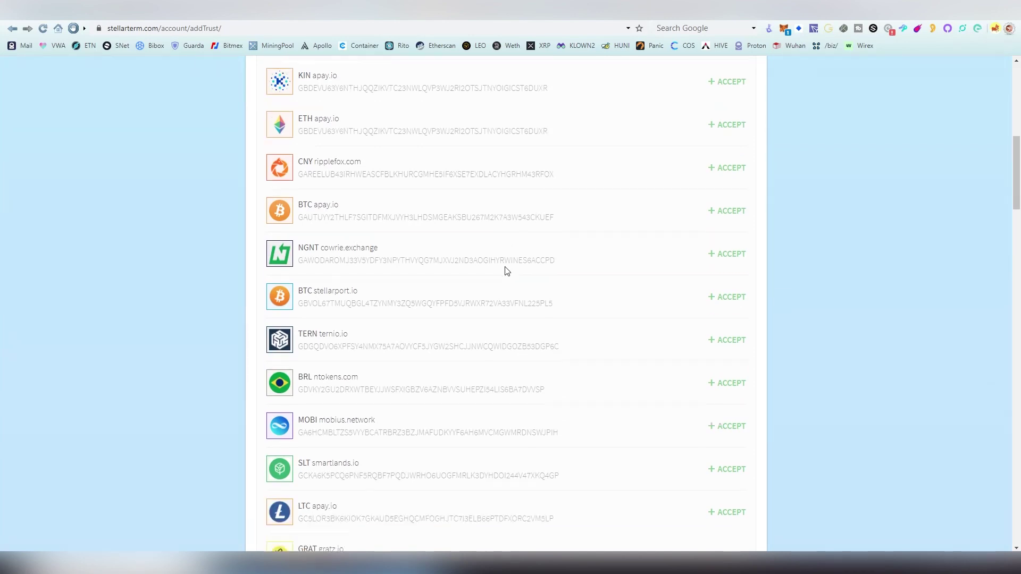
scroll(506, 272, down, 1)
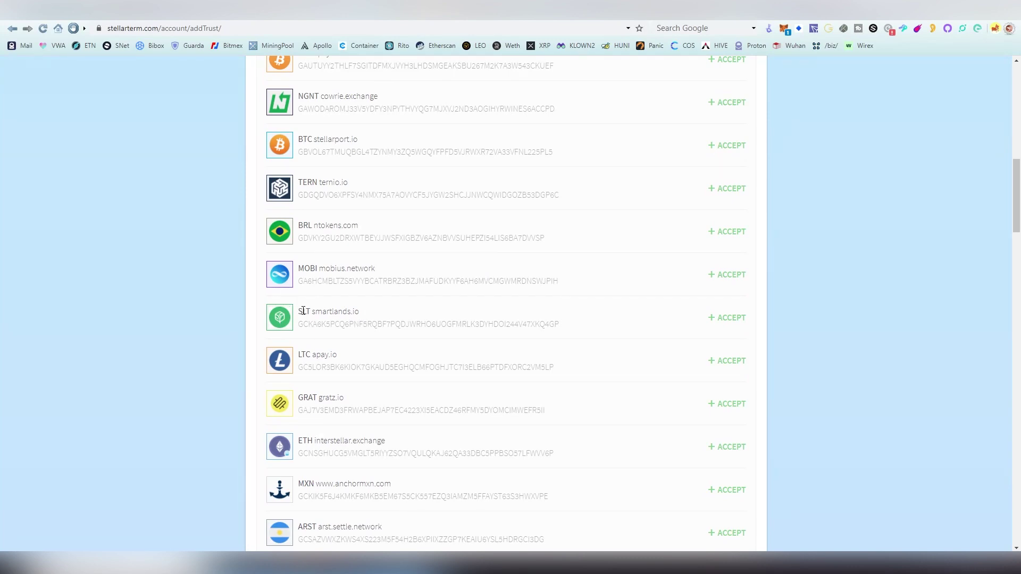
Accept the SLT asset from smartlands.io and confirm the Change Trust transaction in Freighter
drag(300, 311, 390, 324)
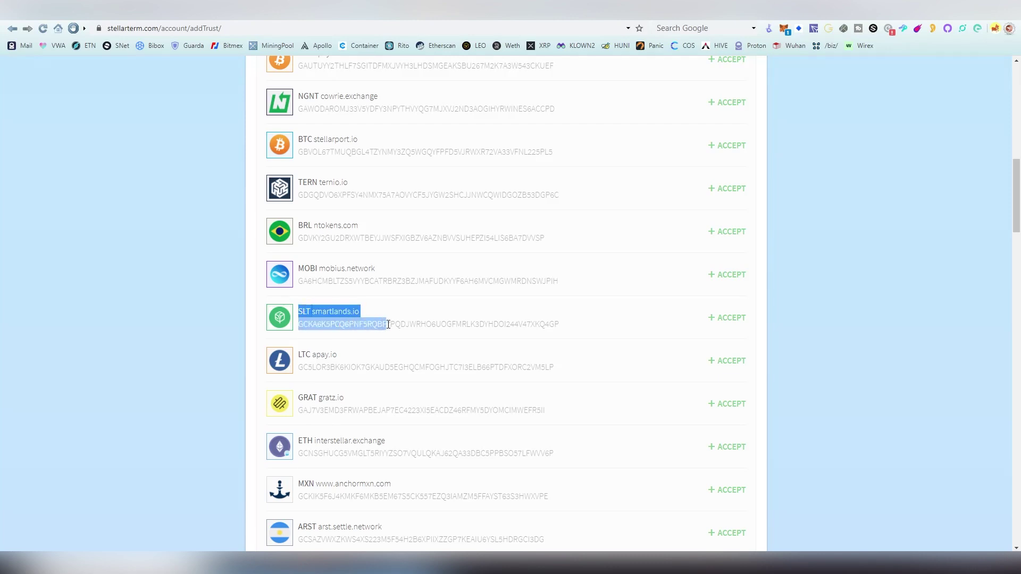
click(673, 353)
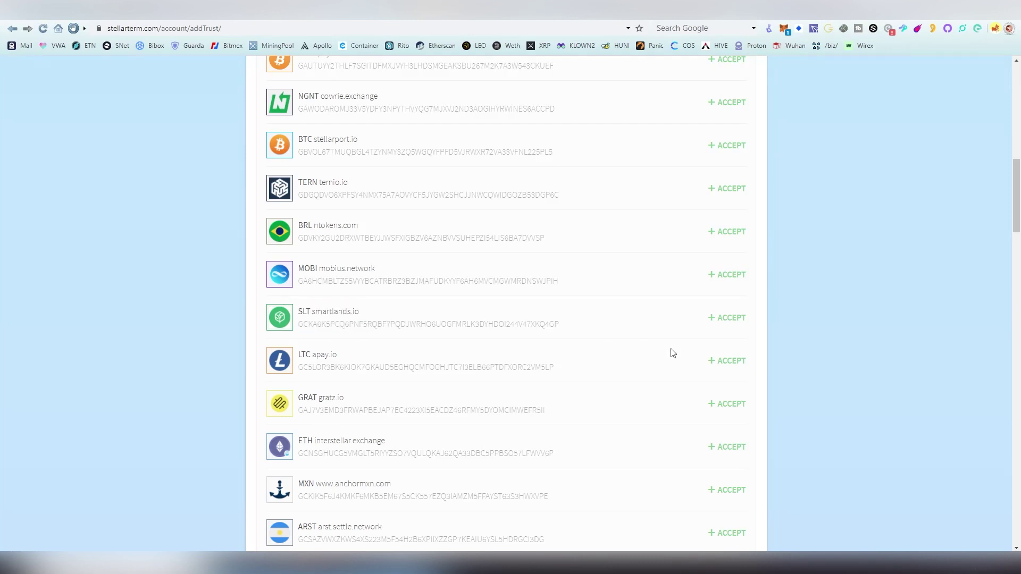
click(718, 321)
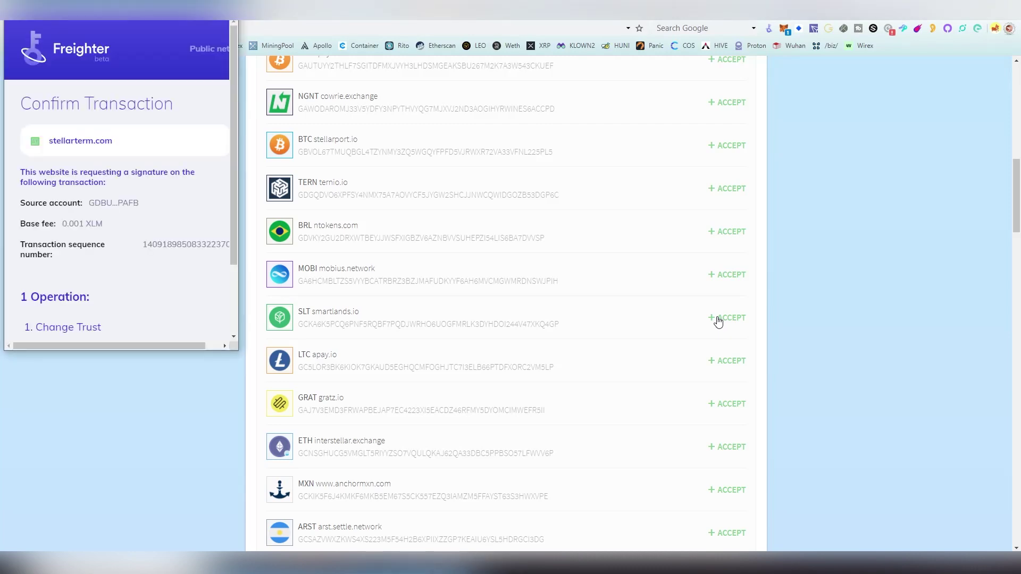
drag(73, 8, 460, 80)
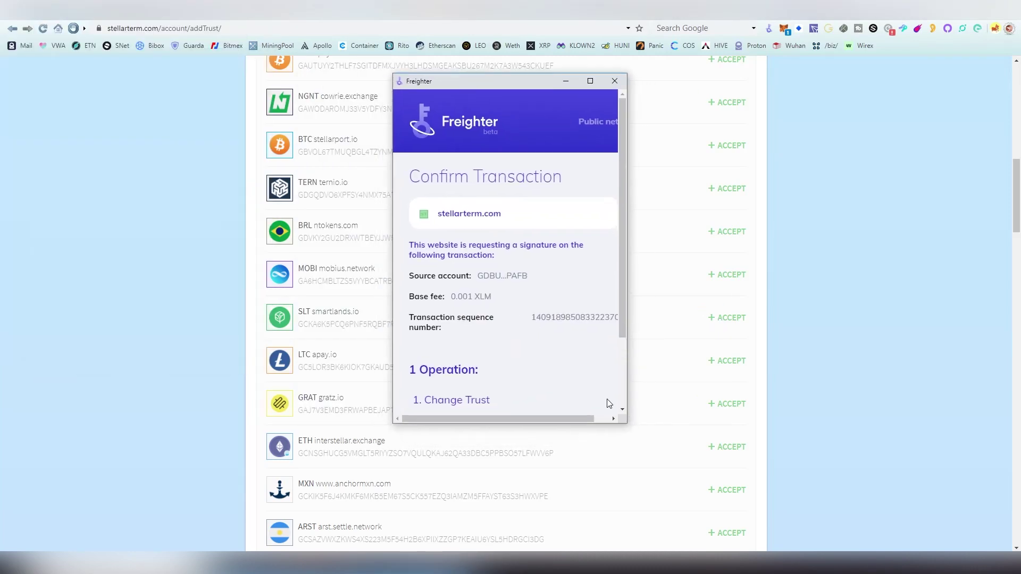
scroll(607, 400, down, 2)
drag(627, 423, 711, 469)
click(594, 423)
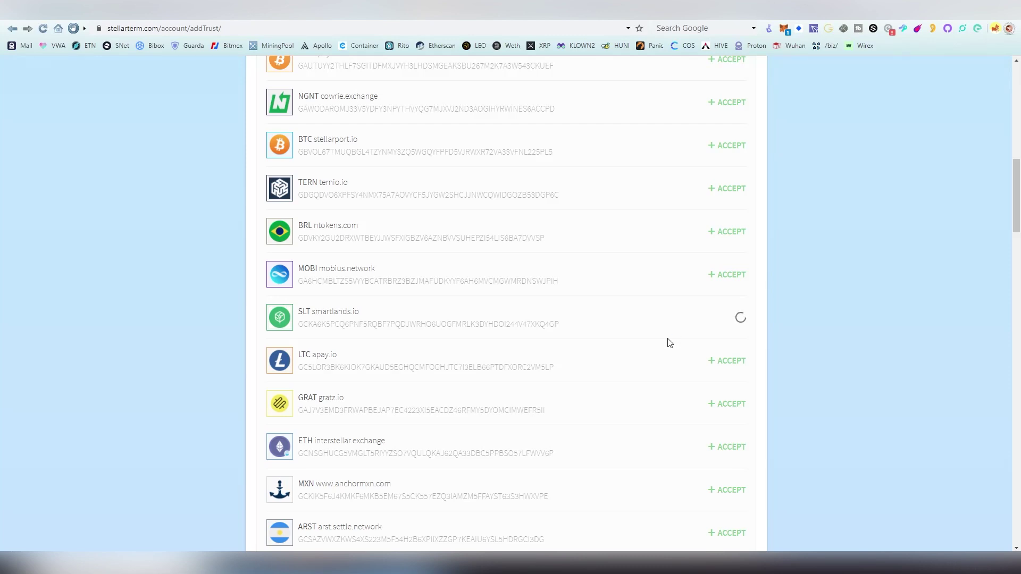
Look through the rest of the community anchor list and check the list of accepted assets
scroll(398, 440, down, 4)
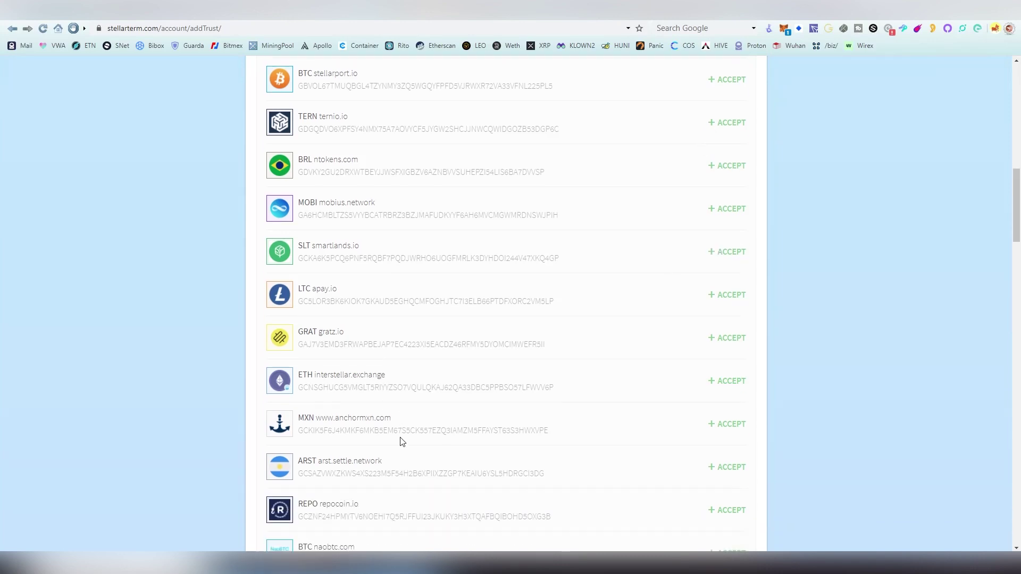
scroll(511, 297, down, 5)
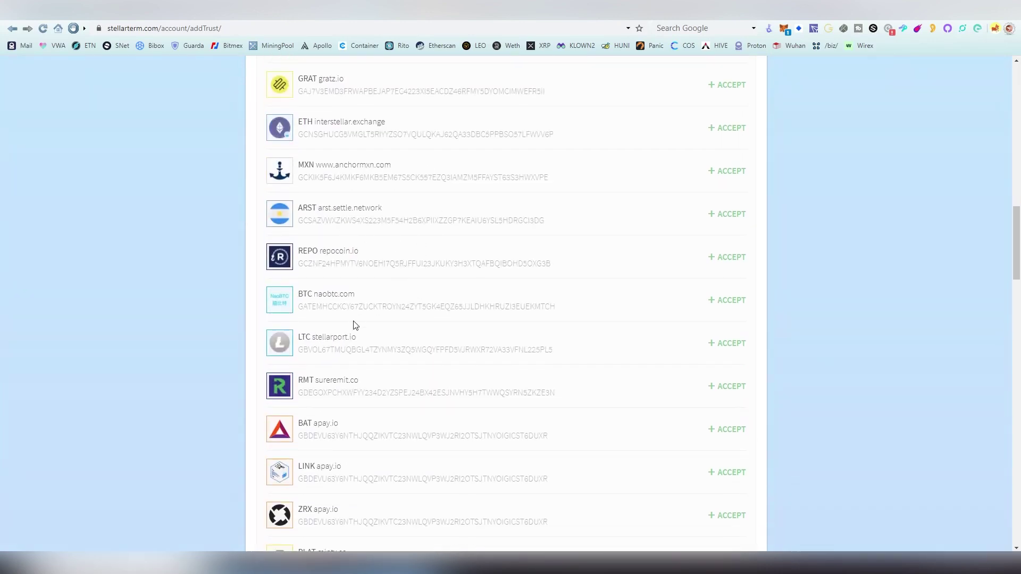
scroll(445, 354, down, 5)
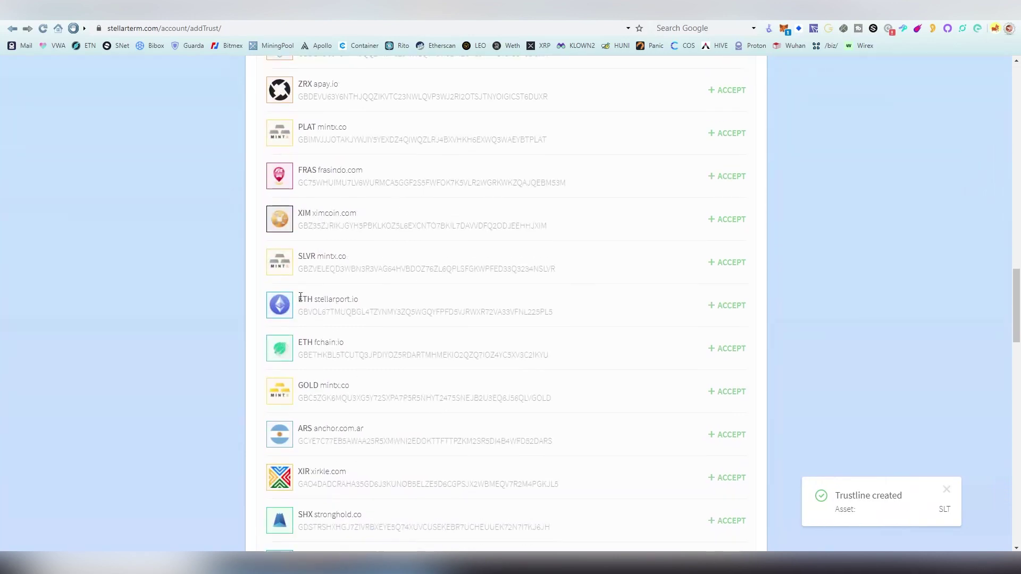
scroll(451, 294, up, 2)
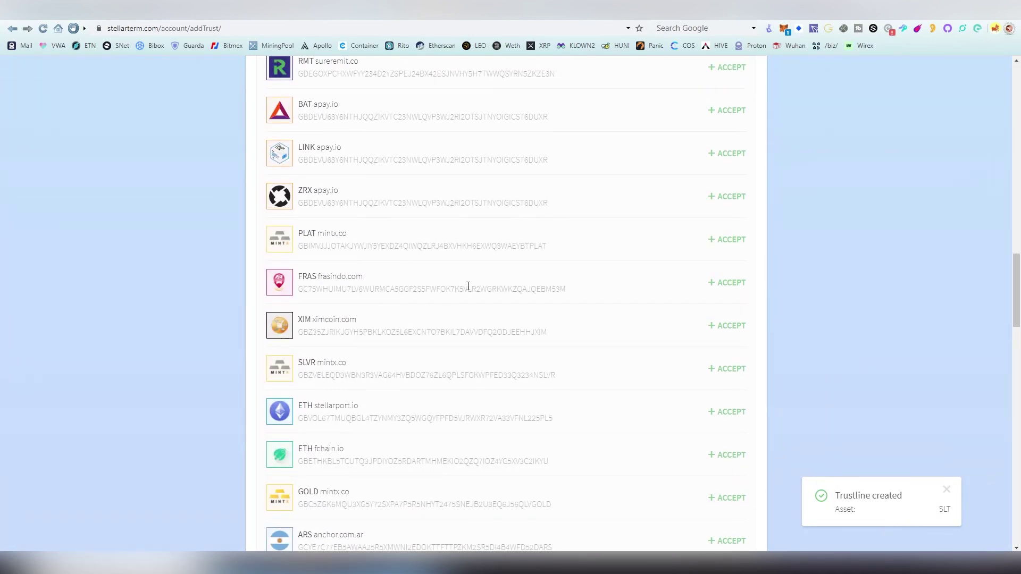
scroll(468, 285, down, 3)
scroll(468, 286, down, 9)
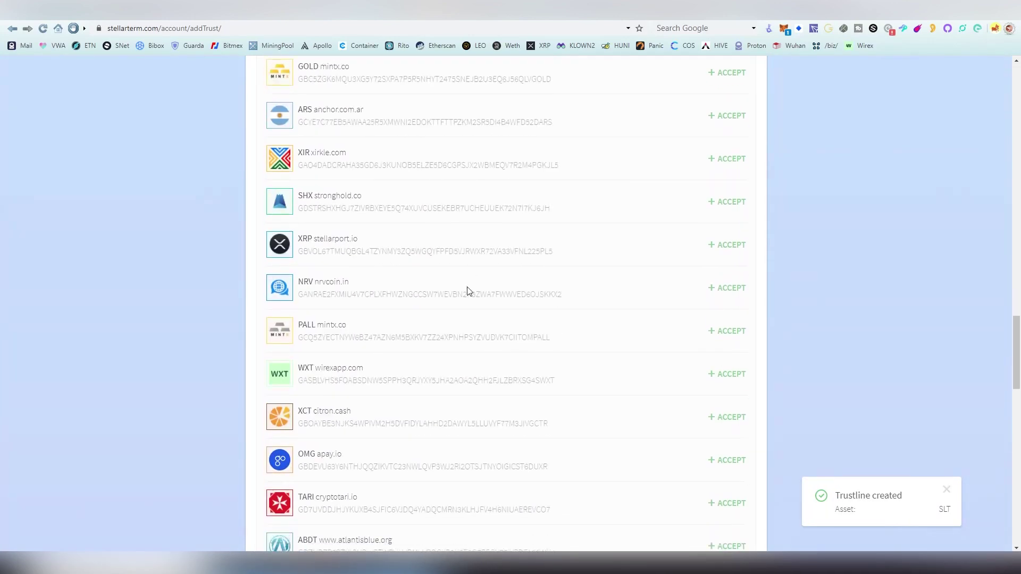
scroll(467, 306, down, 3)
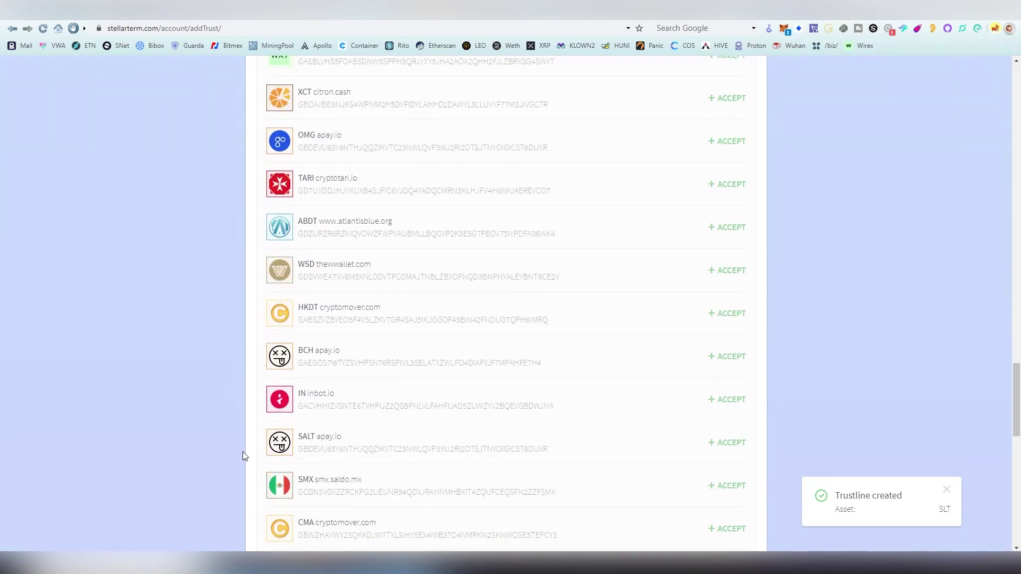
scroll(241, 454, up, 20)
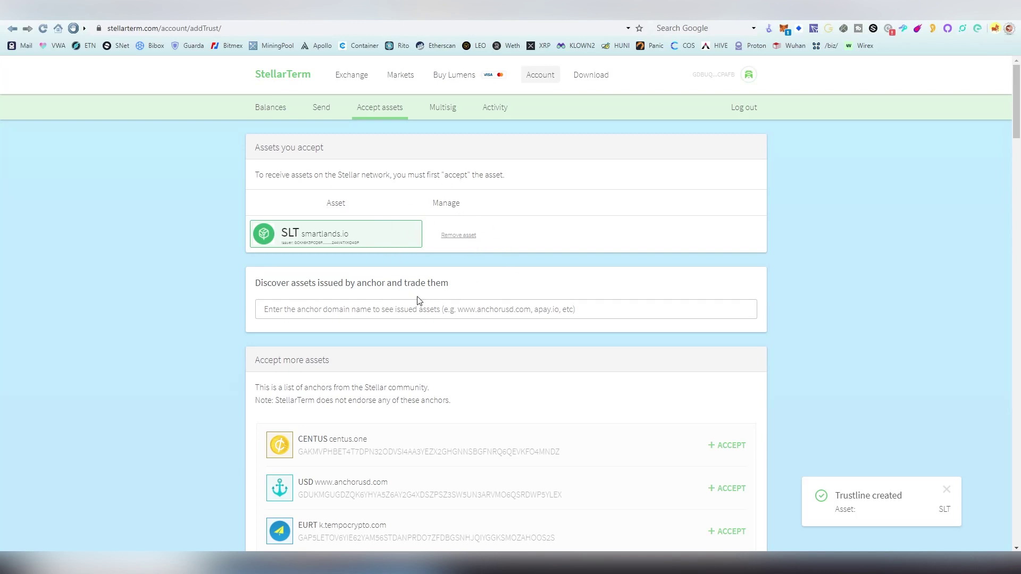
Open the StellarTerm exchange page for trading assets
click(354, 77)
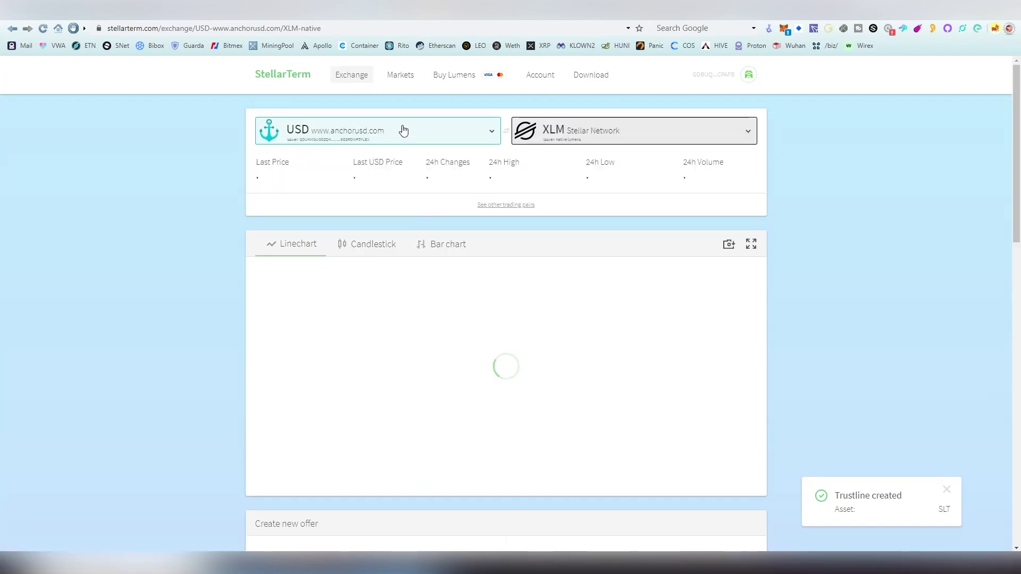
click(460, 140)
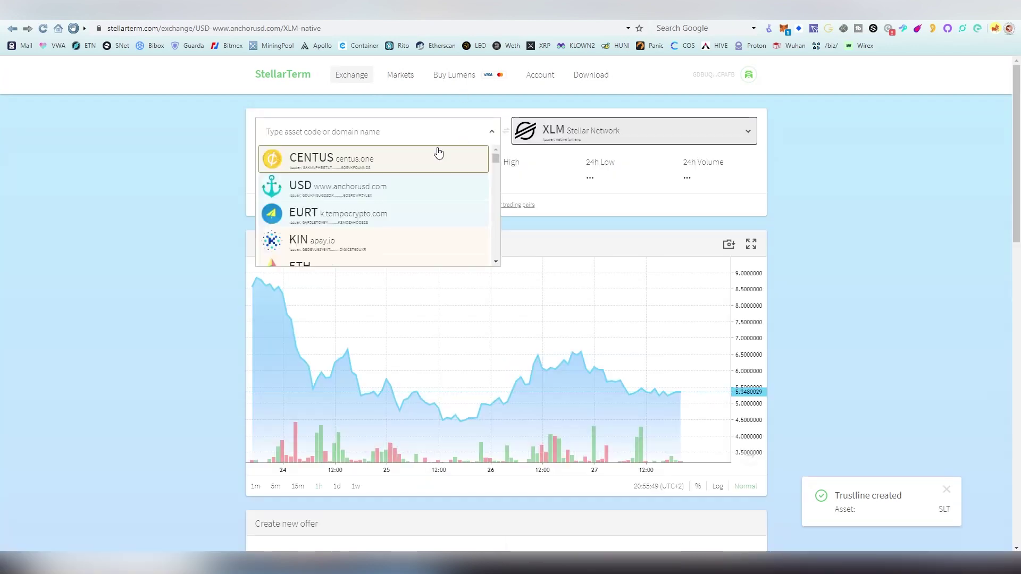
text(xlm)
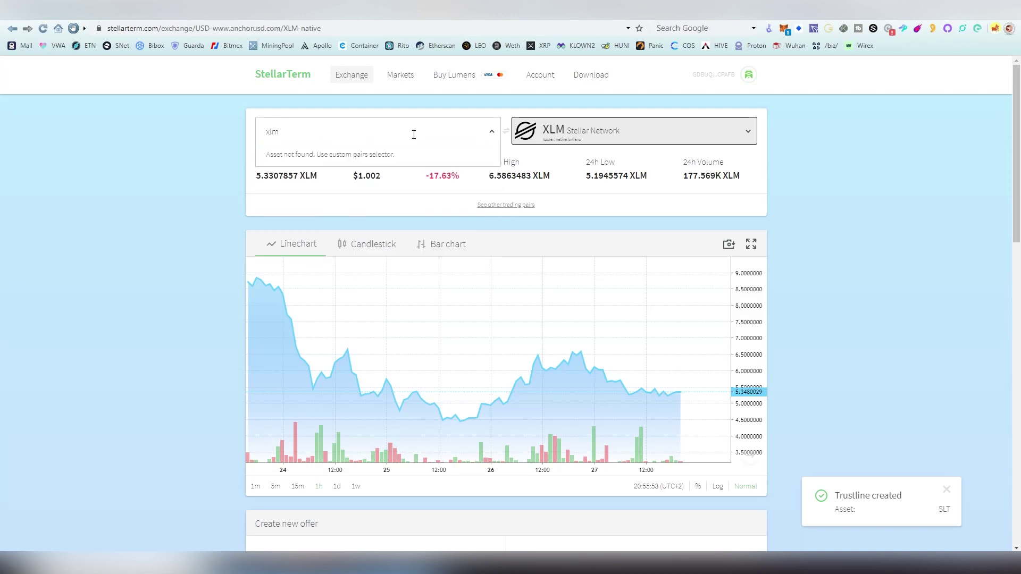
key(BackSpace)
key(BackSpace)
key(BackSpace)
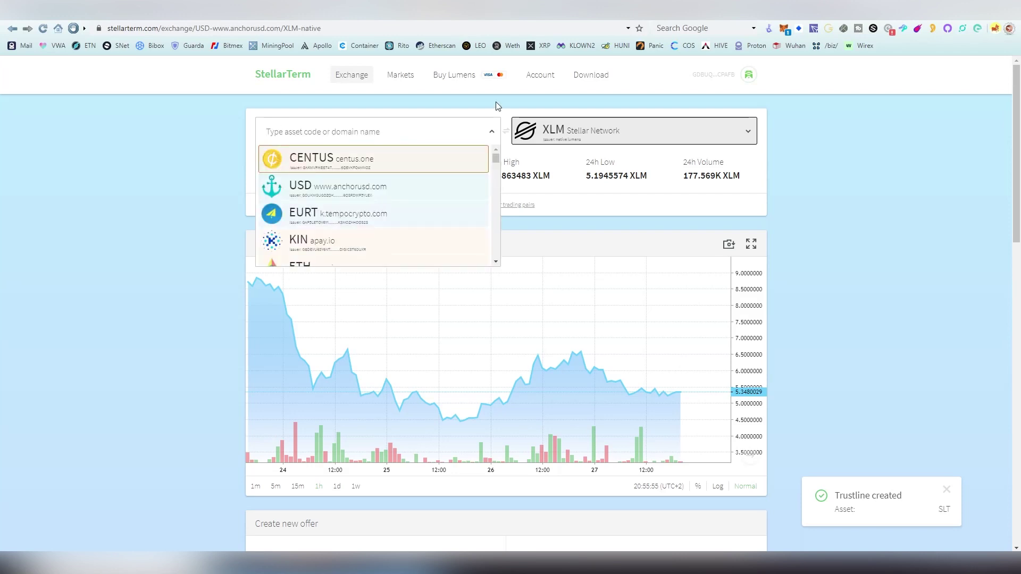
Swap the trading pair so XLM comes first, choose SLT from smartlands.io as the second asset and look over the pair's exchange page
click(505, 132)
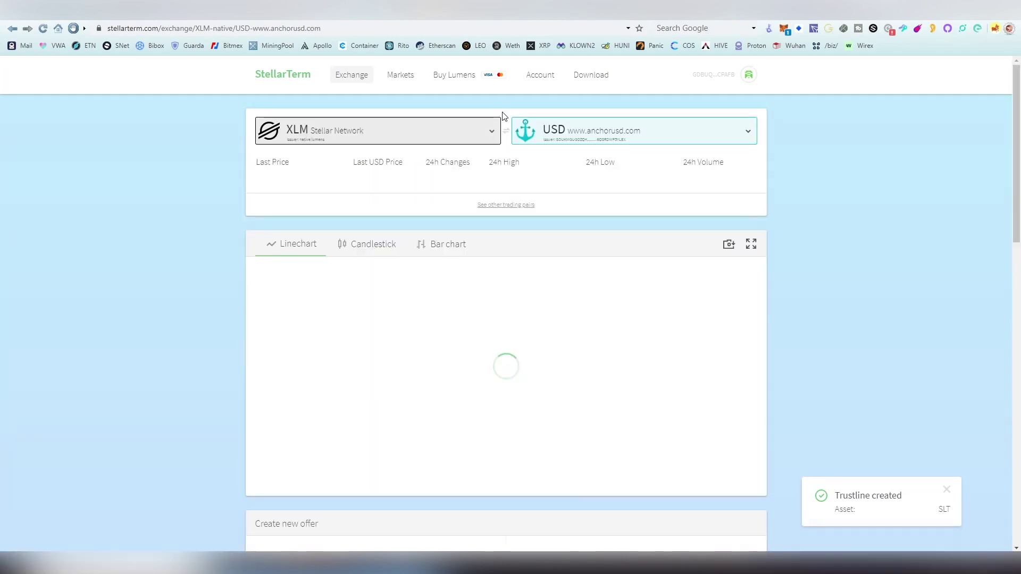
click(568, 138)
text(sl)
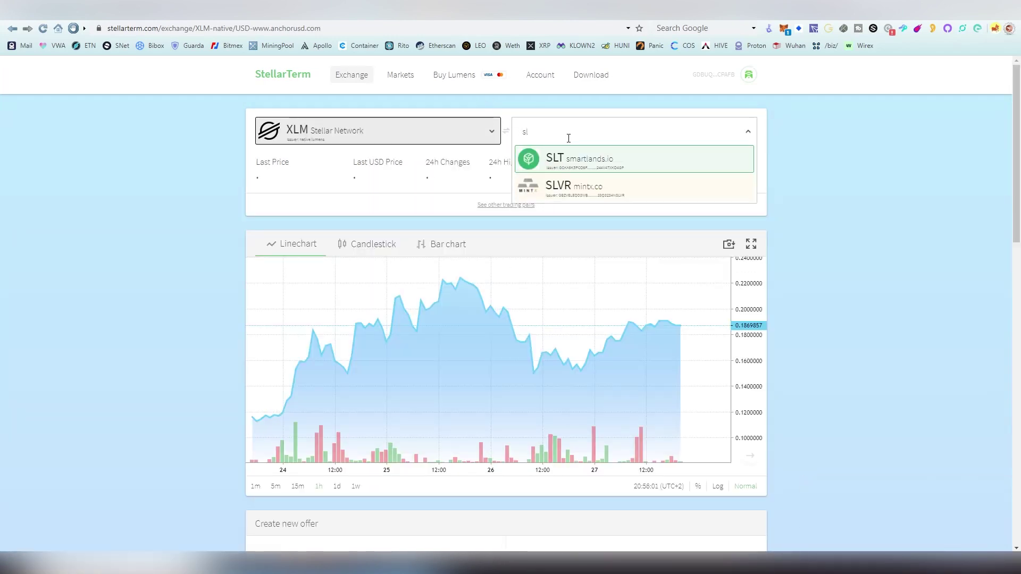
click(604, 160)
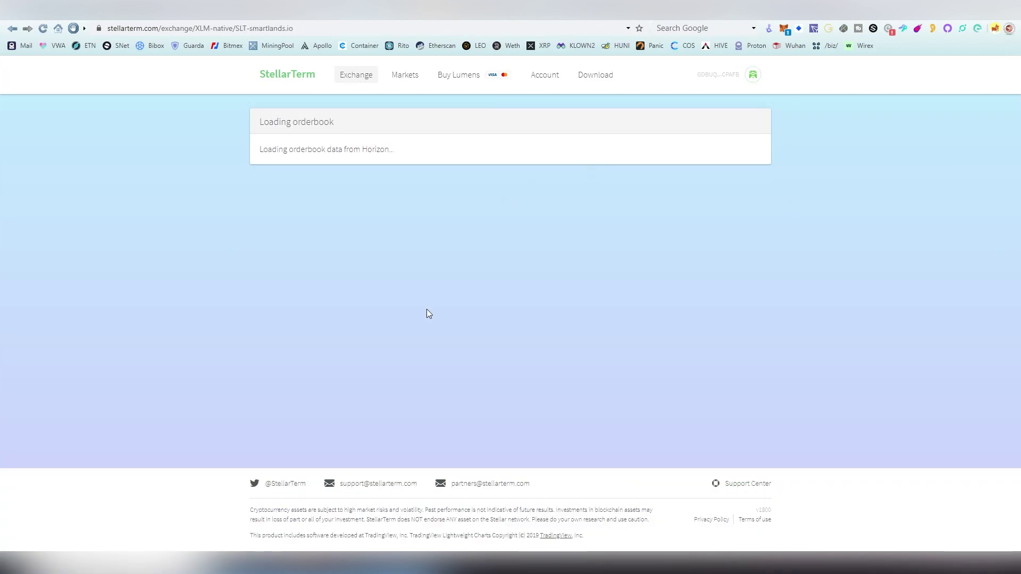
scroll(427, 308, down, 3)
scroll(427, 308, up, 2)
scroll(199, 216, up, 1)
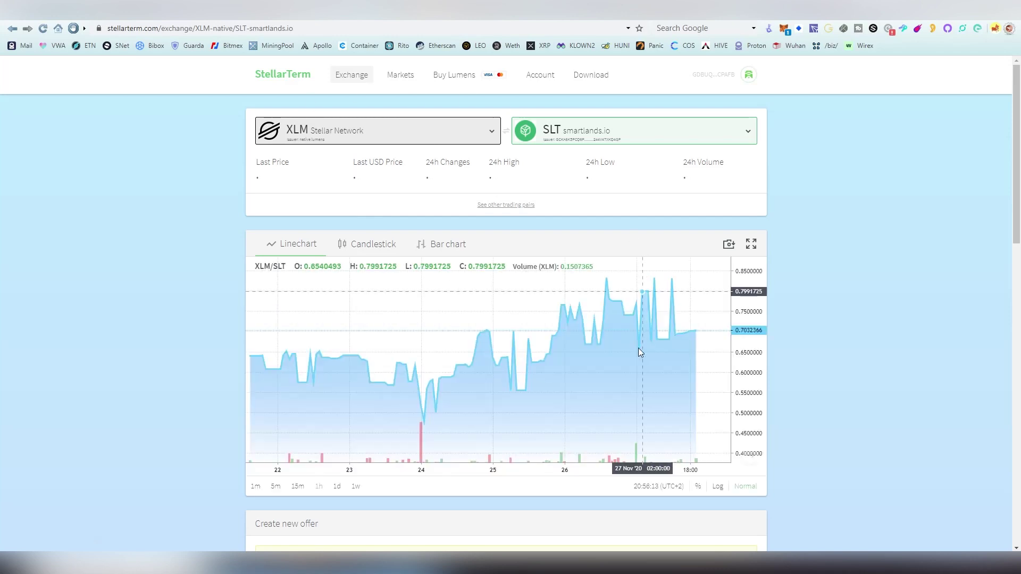
Examine the XLM/SLT price line chart over shorter and longer time ranges
scroll(600, 341, up, 5)
scroll(549, 348, up, 1)
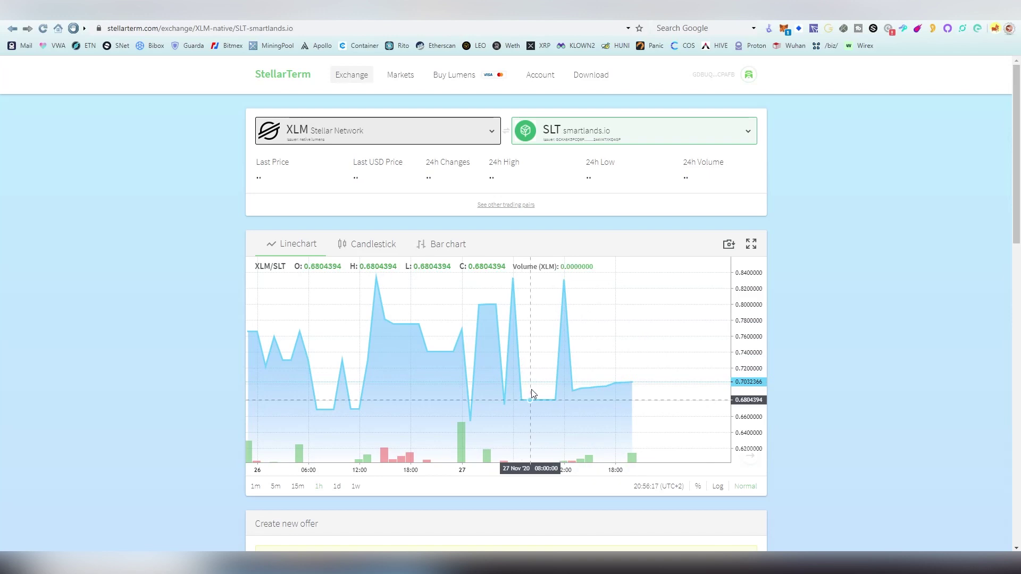
scroll(633, 346, down, 2)
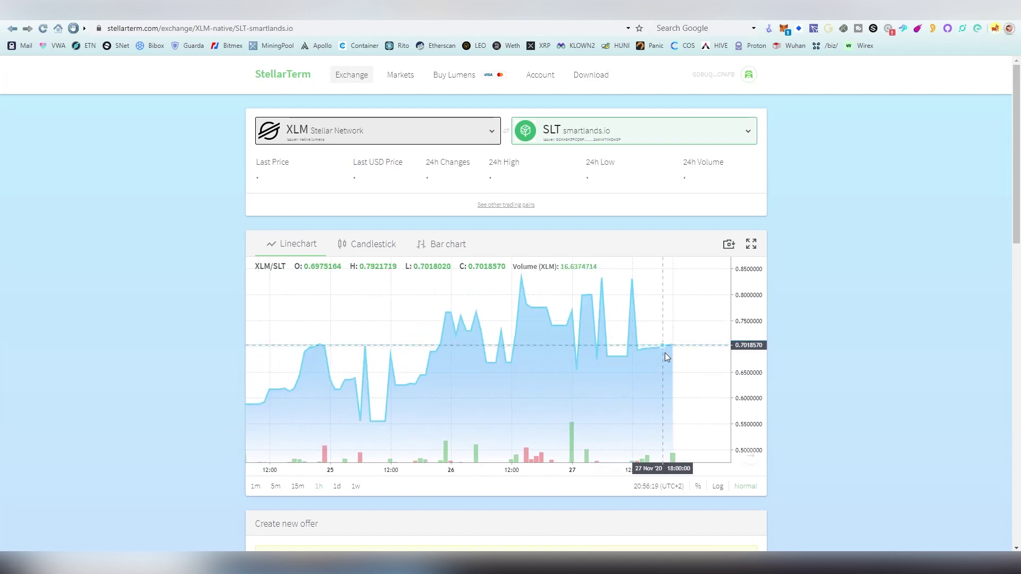
scroll(596, 358, down, 1)
scroll(597, 359, down, 3)
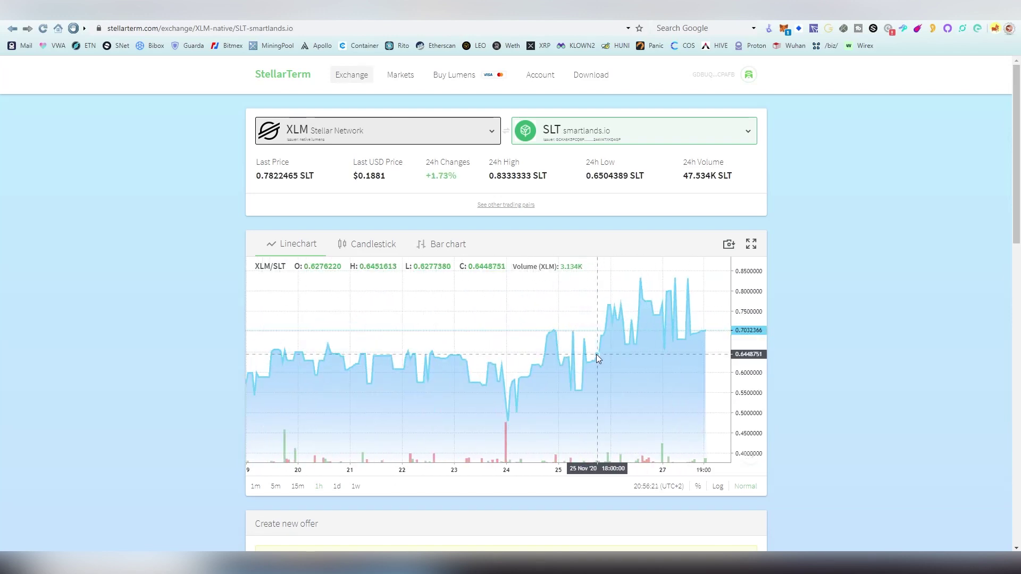
scroll(588, 415, up, 6)
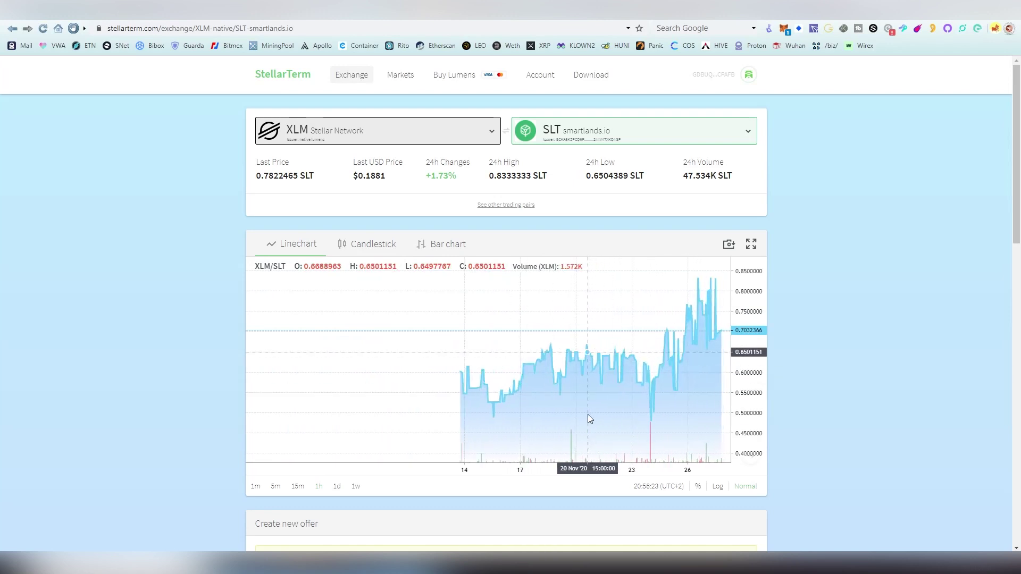
scroll(588, 414, down, 4)
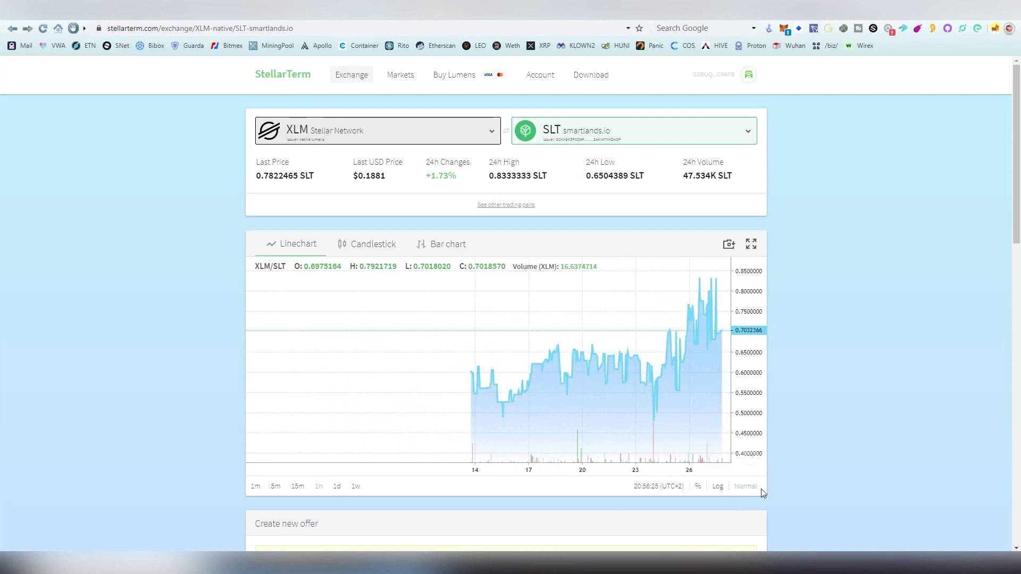
Fill in a sell offer for 2 XLM, taking the lowest sell offer's price of 0.7817580 SLT from the orderbook
scroll(762, 492, down, 5)
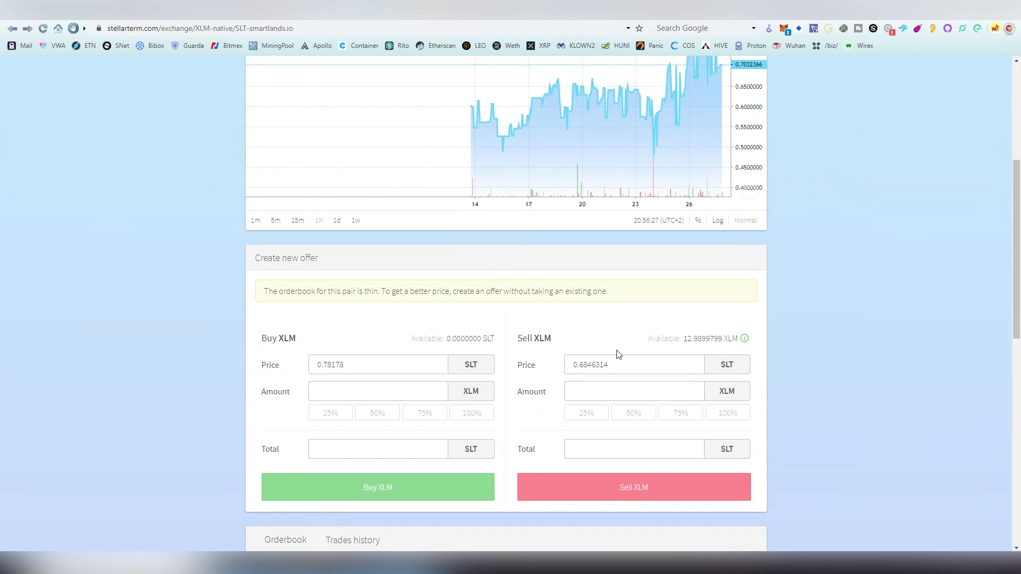
click(650, 395)
text(2)
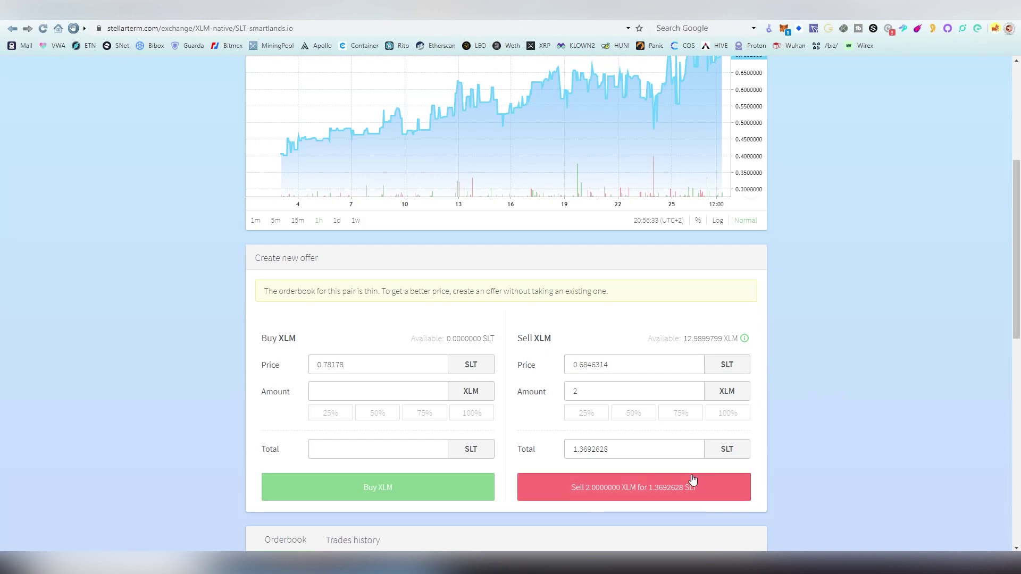
scroll(656, 464, down, 3)
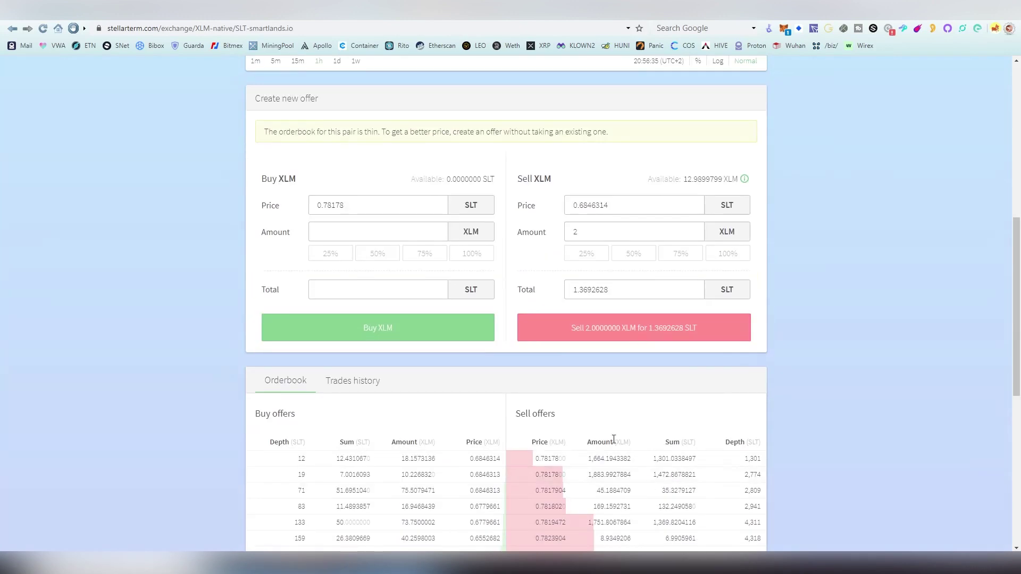
scroll(613, 434, up, 1)
scroll(612, 399, down, 3)
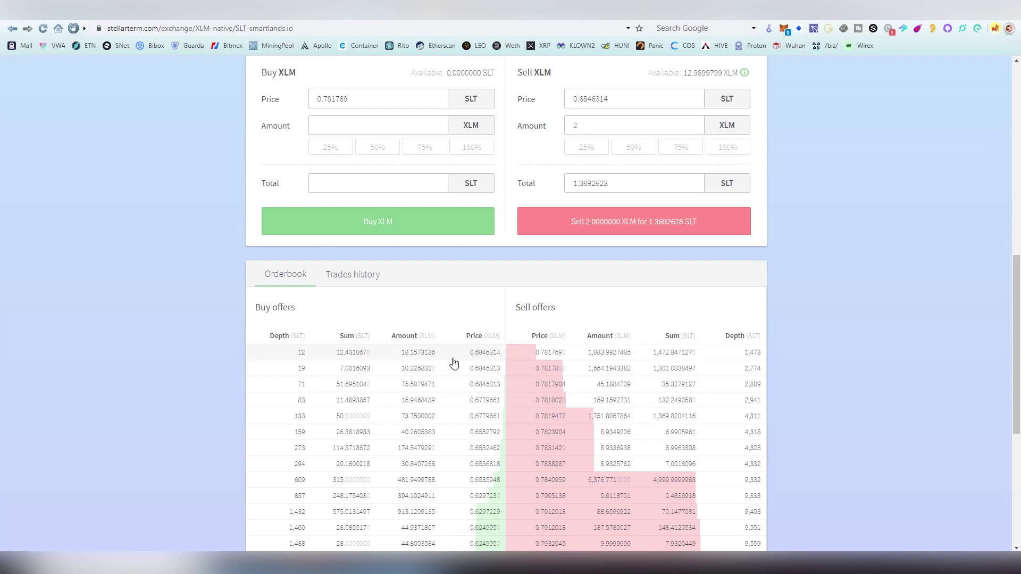
click(543, 355)
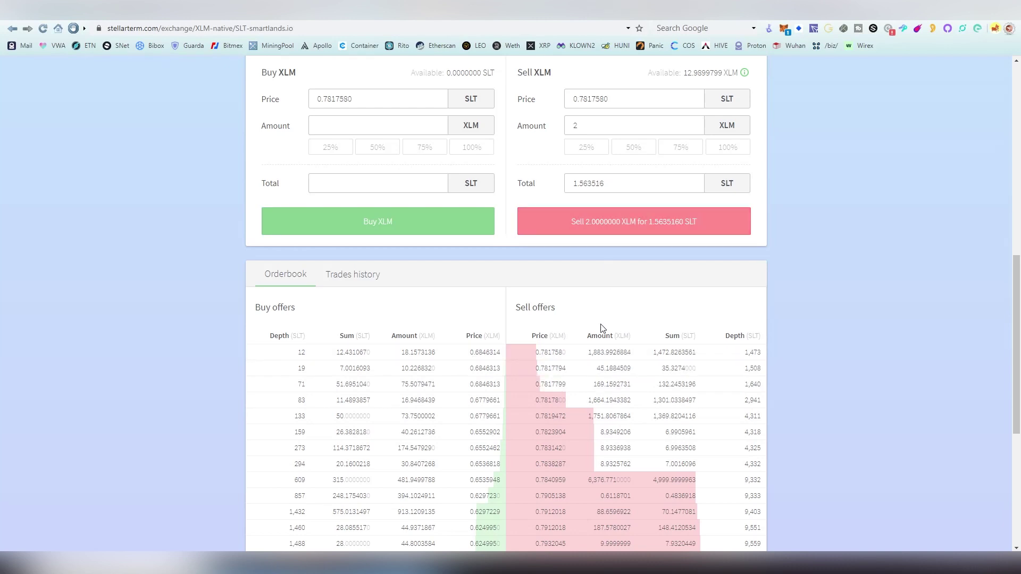
Submit the offer to sell 2 XLM for SLT, enlarge the Freighter window and confirm the Manage Sell Offer transaction
click(595, 236)
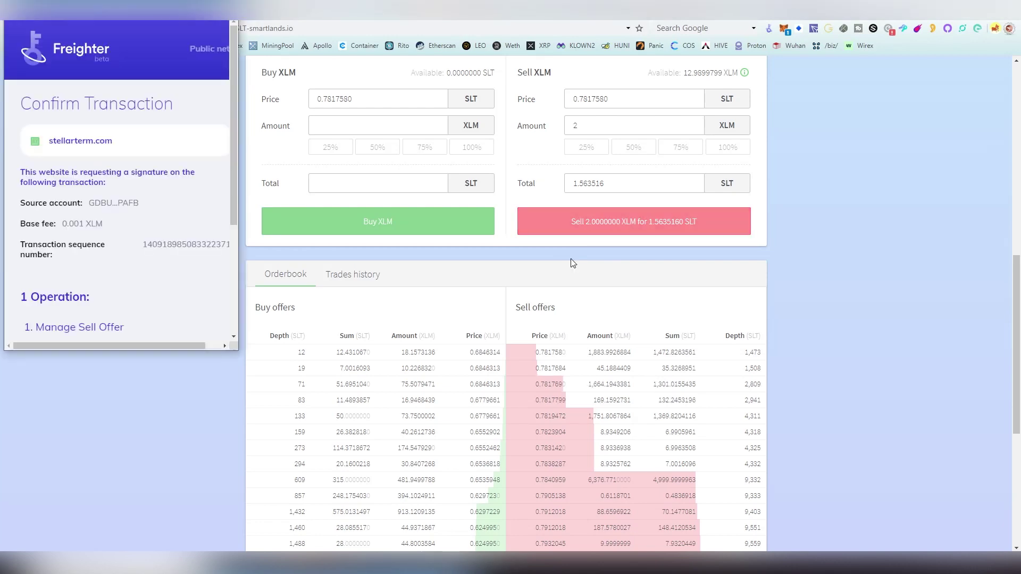
drag(152, 19, 342, 79)
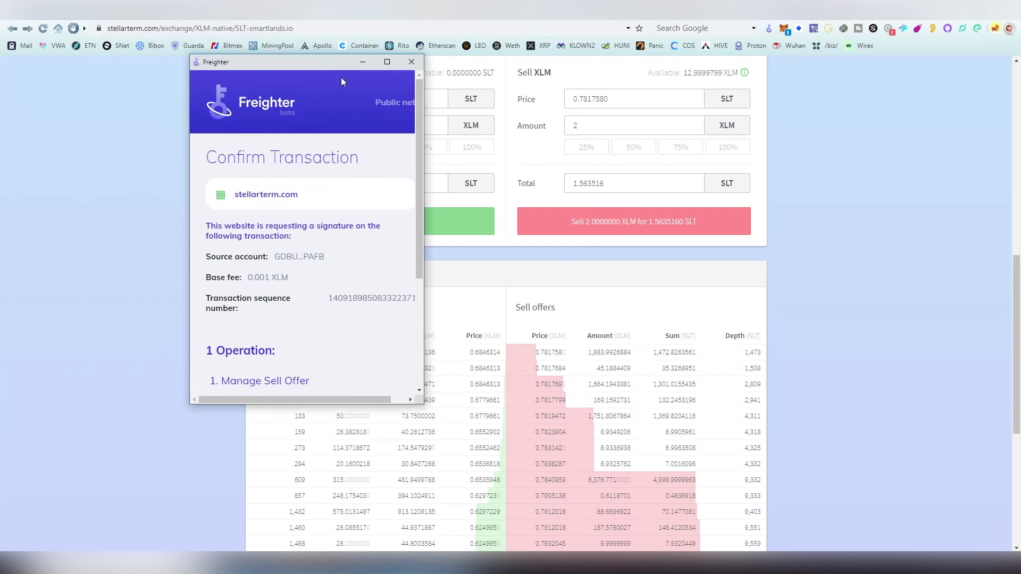
drag(248, 279, 269, 279)
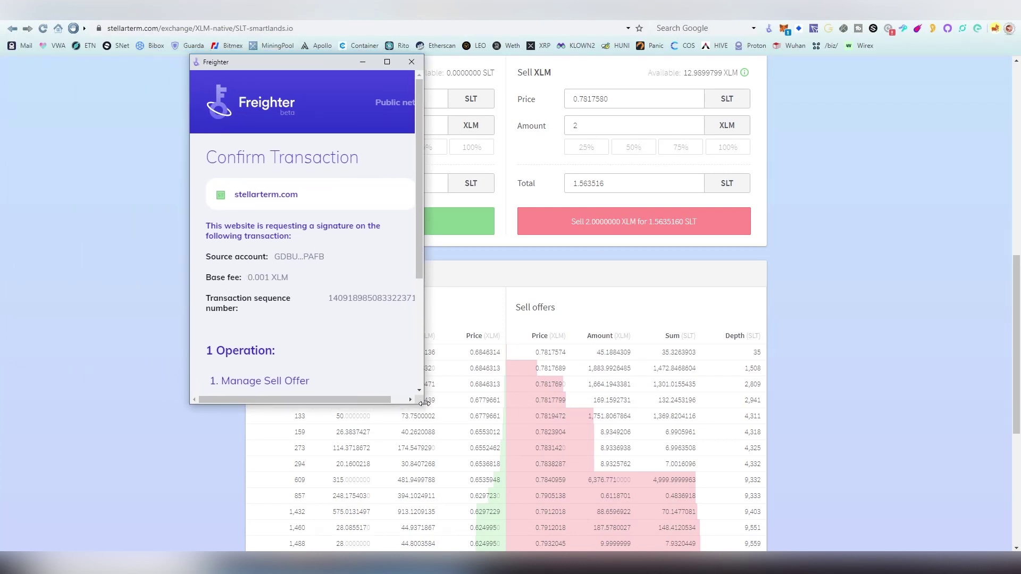
drag(420, 402, 604, 539)
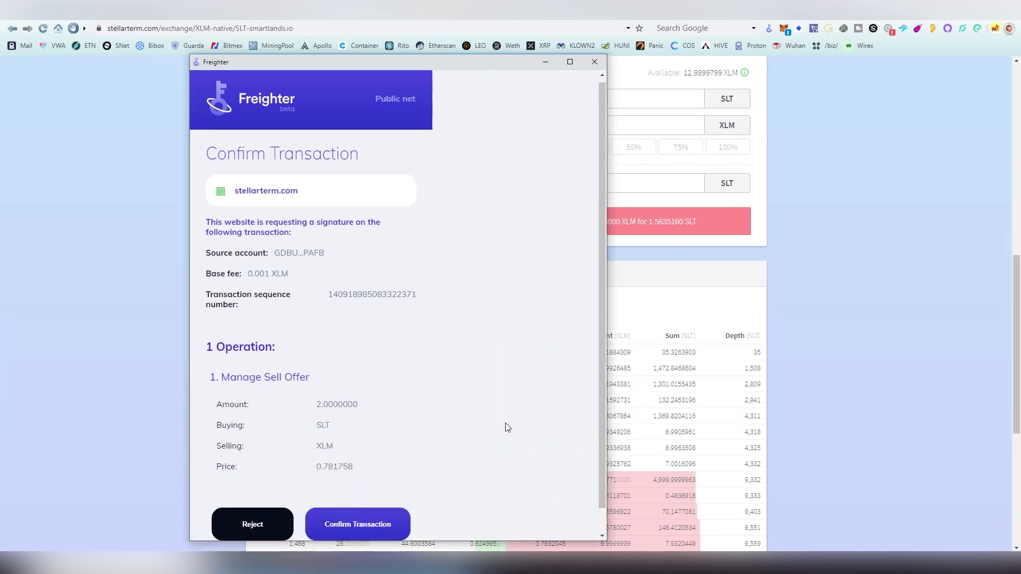
scroll(479, 436, down, 1)
click(385, 499)
Check the new sell offer under Manage offers and compare its price with the sell offers in the orderbook
scroll(425, 392, up, 2)
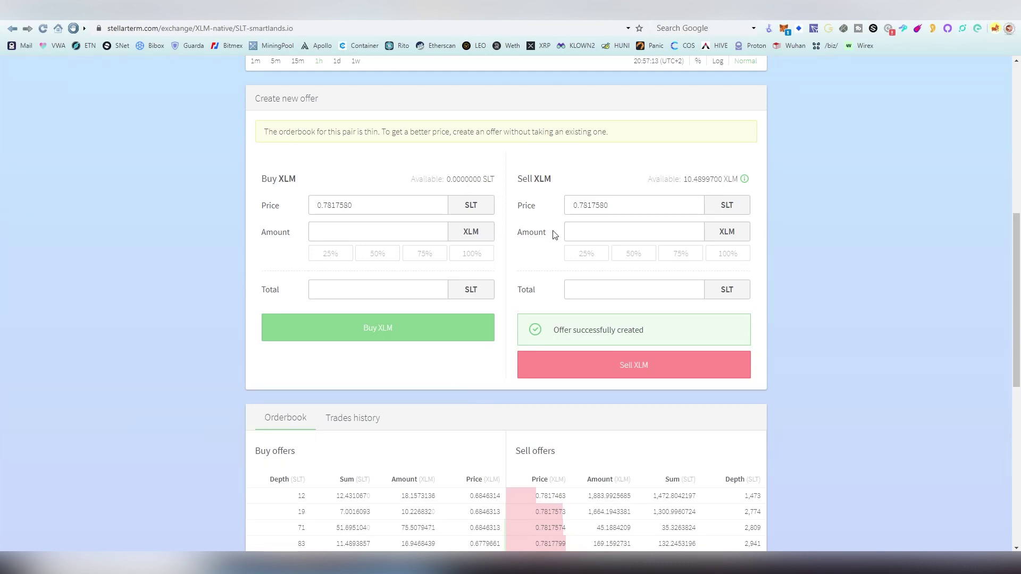
scroll(522, 281, down, 8)
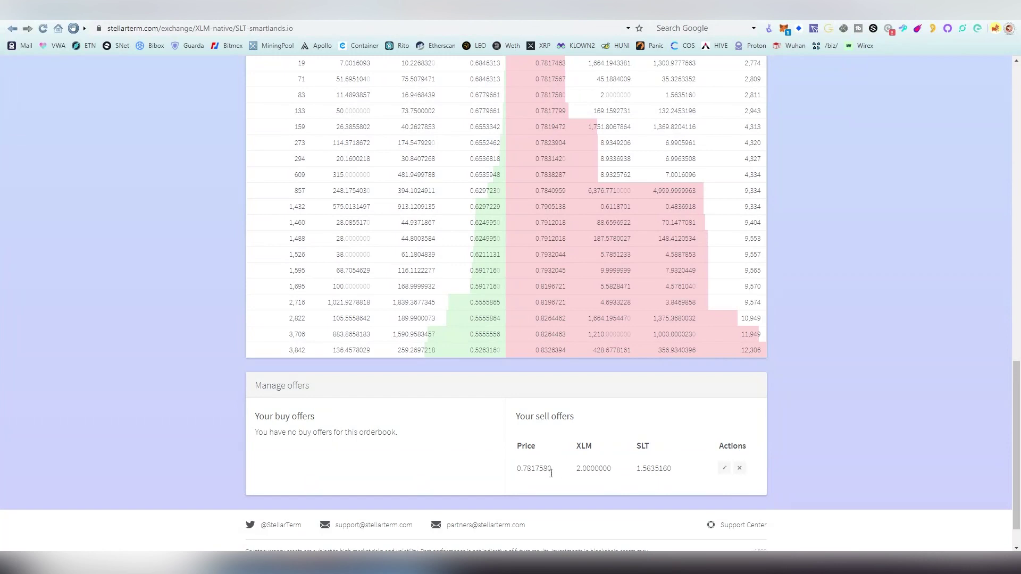
scroll(540, 353, up, 2)
scroll(547, 201, down, 3)
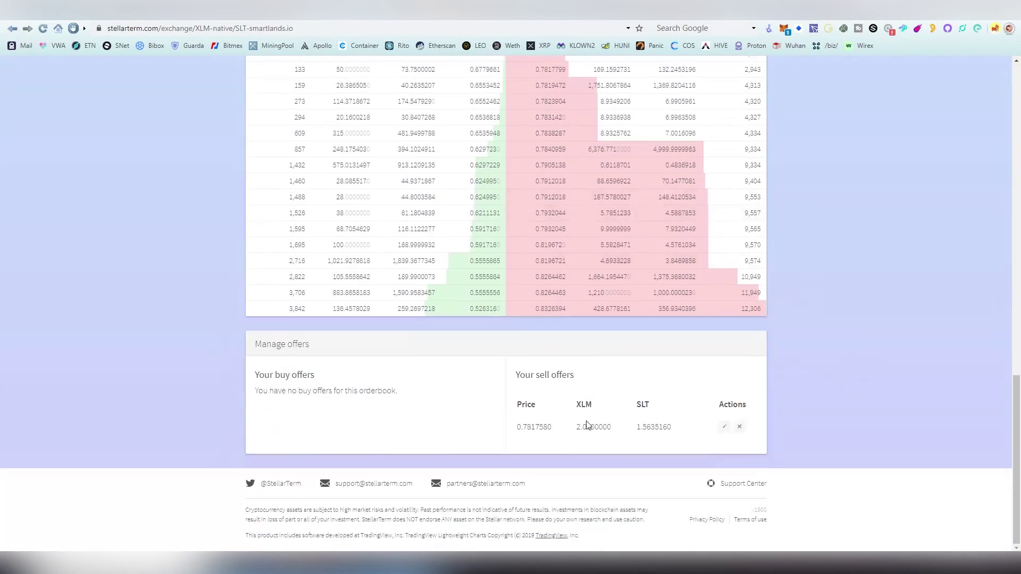
scroll(543, 446, up, 4)
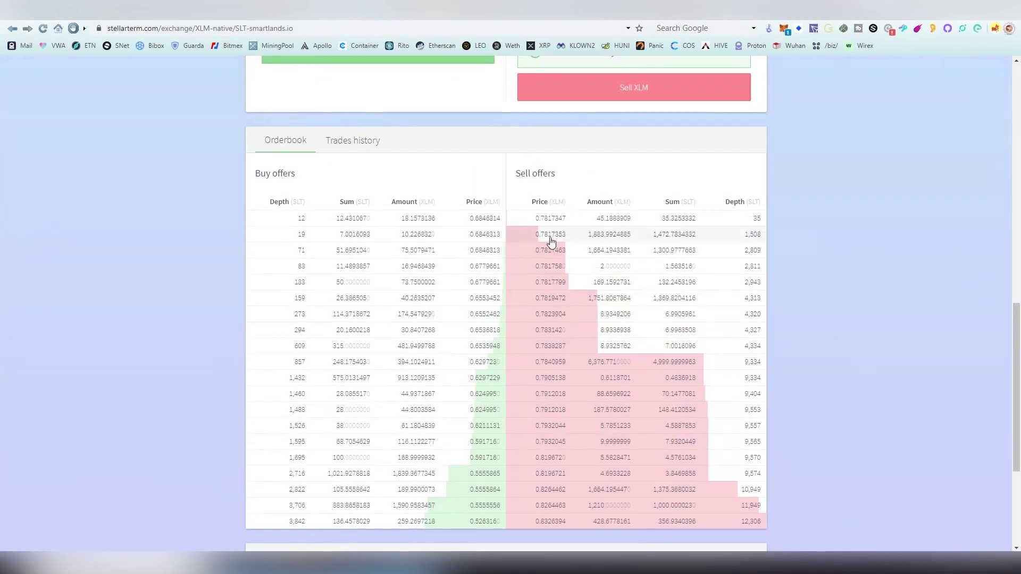
scroll(563, 223, down, 4)
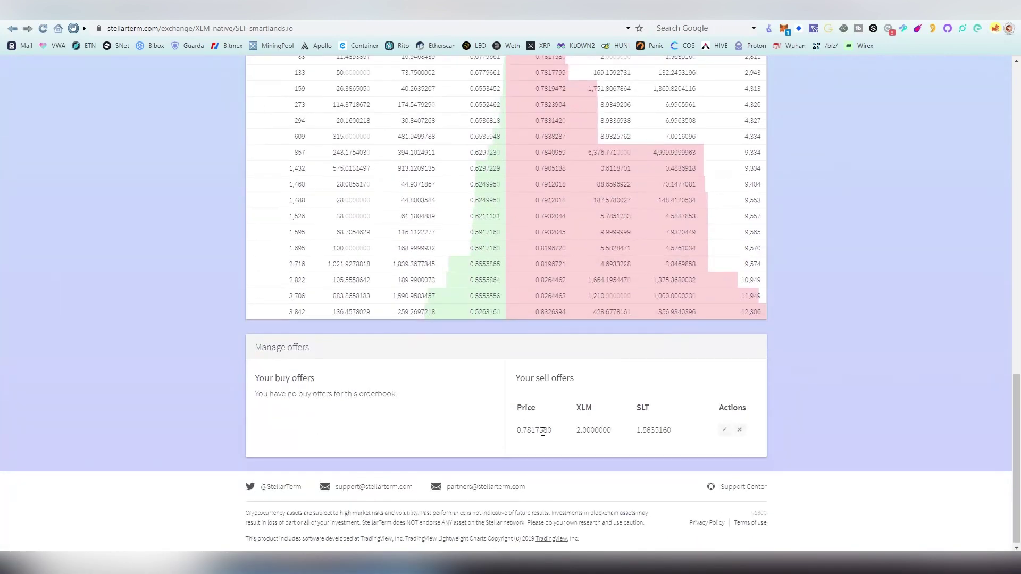
scroll(543, 435, up, 3)
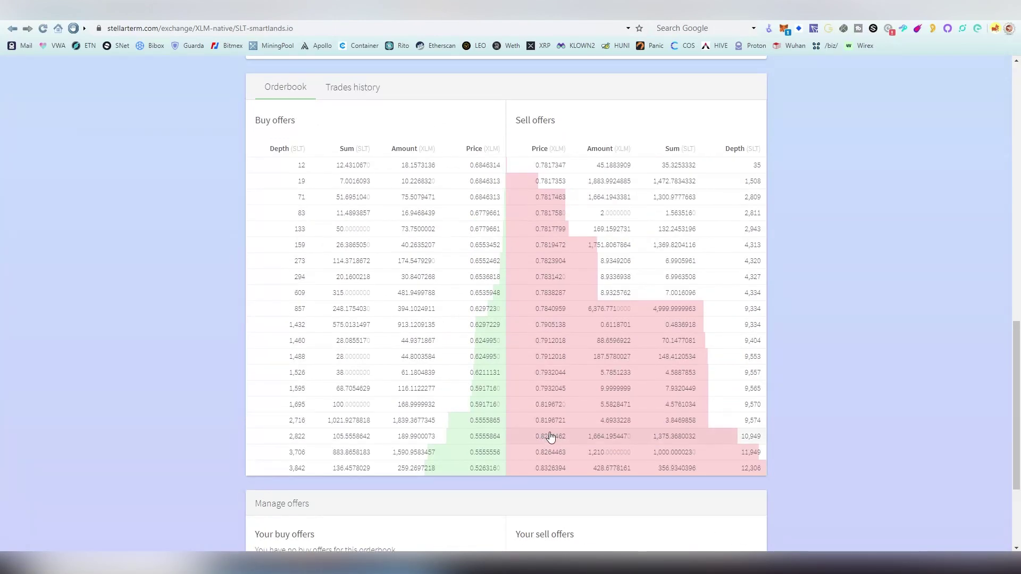
scroll(535, 171, down, 2)
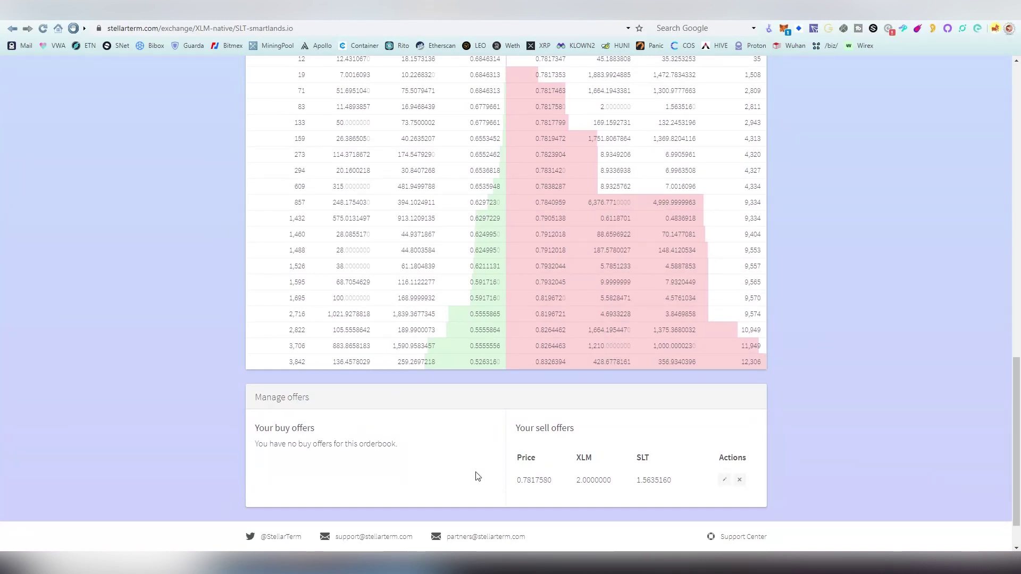
scroll(489, 457, up, 1)
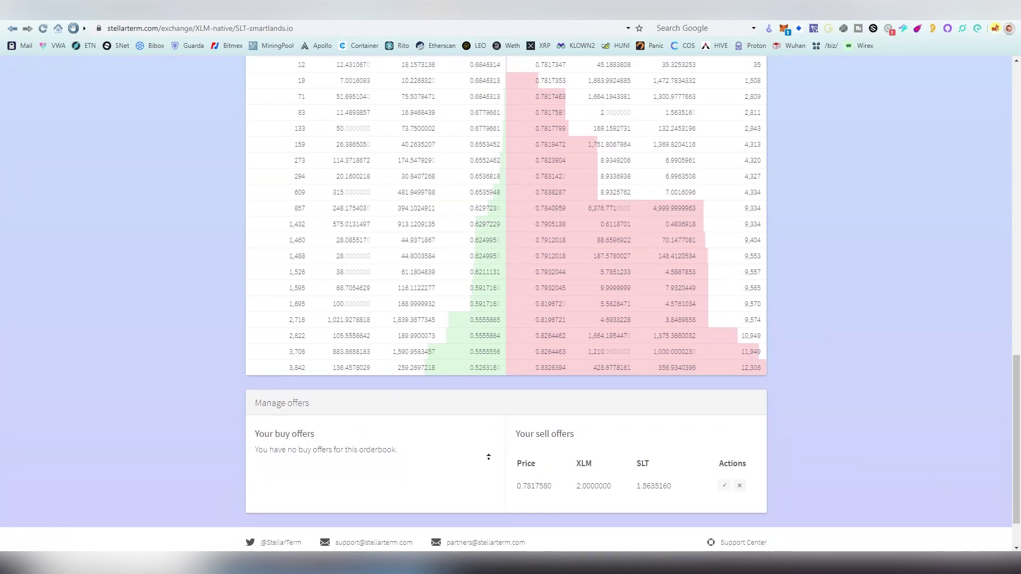
Open StellarTerm's markets page with the list of known assets
scroll(502, 456, up, 15)
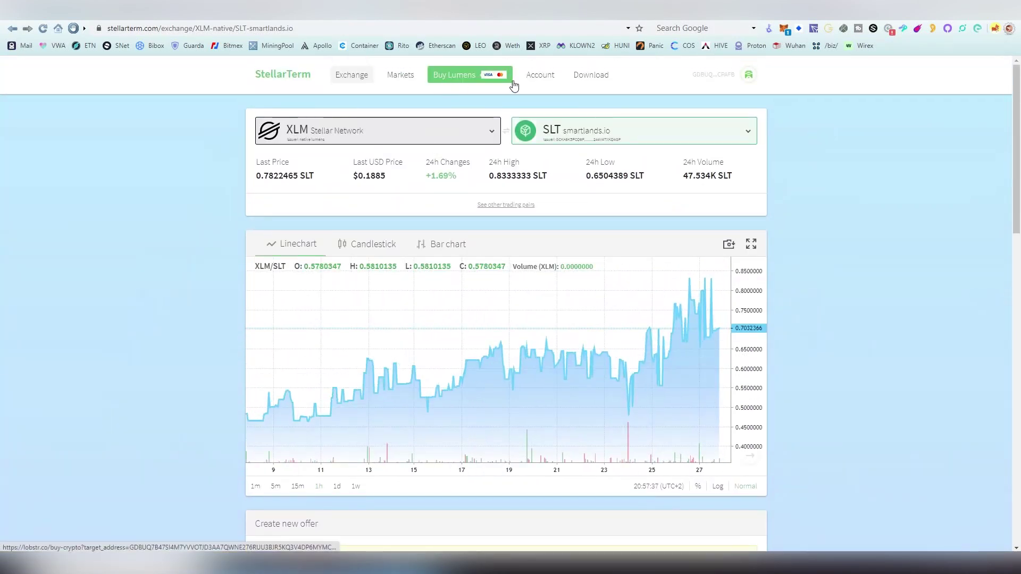
click(401, 74)
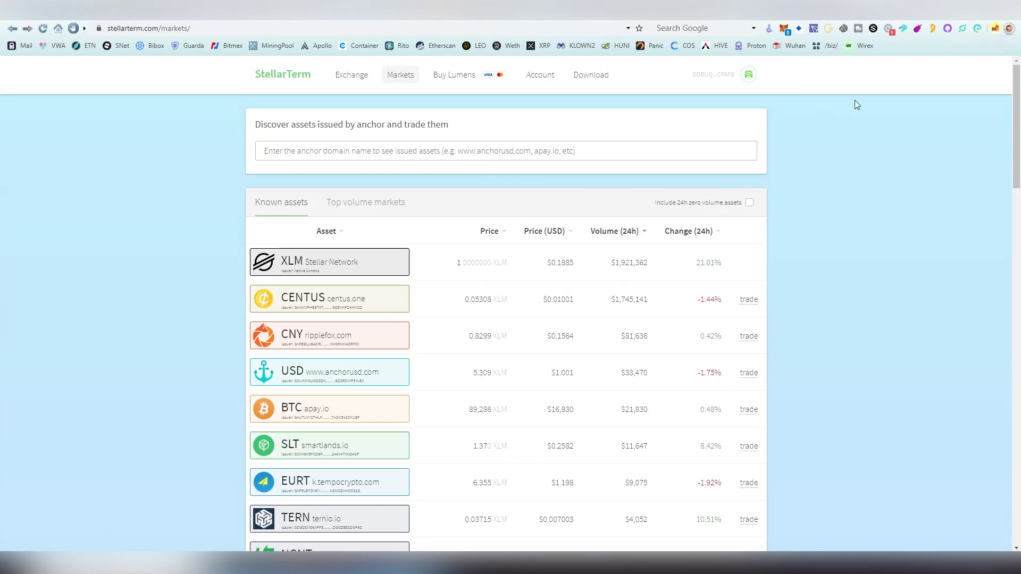
Switch to the Stellarport site, open its login form and choose Secret Key as the login method
click(895, 16)
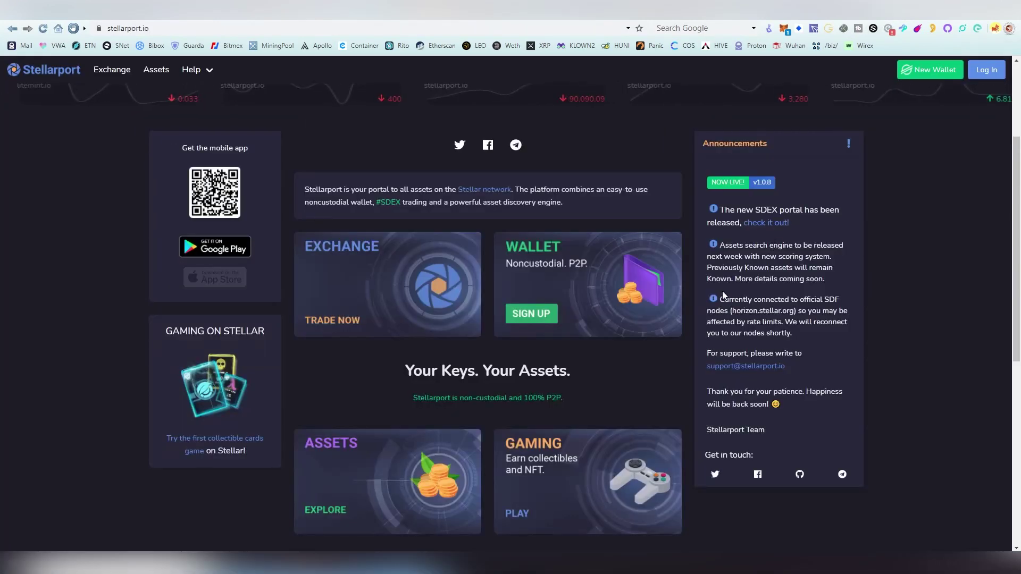
scroll(720, 298, up, 3)
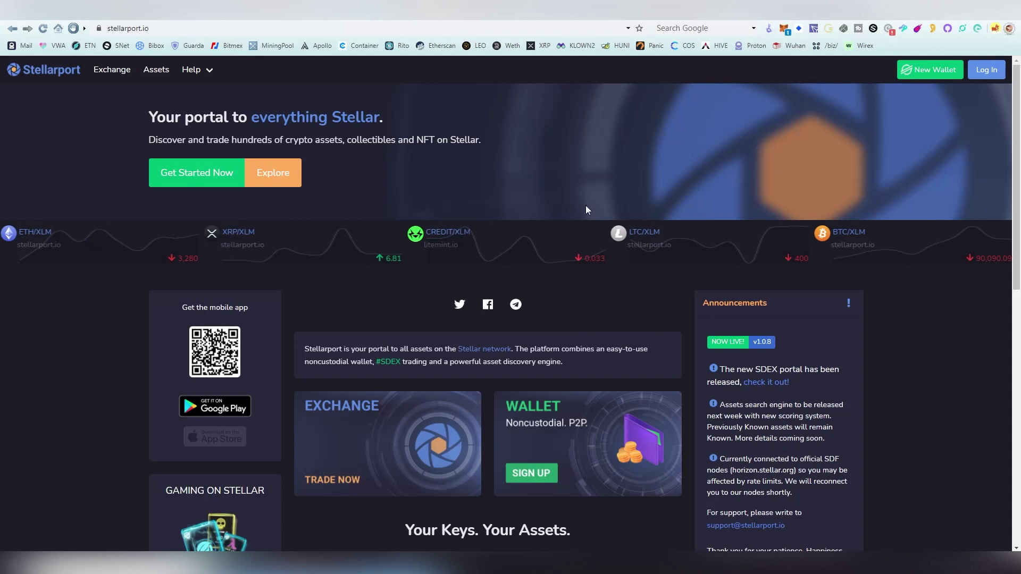
click(983, 76)
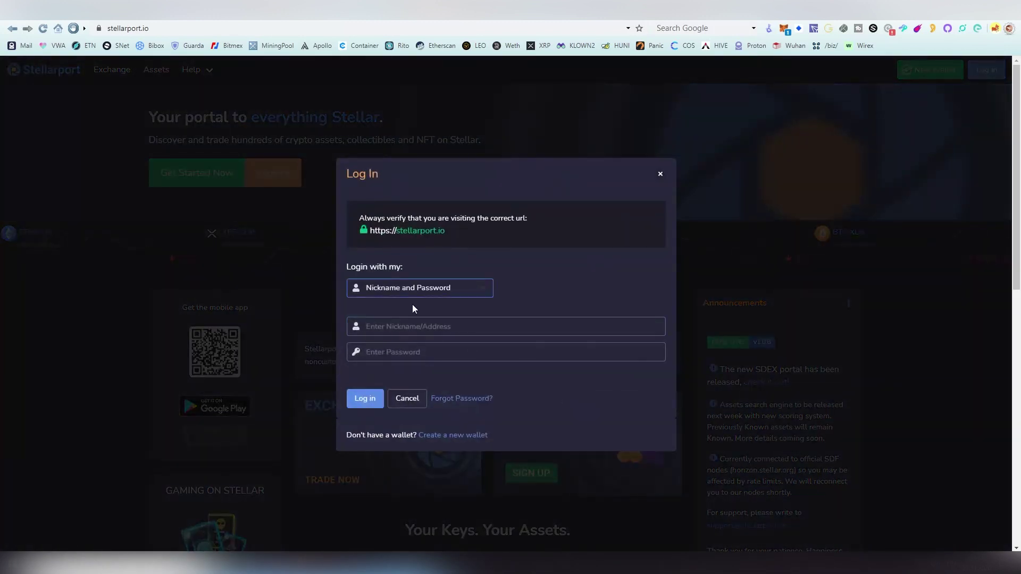
click(451, 289)
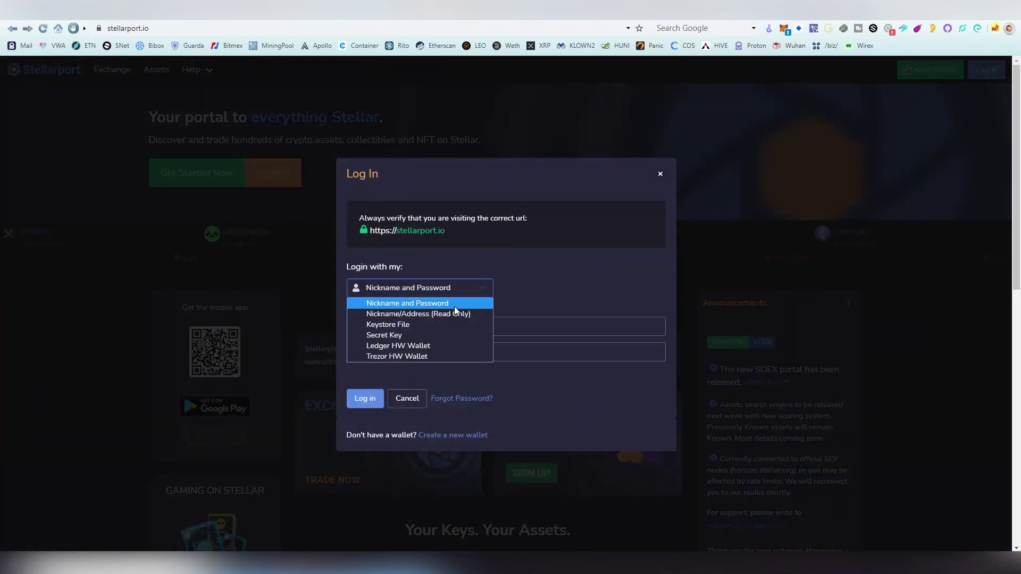
click(434, 336)
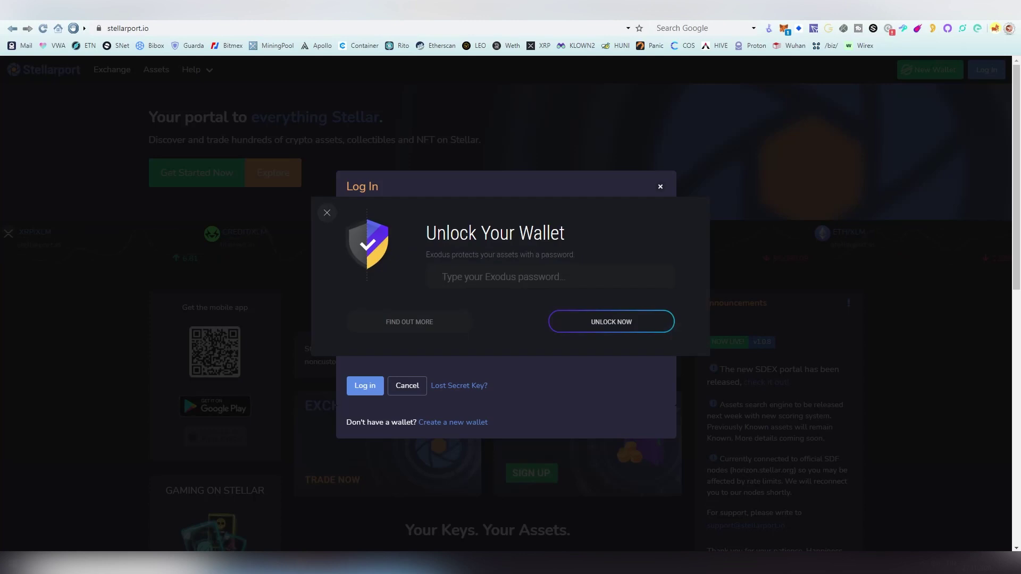
Move the Exodus unlock window out of the way, paste the wallet's secret key into the Stellarport login form and log in
drag(467, 210, 0, 228)
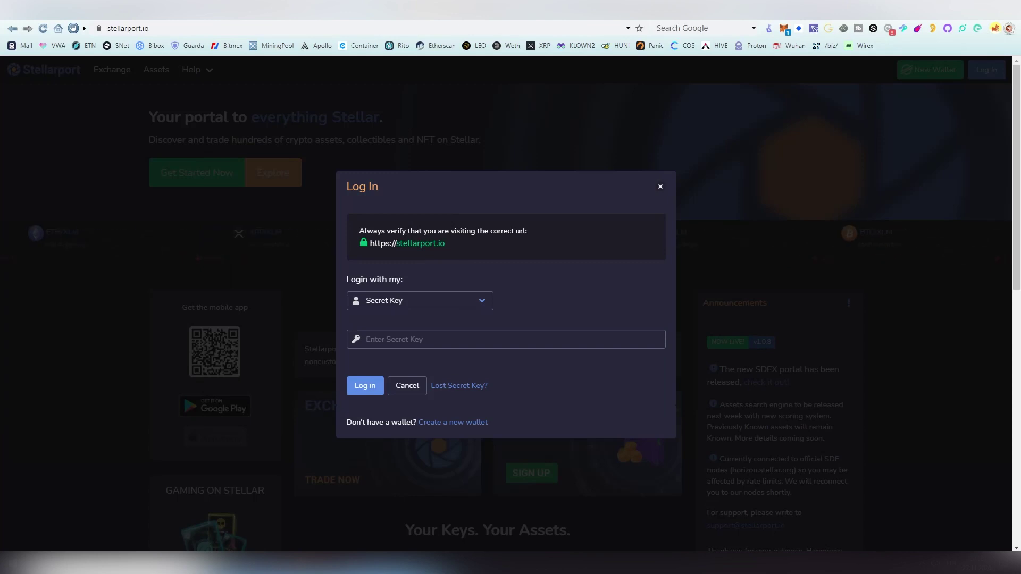
click(354, 339)
key(ctrl+v)
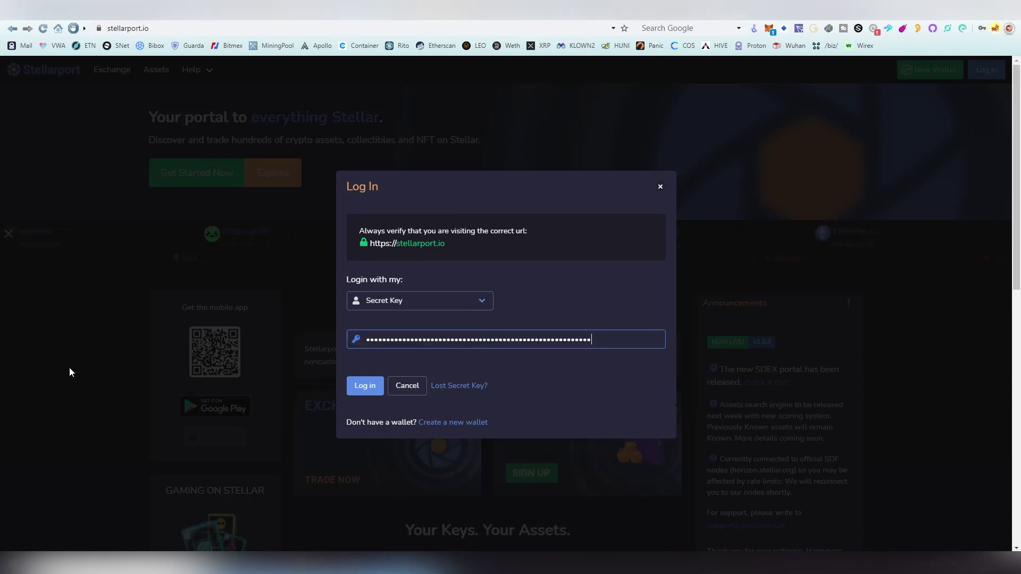
click(358, 385)
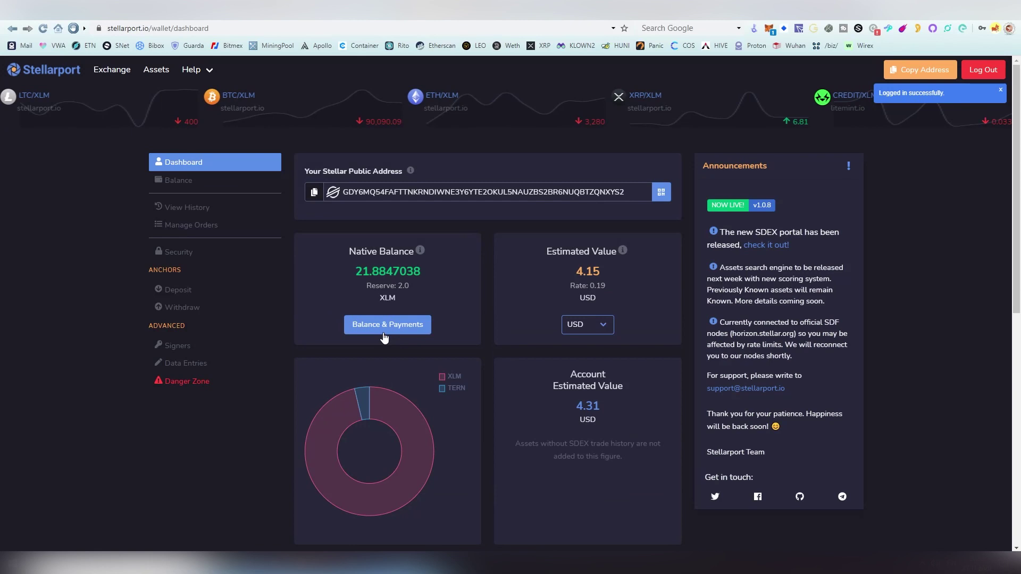
Look over the wallet dashboard's balances and the asset breakdown chart
mouse_move(393, 401)
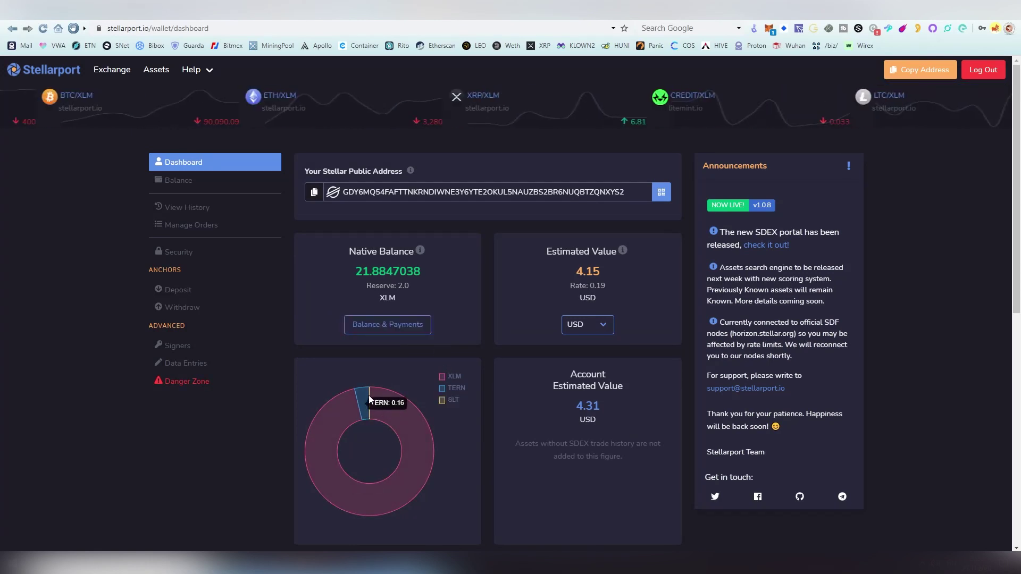
mouse_move(357, 399)
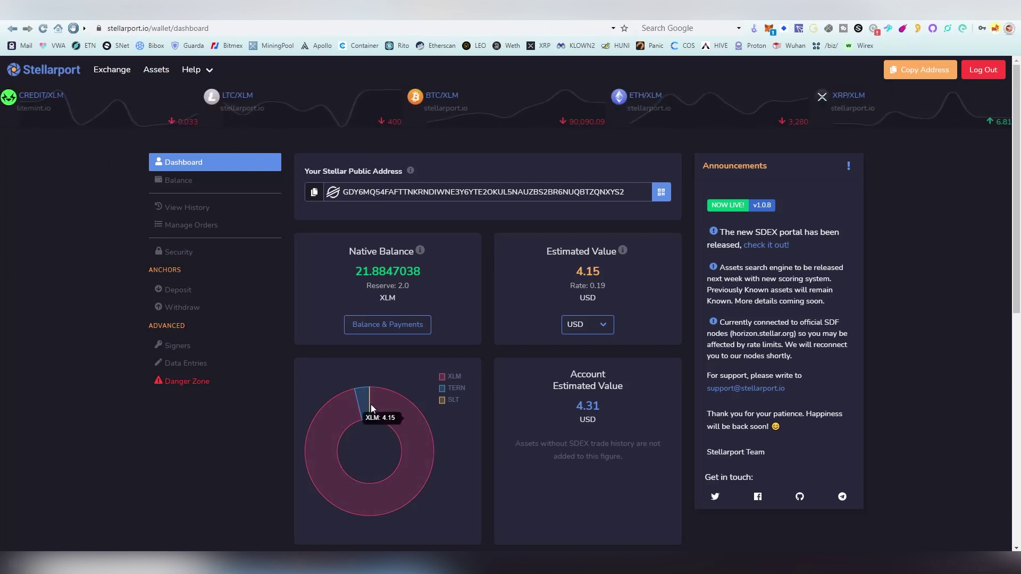
scroll(474, 383, down, 3)
scroll(474, 383, up, 3)
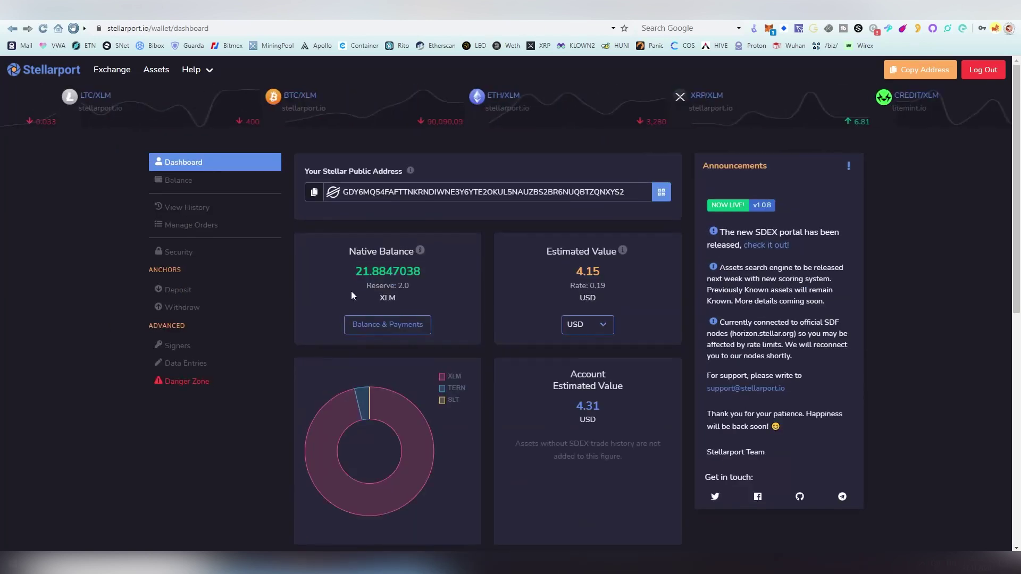
Open the Stellarport exchange, search the known assets for slt and load the SLT/XLM market from smartlands.io
click(112, 69)
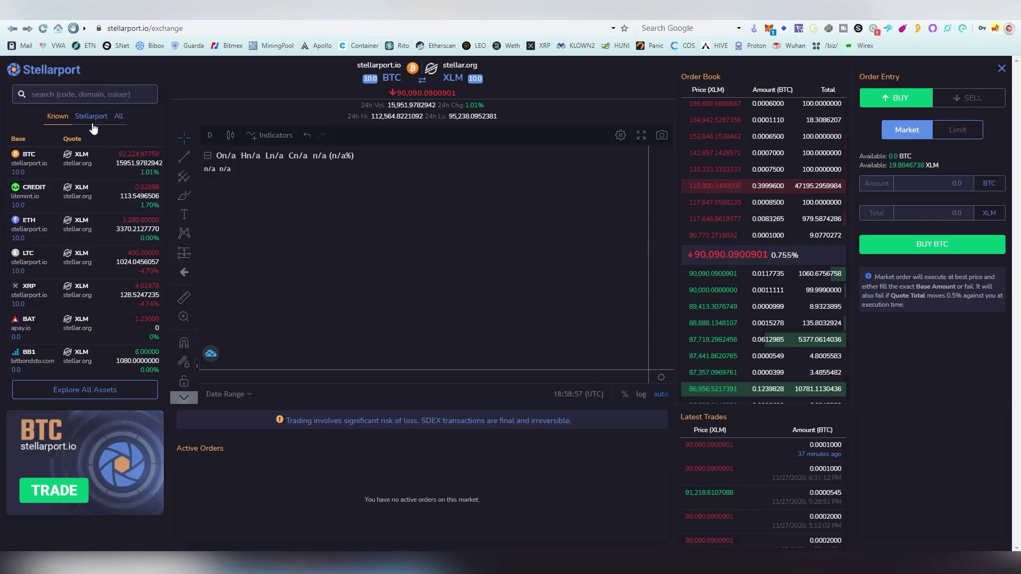
scroll(79, 128, down, 2)
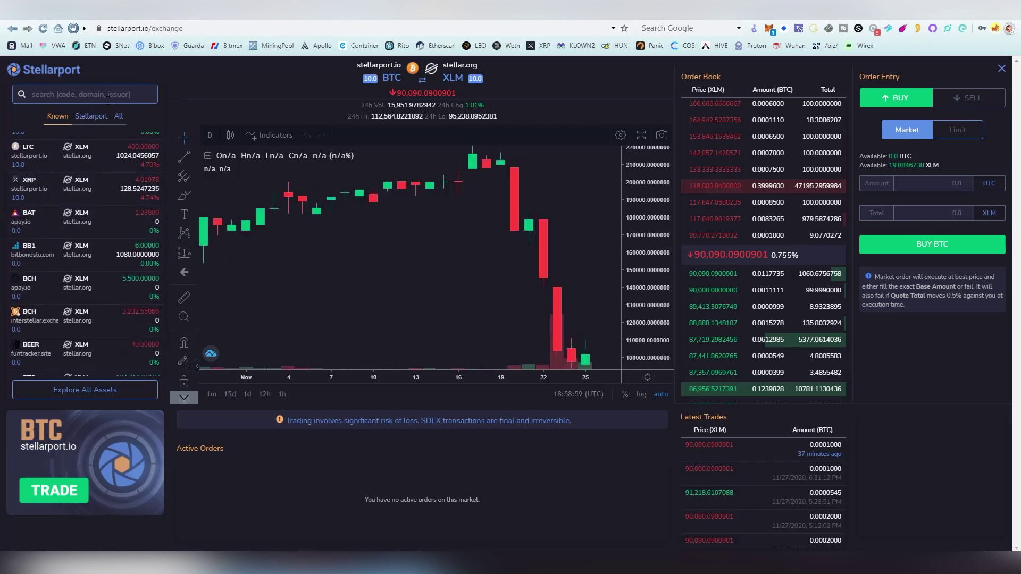
text(slt)
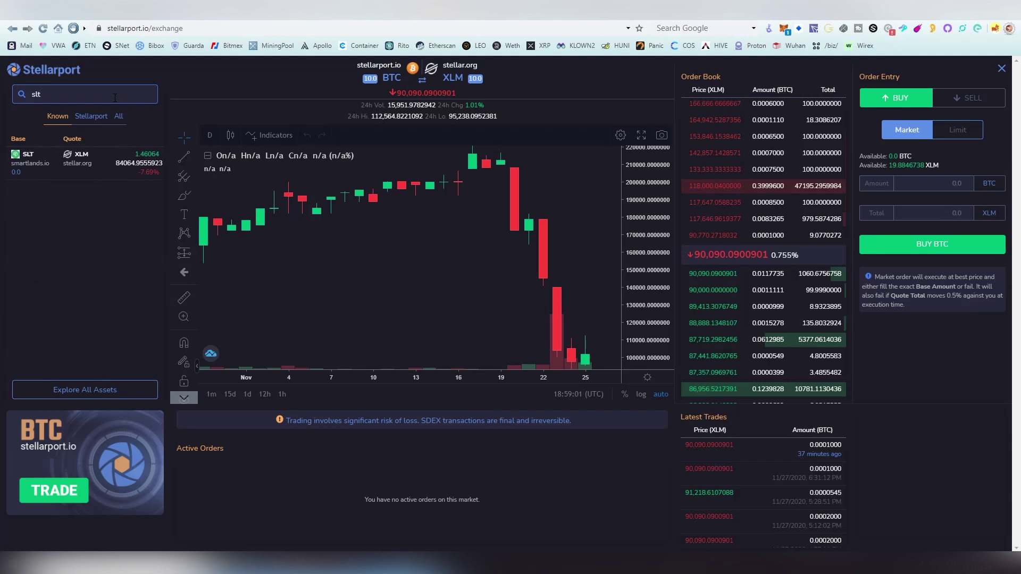
click(106, 162)
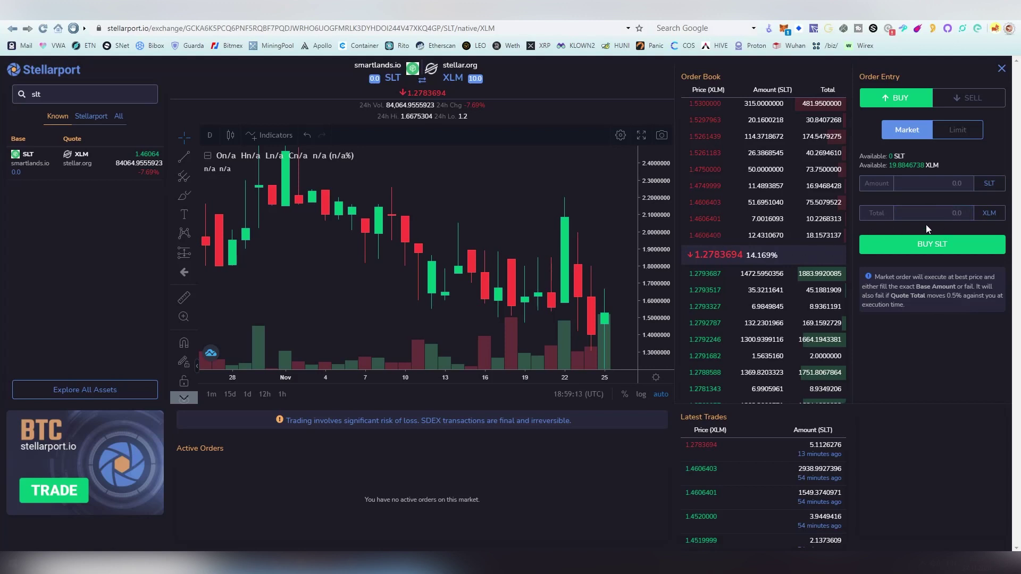
Check the lowest sell offer in the order book and buy SLT at market for a total of 5 XLM
double_click(699, 238)
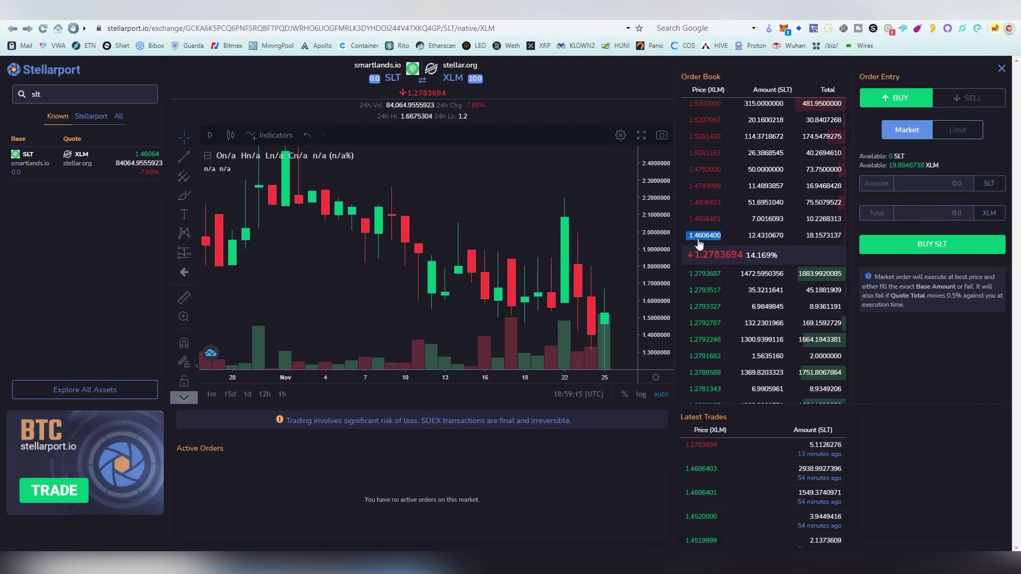
double_click(749, 237)
click(796, 238)
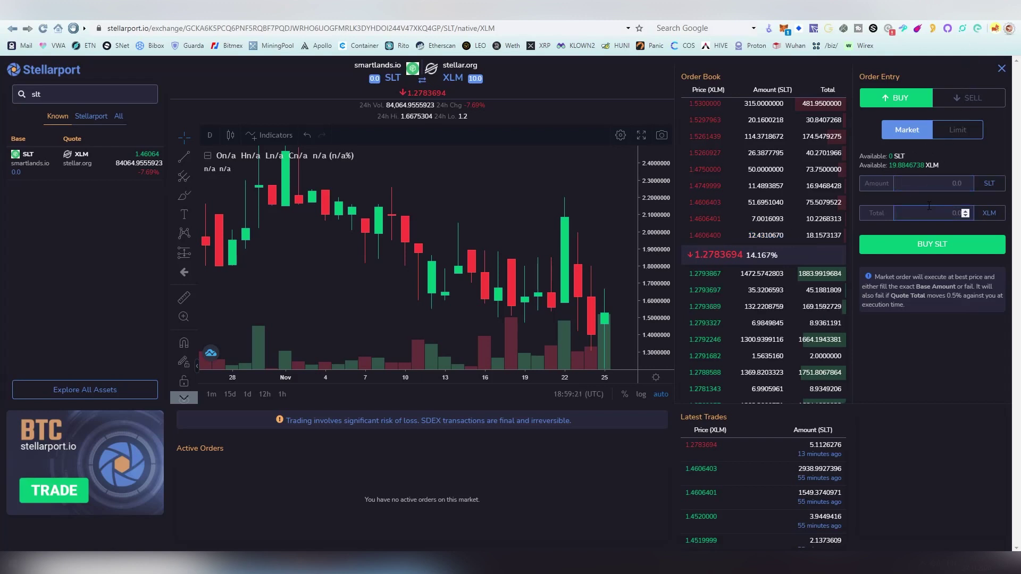
text(5)
click(916, 246)
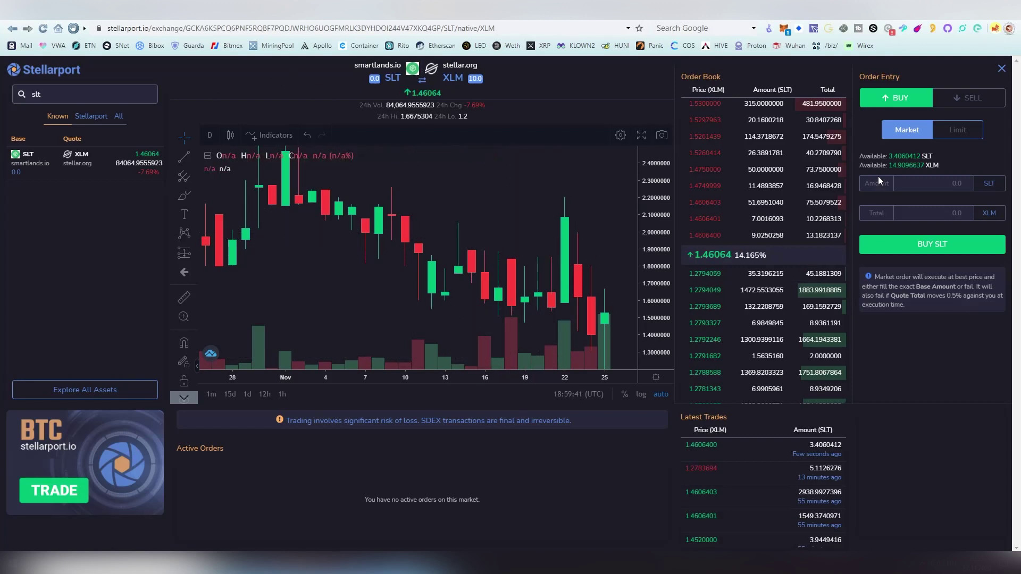
drag(889, 157, 898, 157)
click(939, 158)
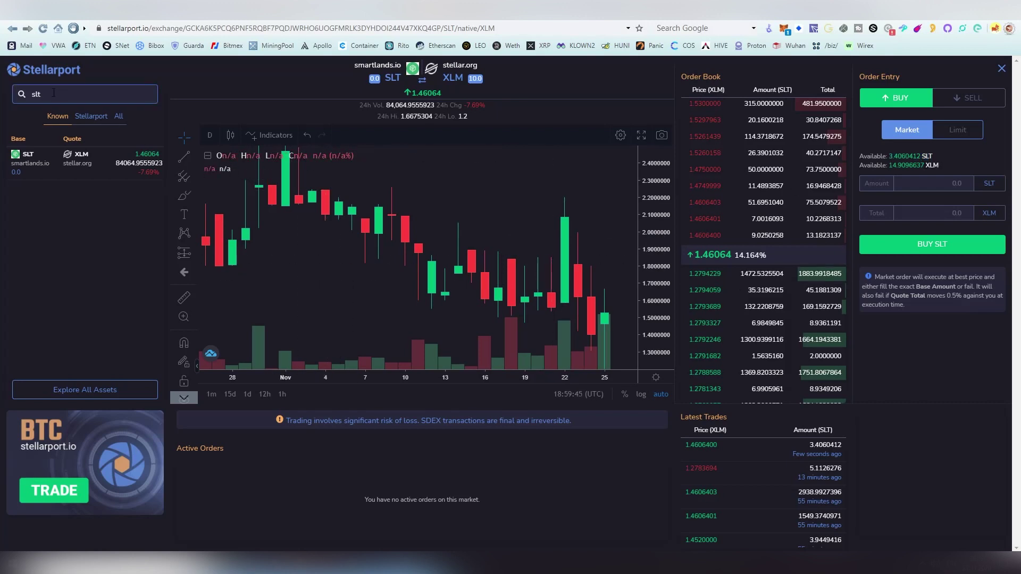
Clear the market search, leave the exchange for the wallet dashboard and reload it to refresh the asset breakdown chart
key(BackSpace)
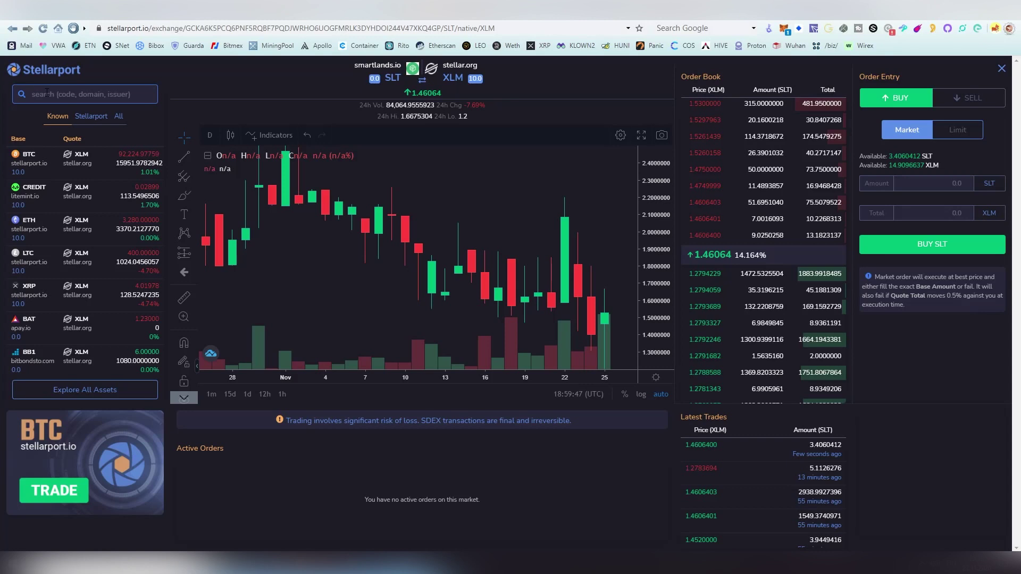
click(1001, 68)
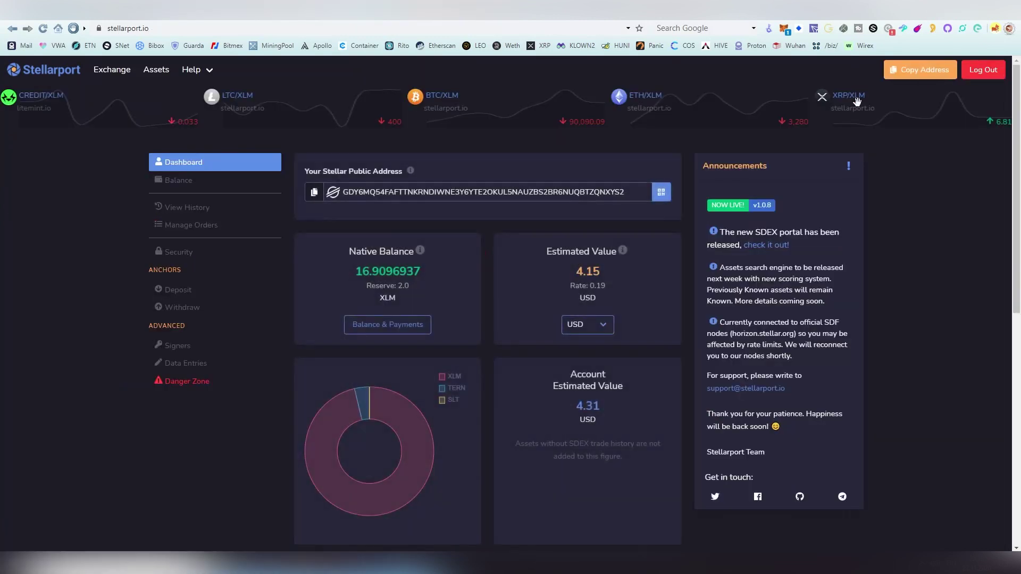
scroll(454, 365, down, 1)
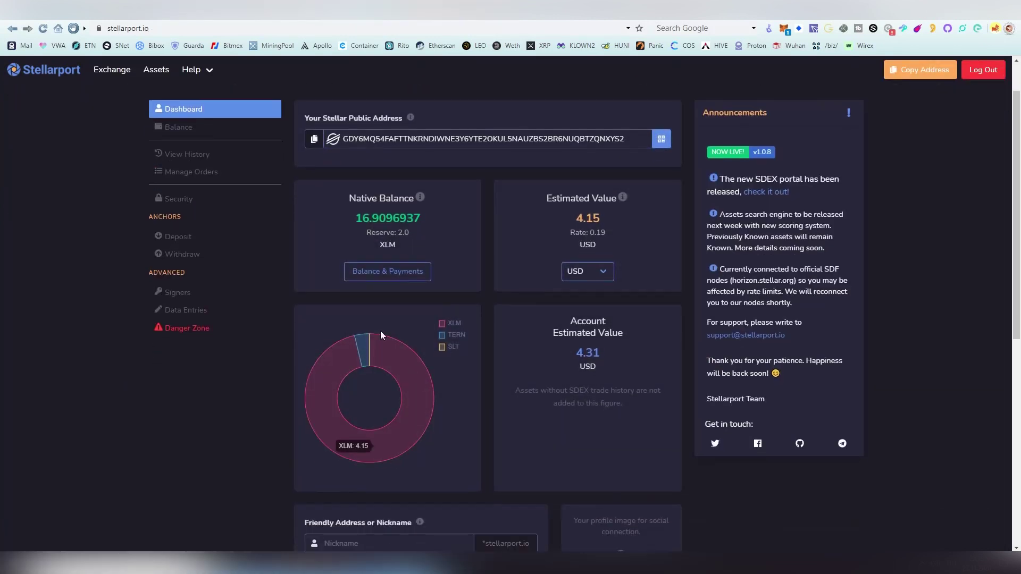
click(42, 28)
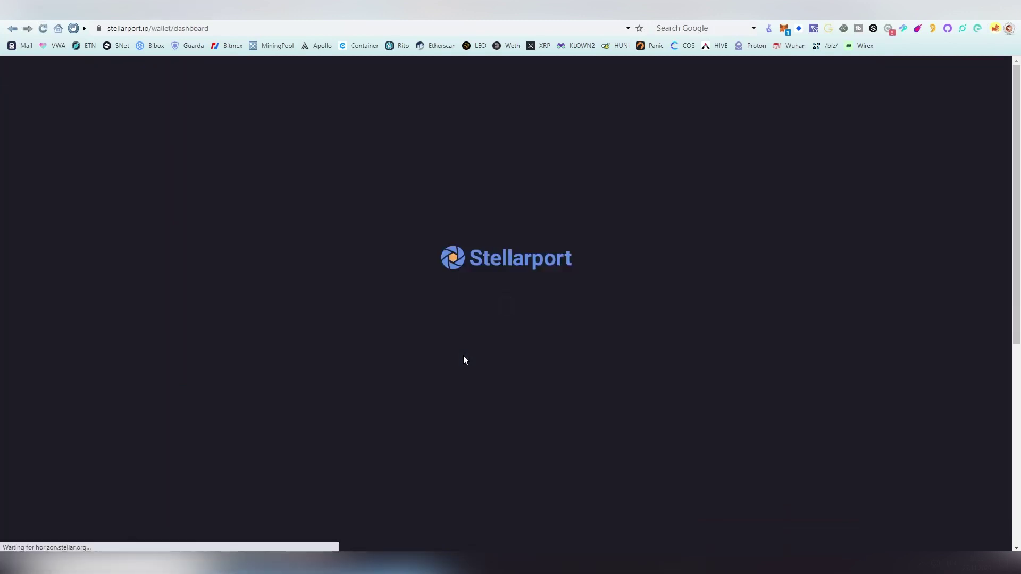
scroll(462, 358, down, 2)
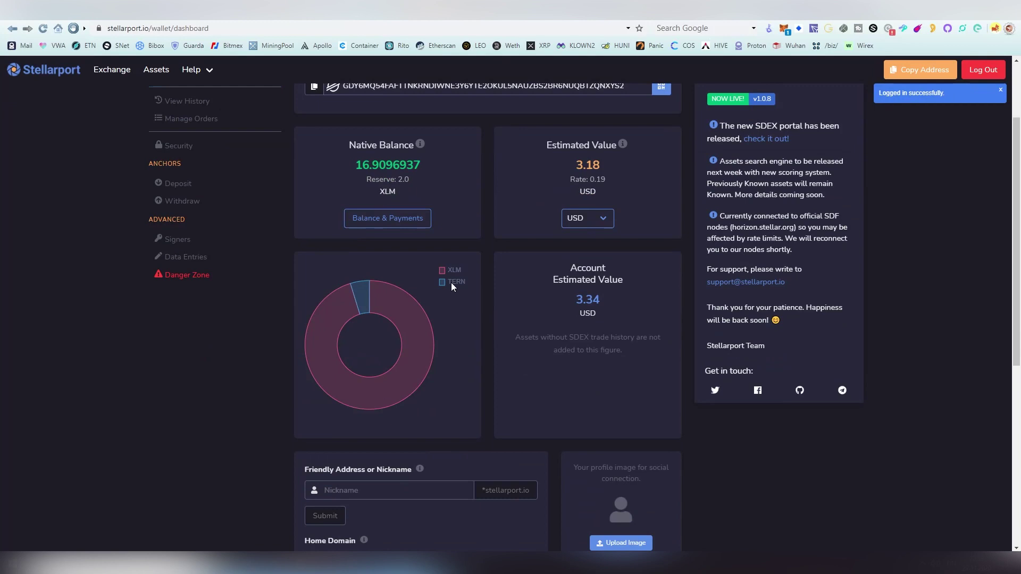
mouse_move(364, 296)
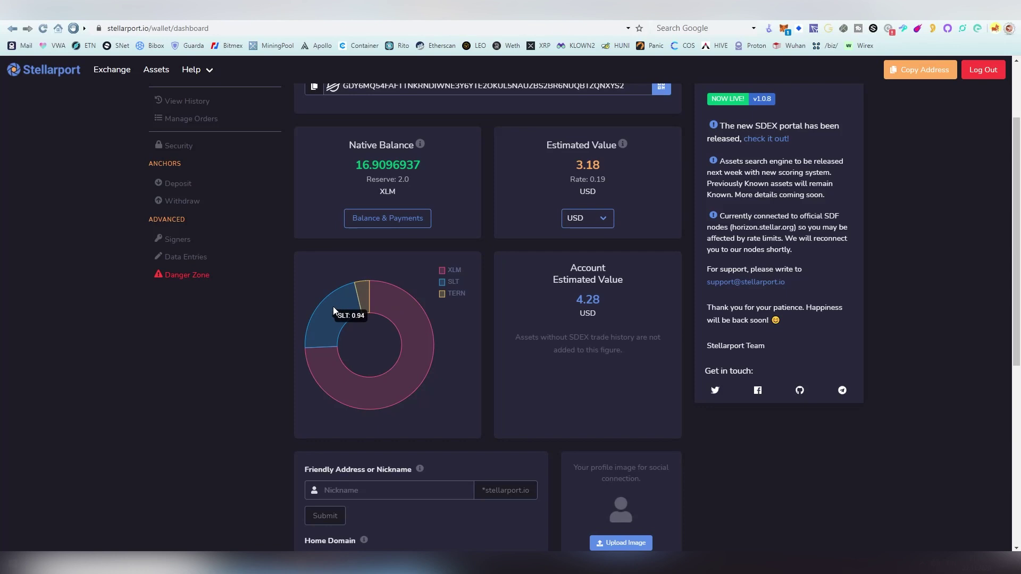
Examine the dashboard's nickname section and the Reserve Breakdown, reading the explanations of its categories and the total
scroll(333, 306, down, 3)
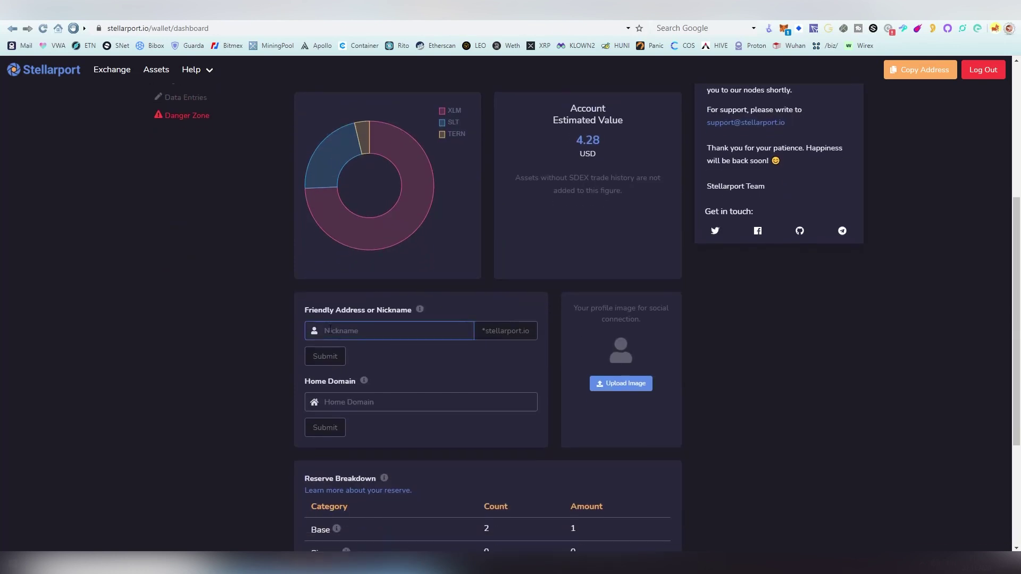
mouse_move(425, 313)
scroll(514, 389, down, 3)
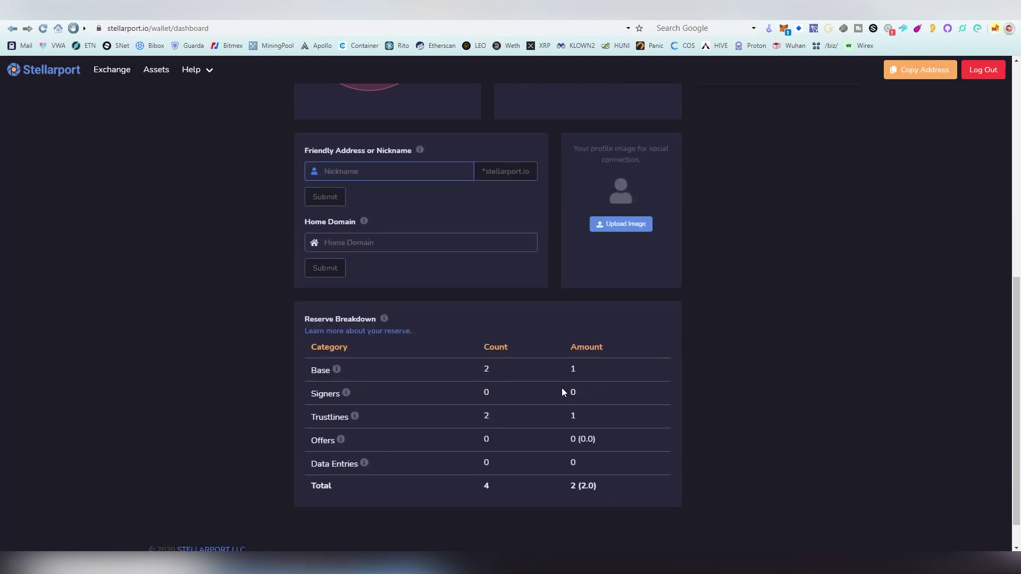
mouse_move(333, 371)
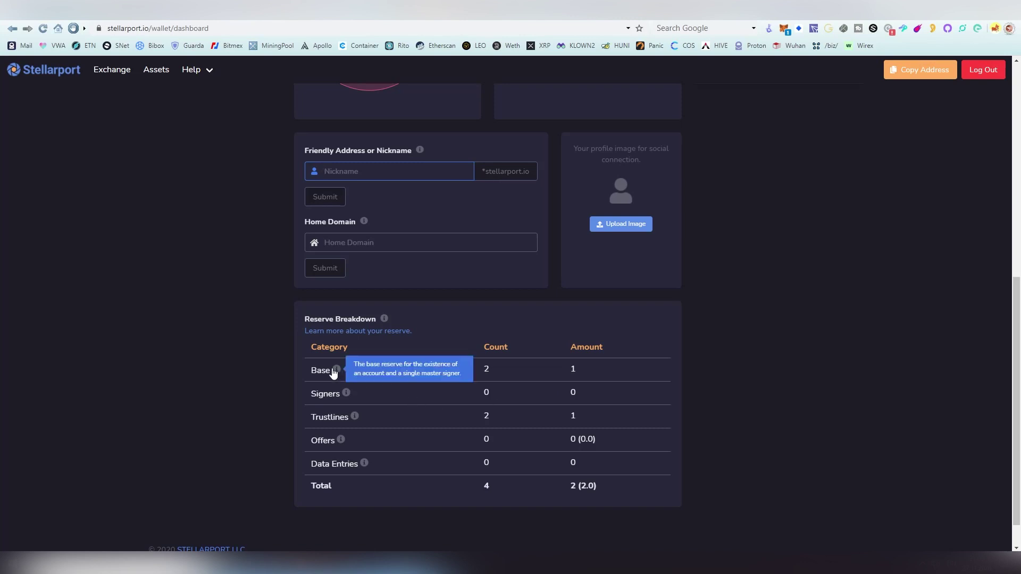
click(488, 376)
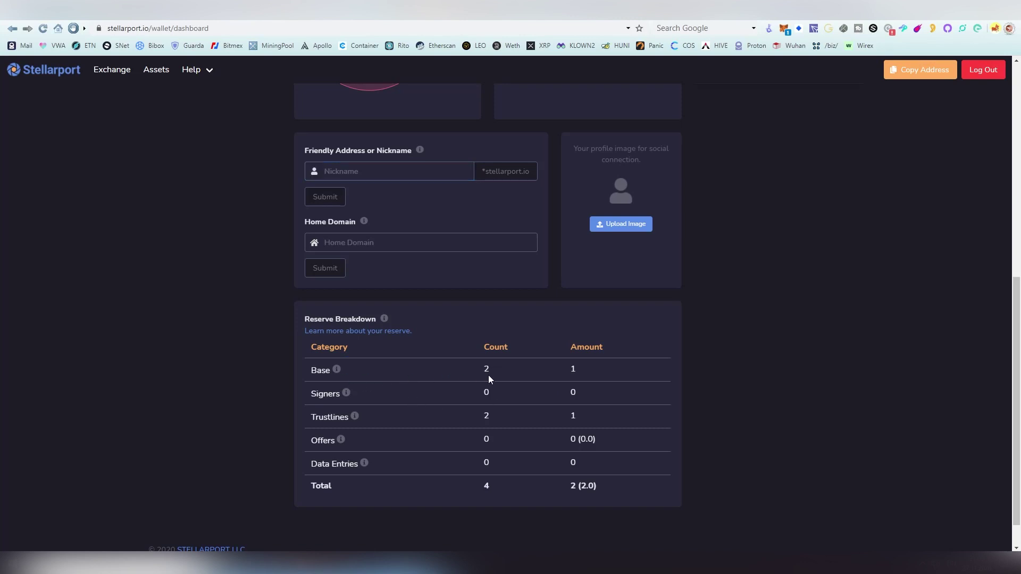
click(520, 374)
mouse_move(346, 393)
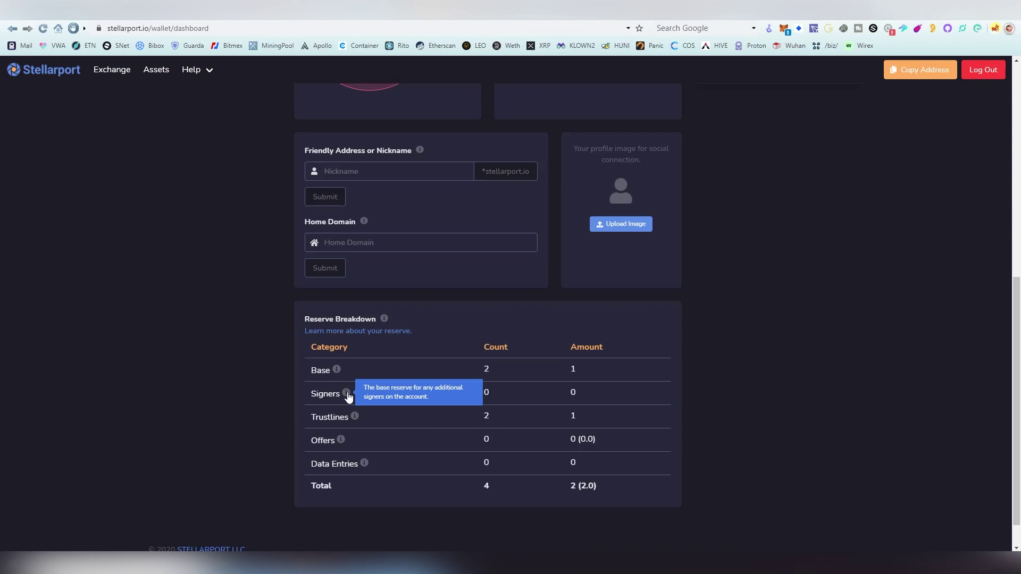
mouse_move(358, 420)
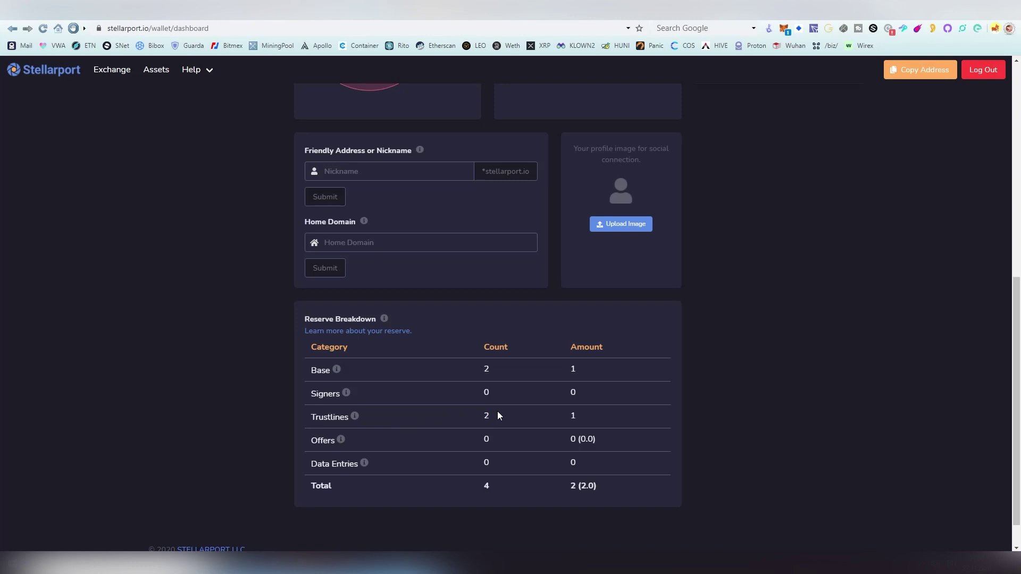
mouse_move(339, 447)
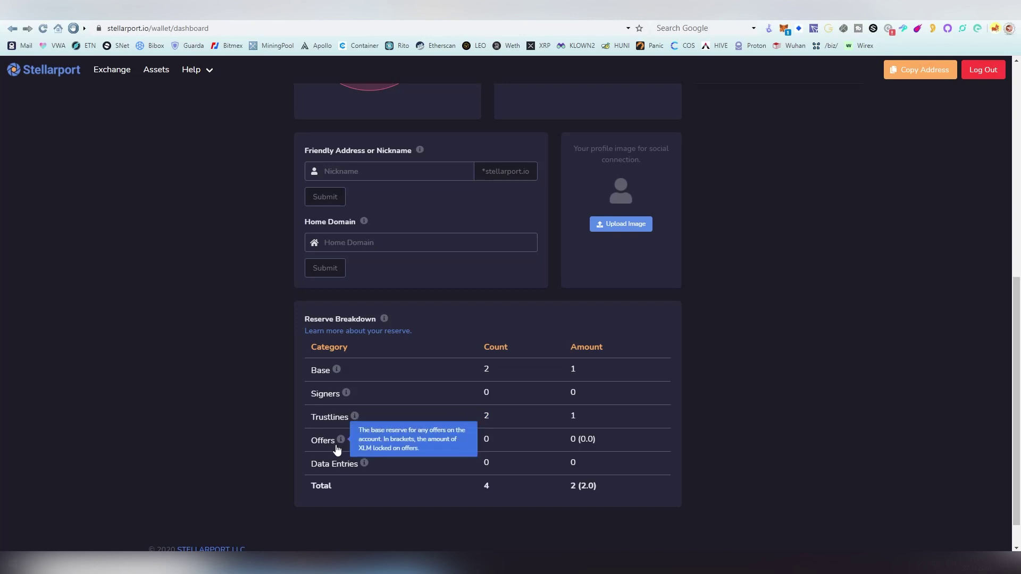
mouse_move(364, 464)
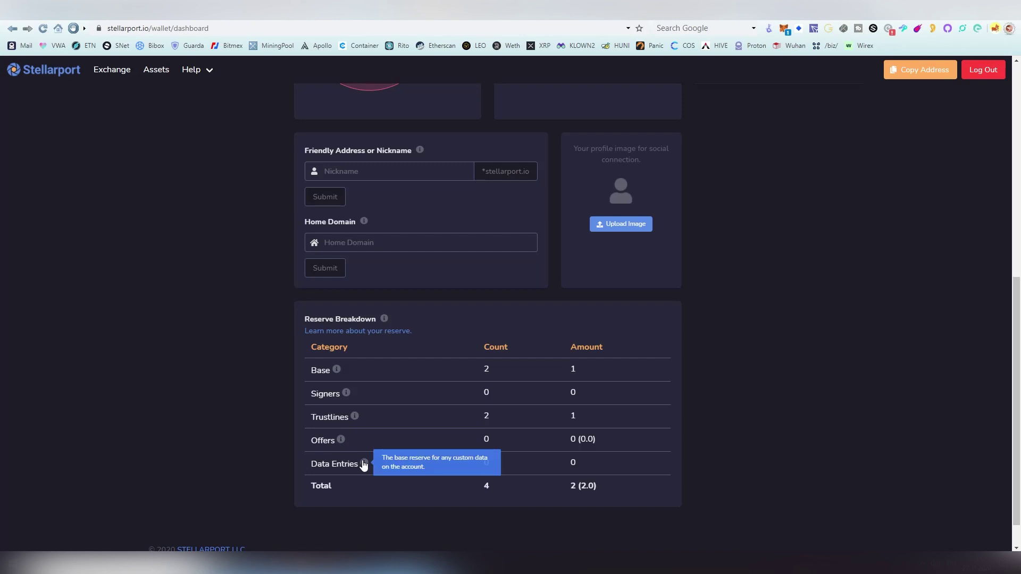
drag(488, 489, 618, 494)
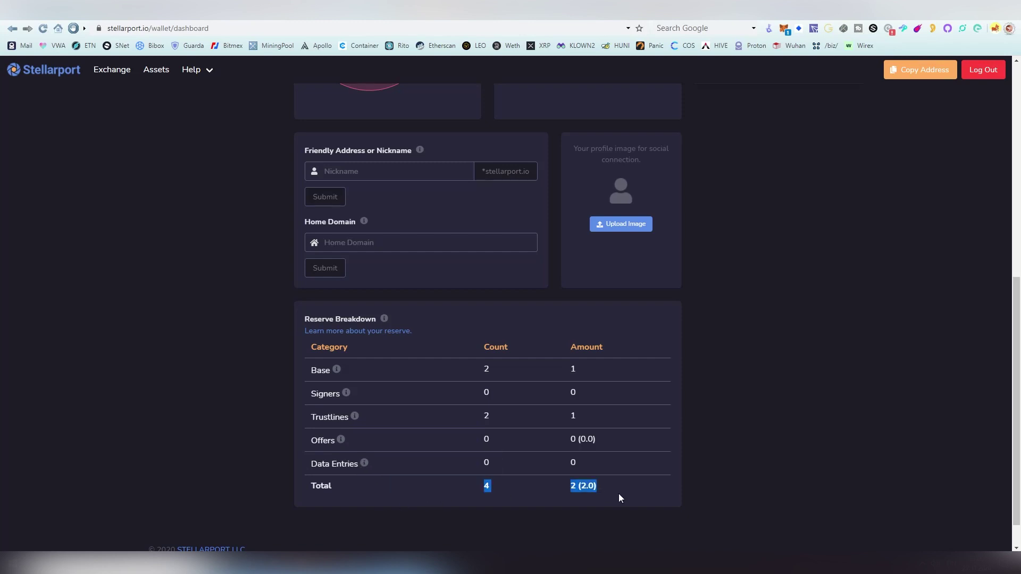
click(617, 494)
scroll(625, 478, up, 7)
scroll(625, 474, up, 1)
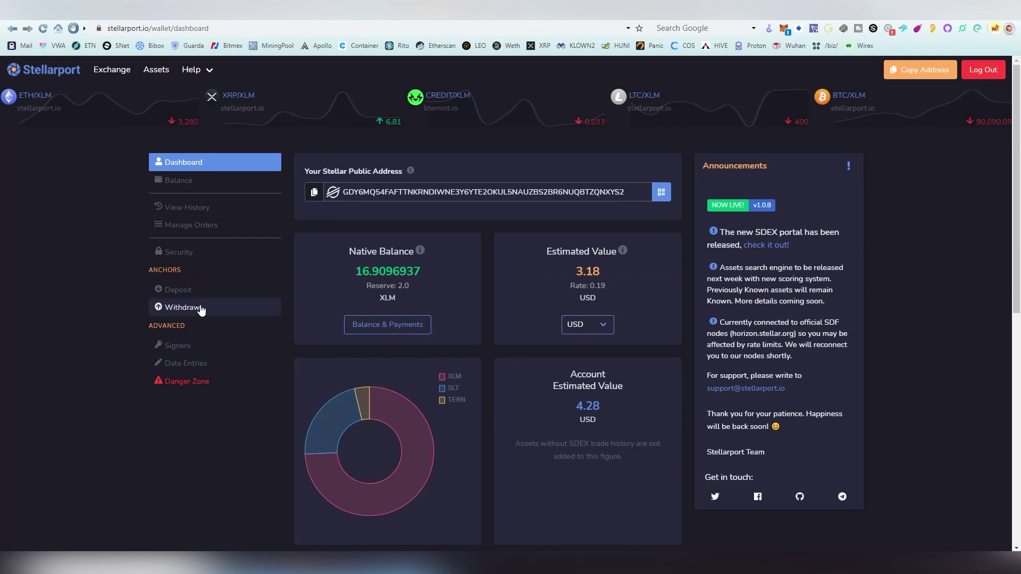
View the withdrawals page and go from it to the Balance and Payments page
click(225, 307)
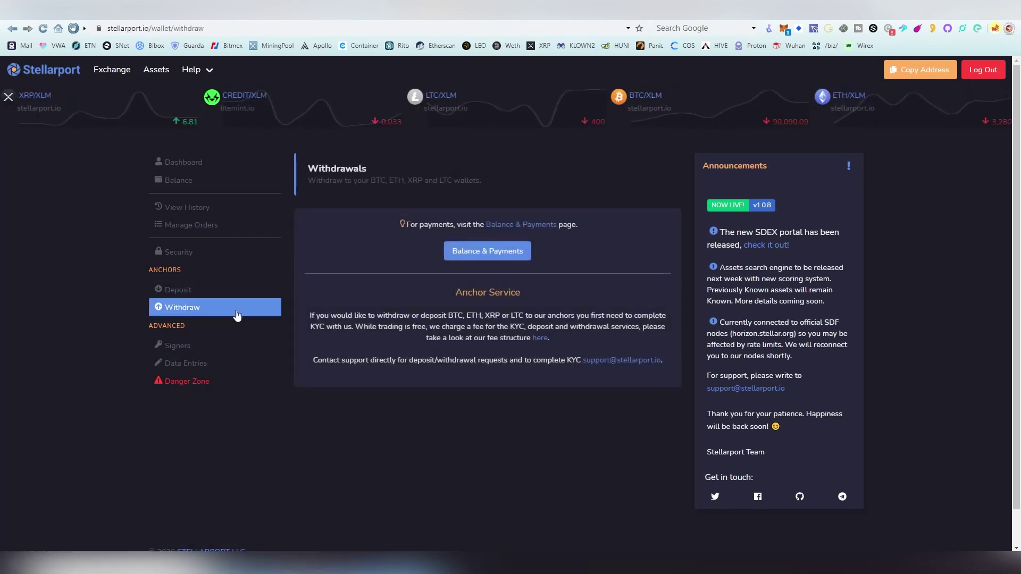
click(473, 265)
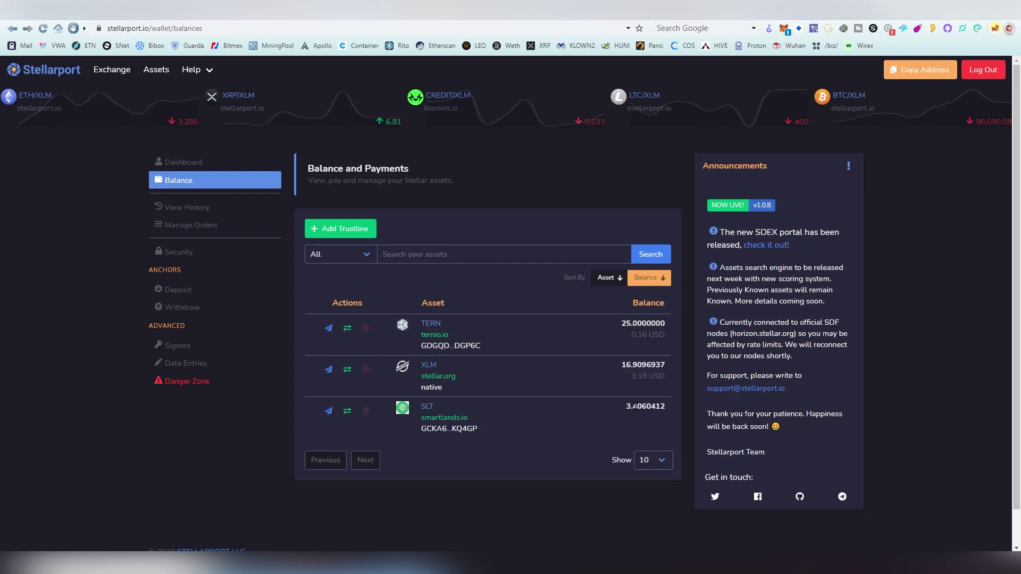
Try to add a trustline for SLT from its asset page, and return to the wallet balances
click(428, 407)
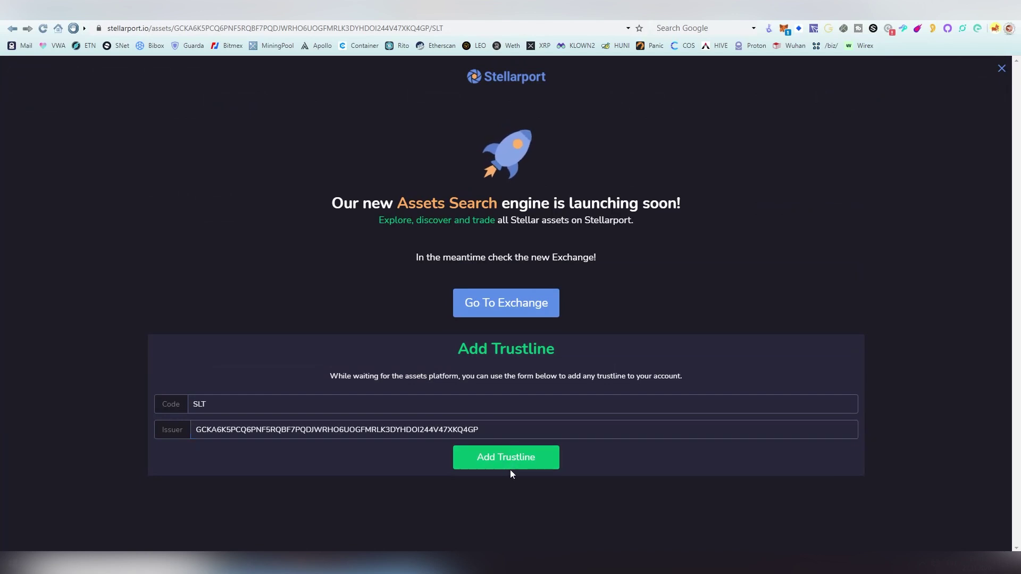
click(480, 462)
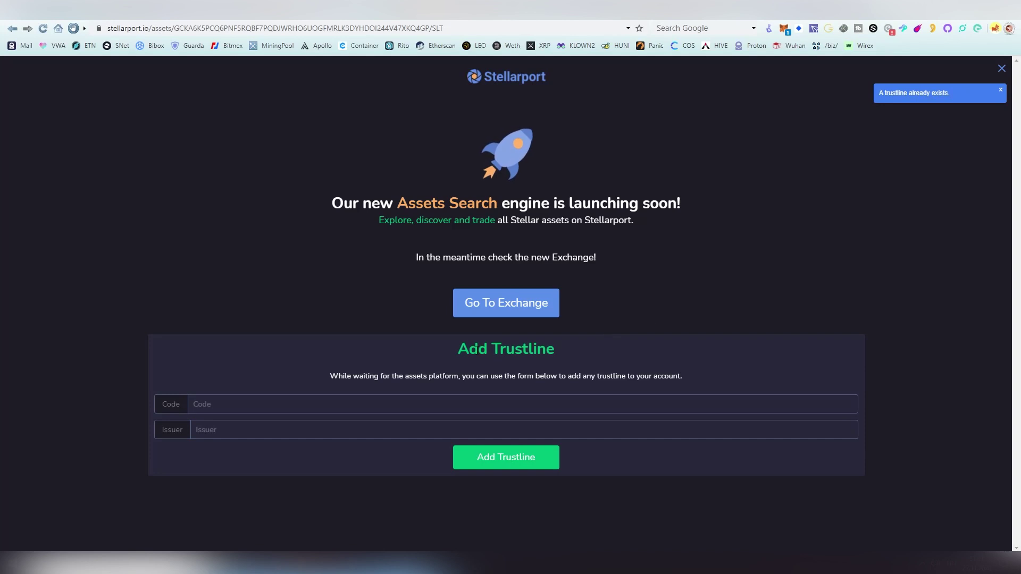
click(12, 30)
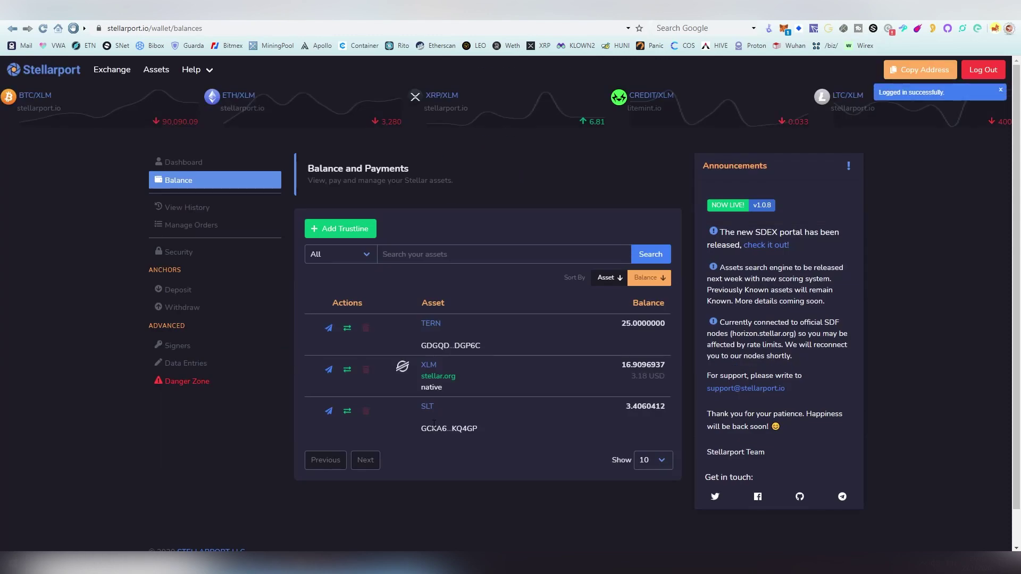
Fill in an SLT payment for the full available 3.4060412, with the public key copied from Freighter as destination
click(329, 411)
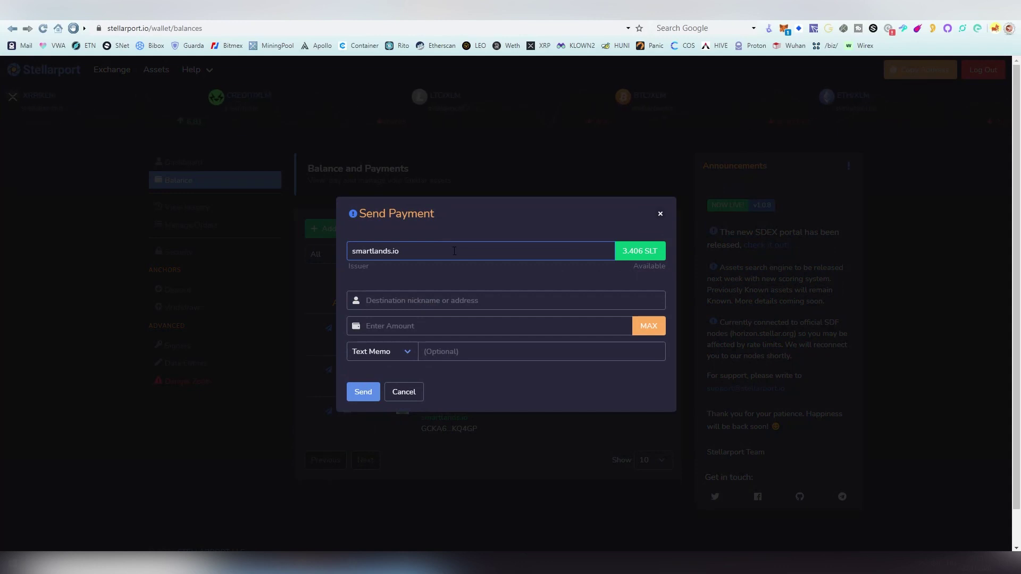
click(625, 255)
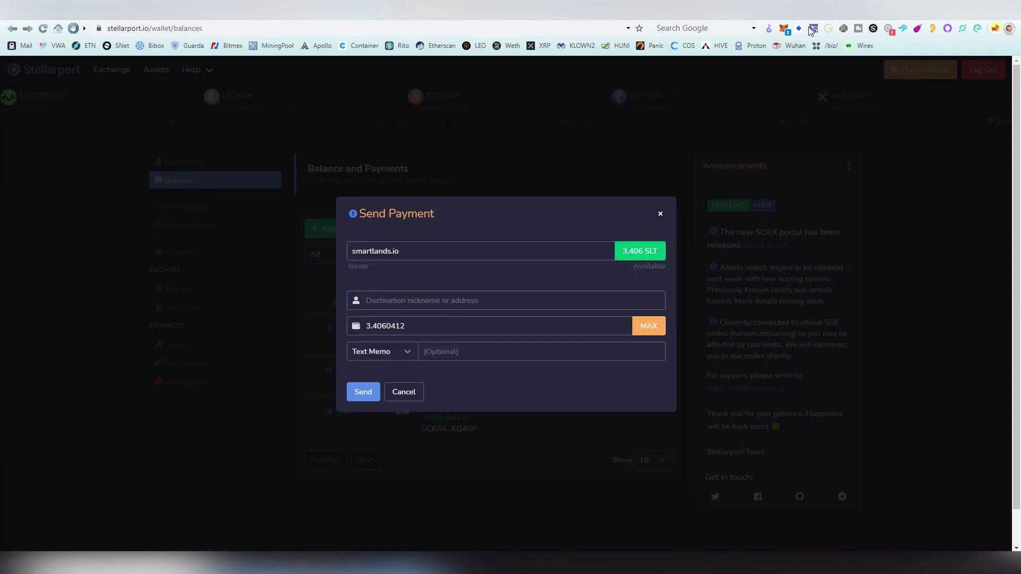
click(771, 29)
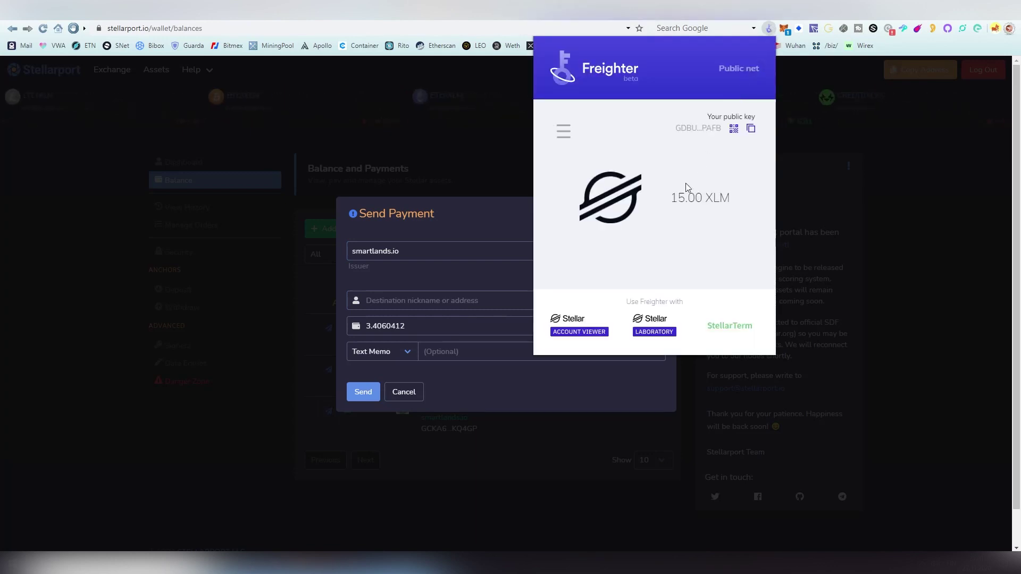
click(750, 128)
click(513, 301)
key(ctrl+v)
Try to confirm the SLT payment with Secret Key as the signing method, and close the signing dialog without signing
click(360, 392)
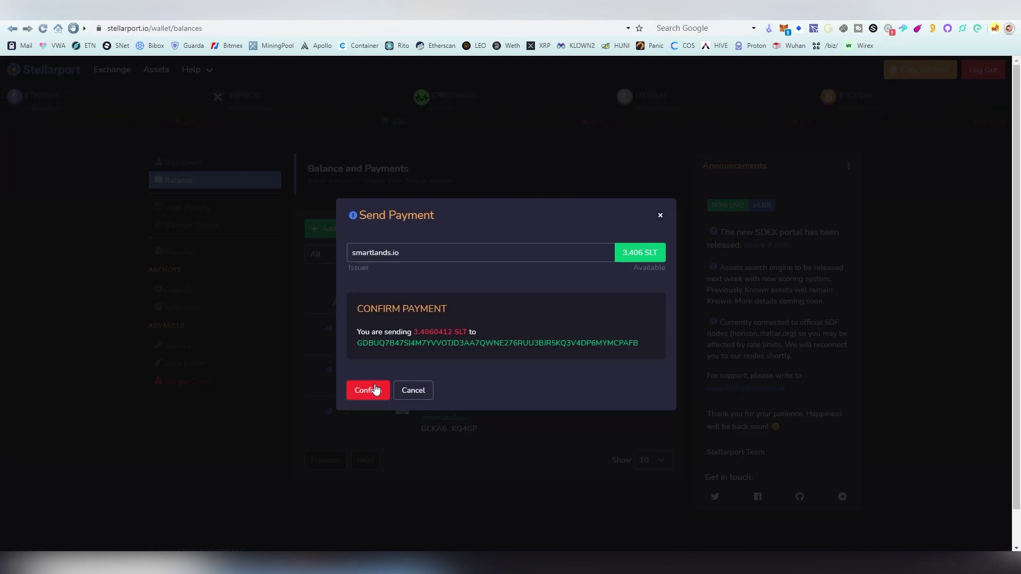
click(376, 390)
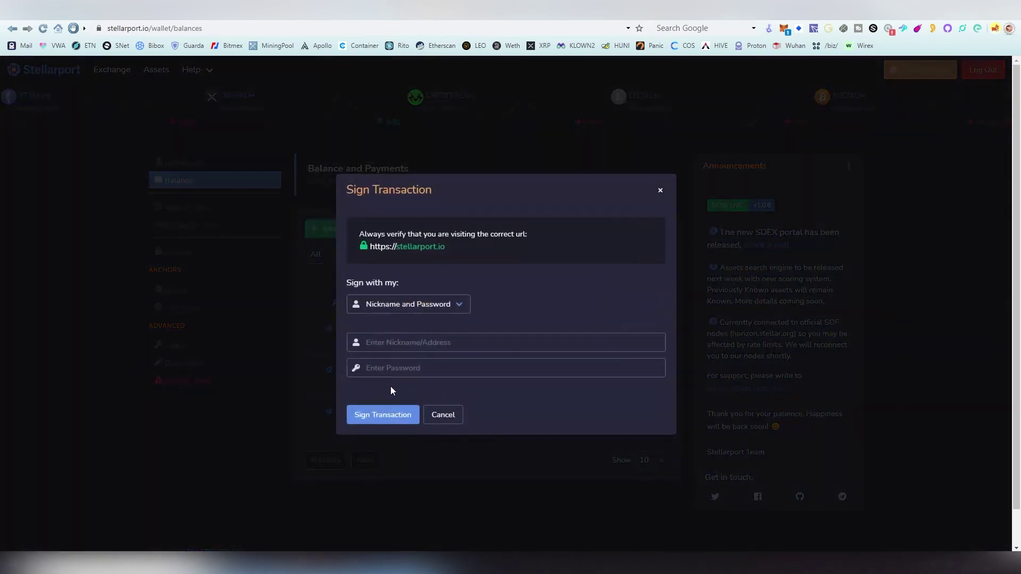
click(424, 308)
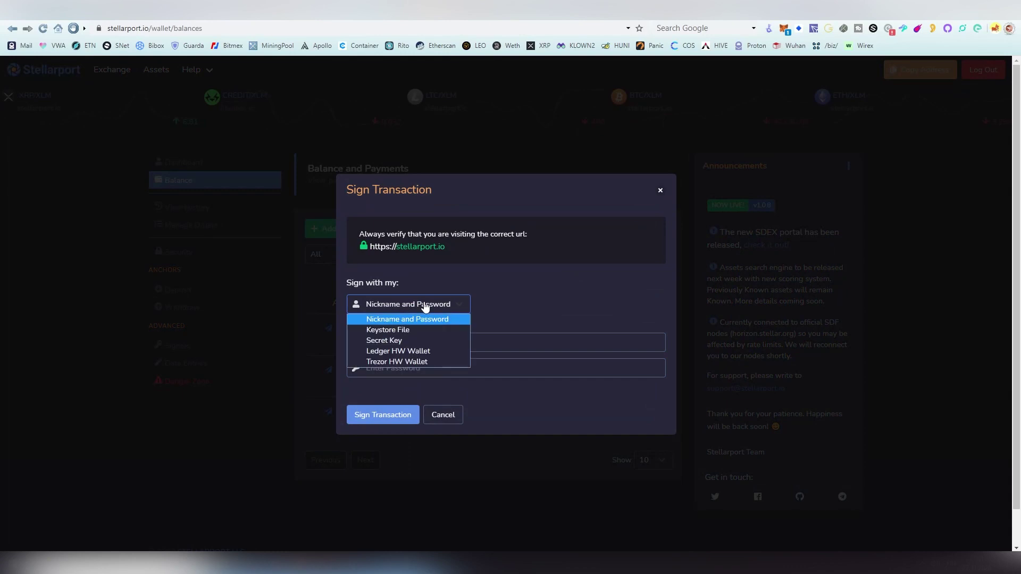
click(433, 339)
click(431, 363)
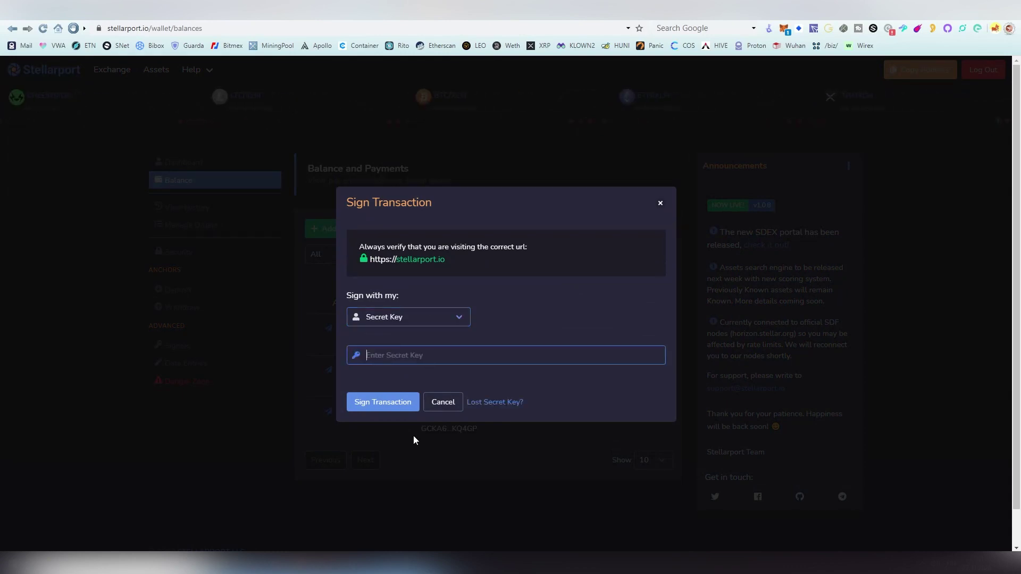
click(658, 200)
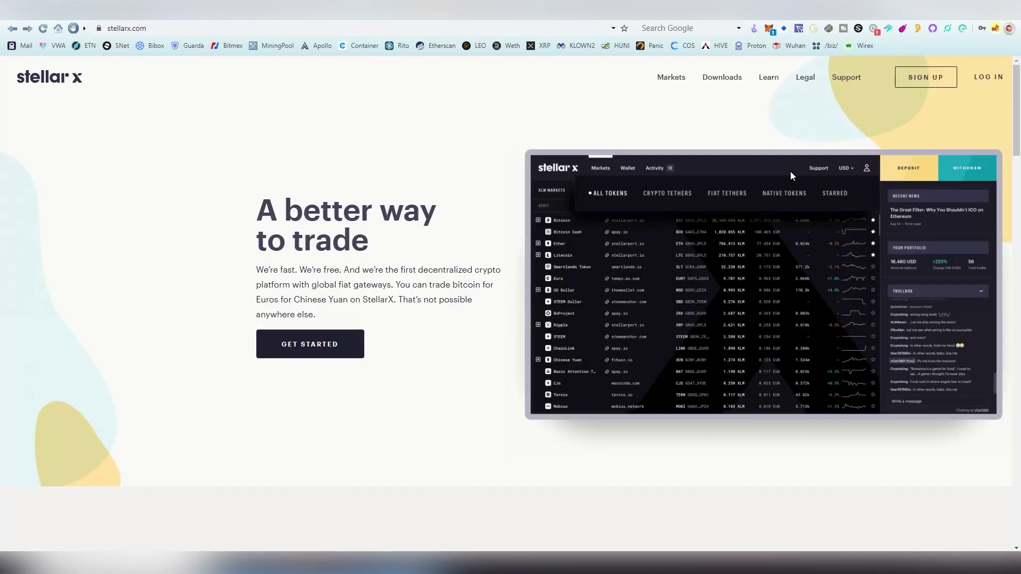
Log in to StellarX with the prefilled credentials and copy the account's Stellar address from the lumens deposit page
click(986, 80)
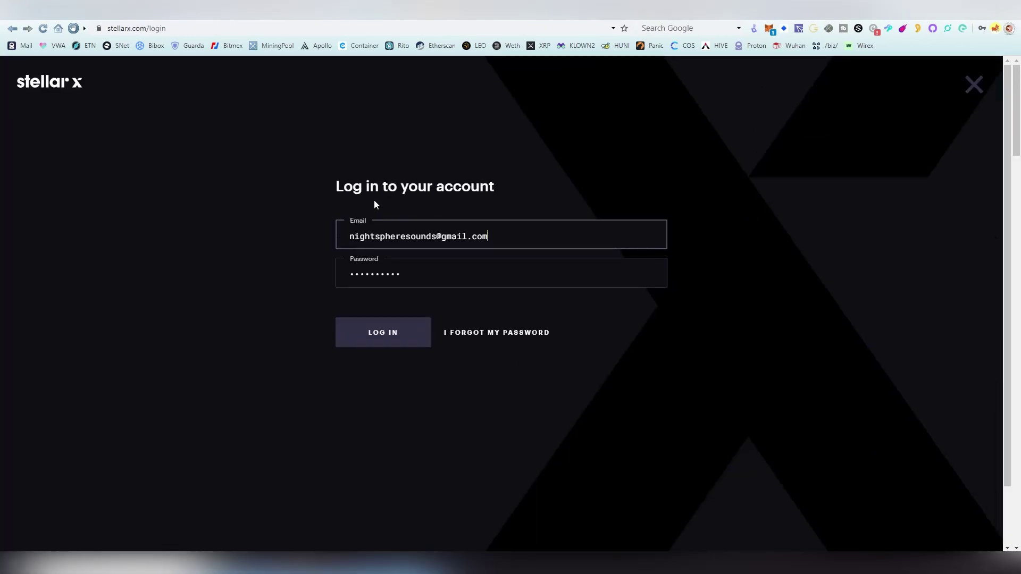
click(363, 334)
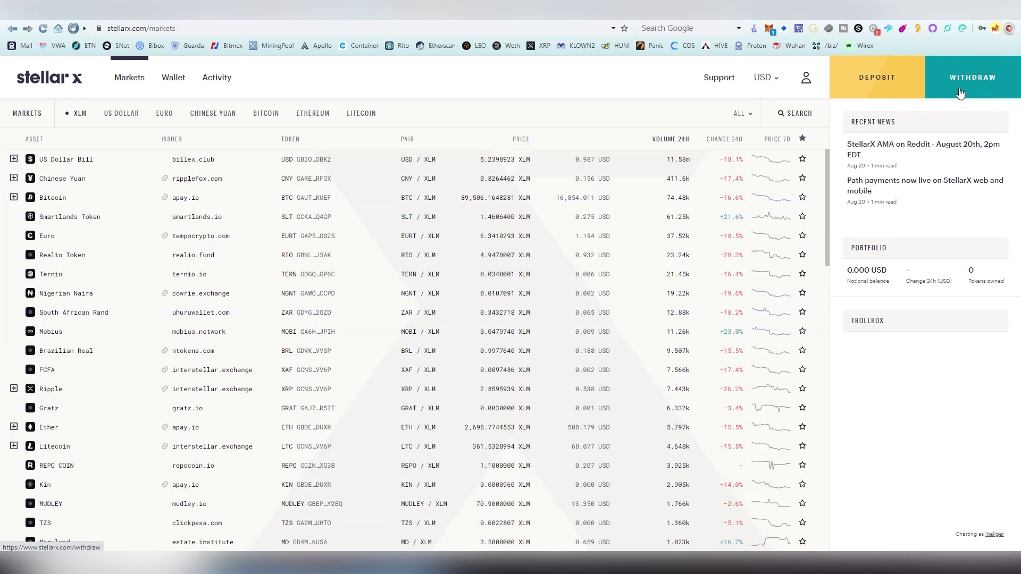
click(904, 92)
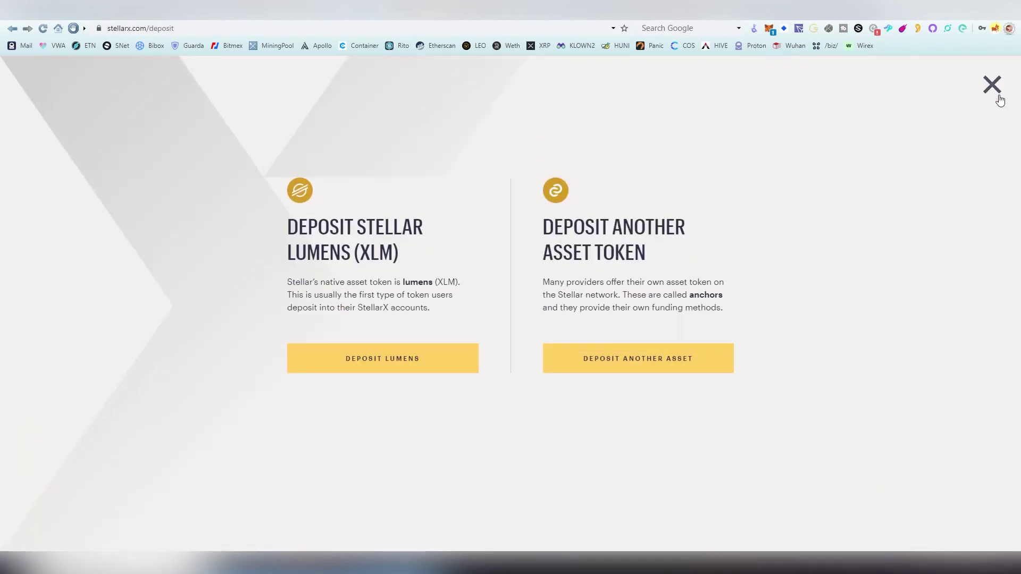
click(353, 362)
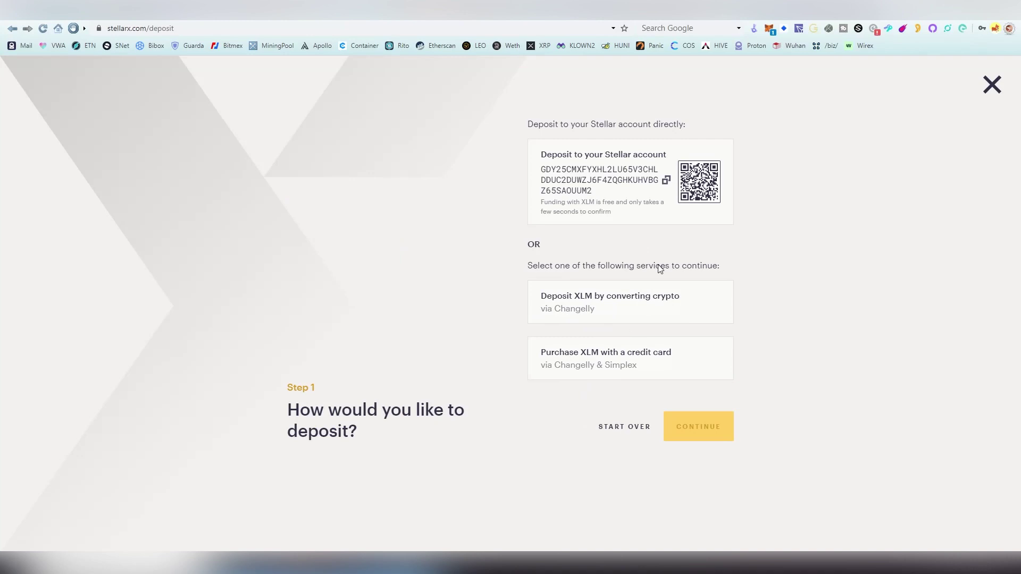
click(666, 181)
Switch to Exodus and fill in a payment of 5 XLM to the copied StellarX deposit address
drag(0, 67, 459, 70)
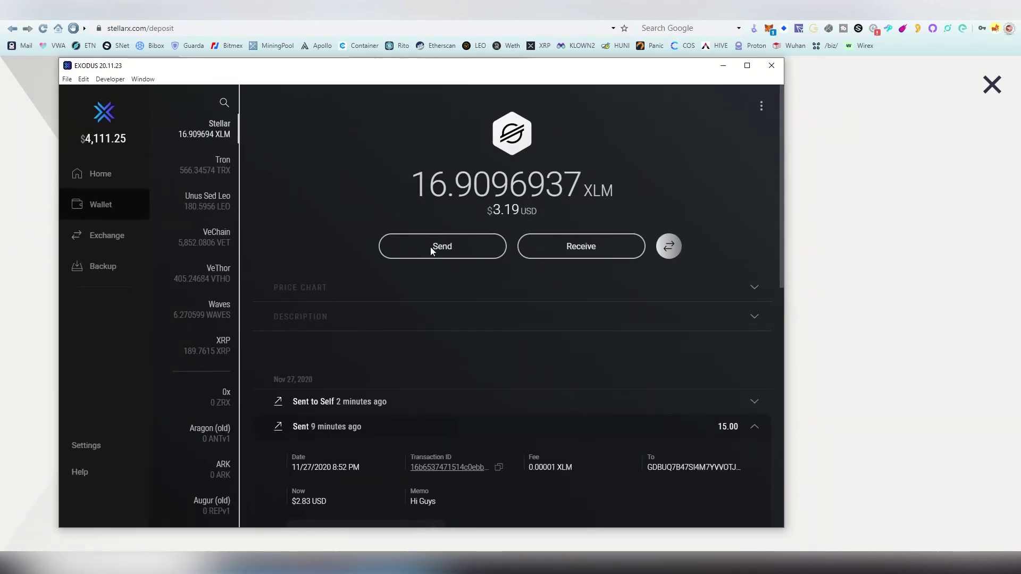
click(443, 256)
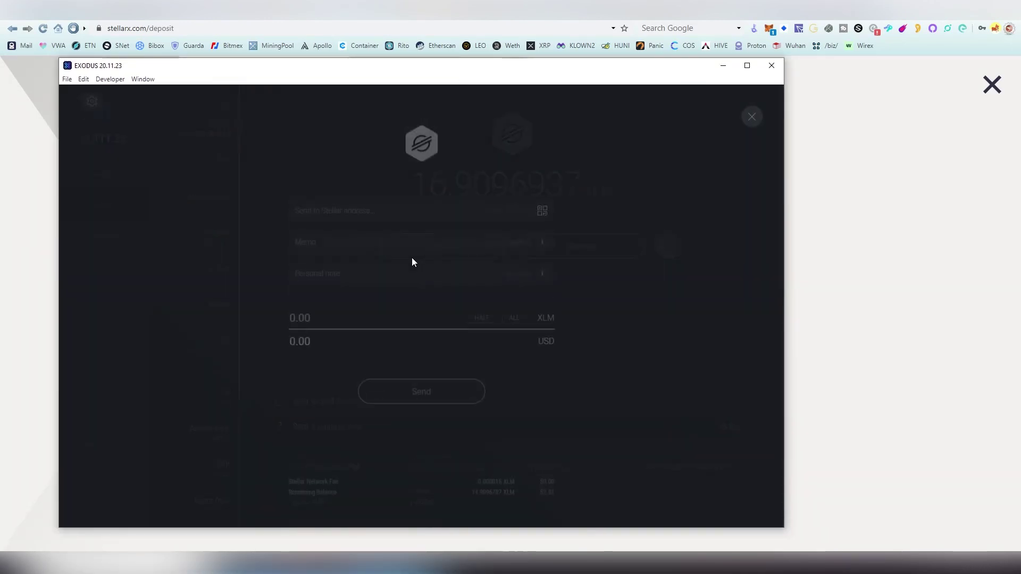
key(ctrl+v)
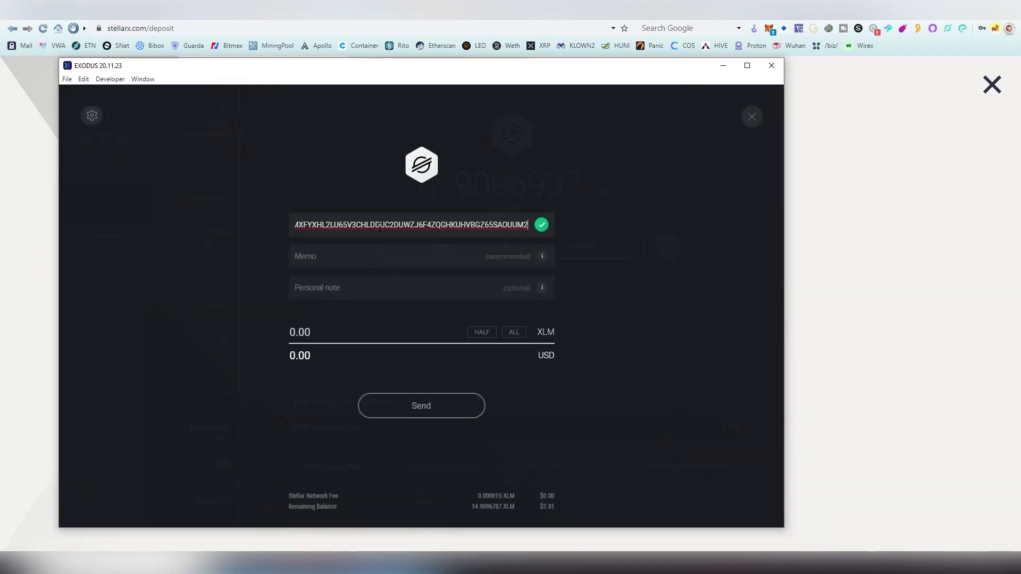
click(340, 332)
text(5)
Submit the 5 XLM payment, confirming that it is sent without a memo
click(399, 406)
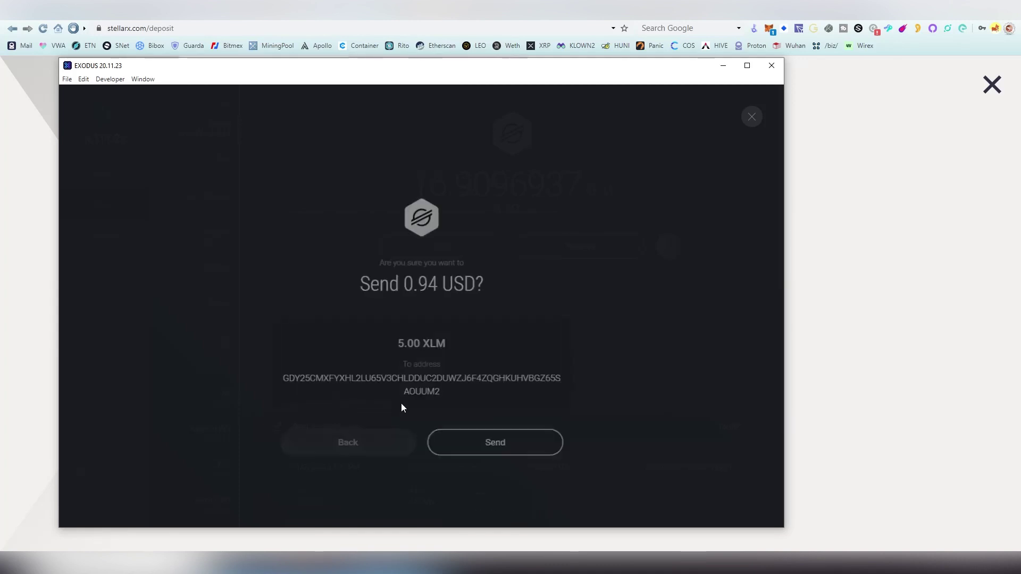
click(485, 452)
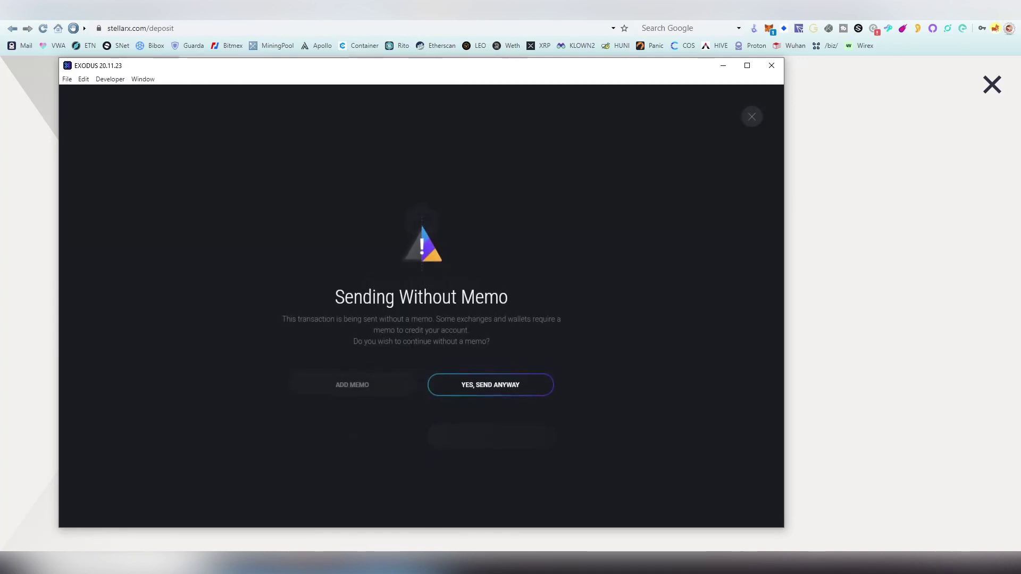
mouse_move(526, 67)
mouse_down()
mouse_move(0, 75)
mouse_move(212, 67)
mouse_move(478, 94)
mouse_move(546, 68)
mouse_up()
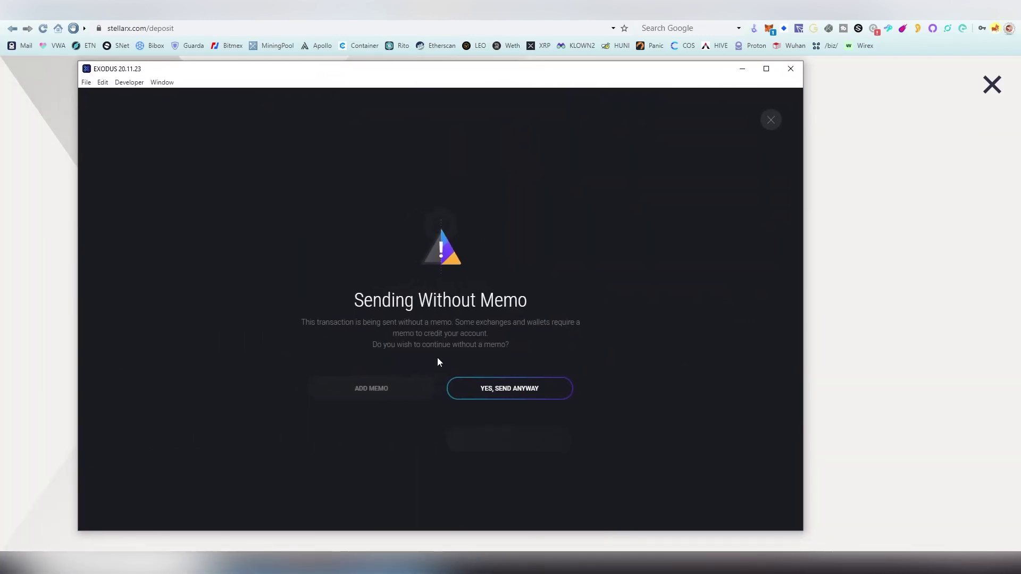
click(457, 387)
key(Return)
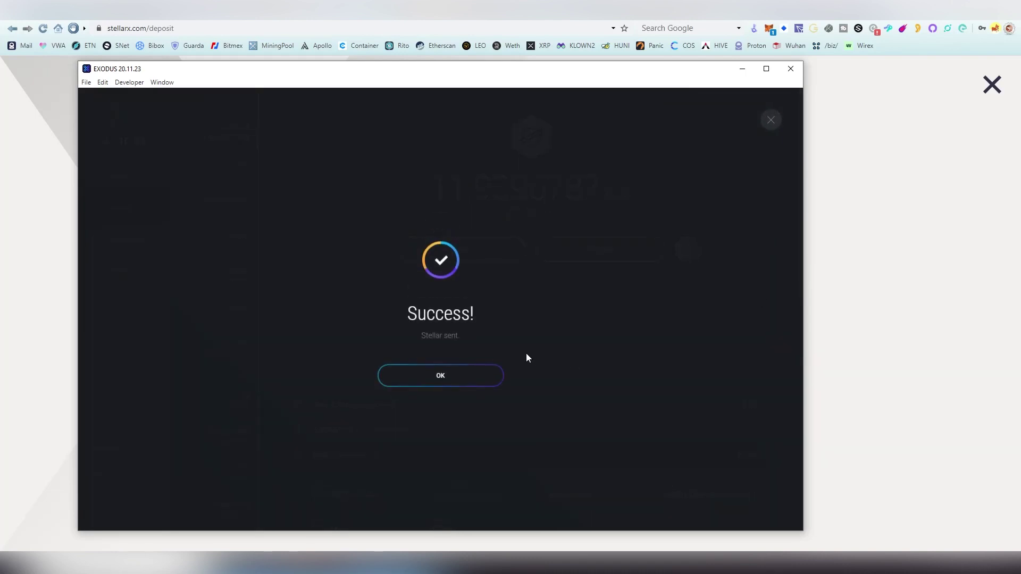
Return from the deposit page to StellarX and review the wallet dashboard, the balances and the explanation of the network reserve
click(862, 165)
click(991, 85)
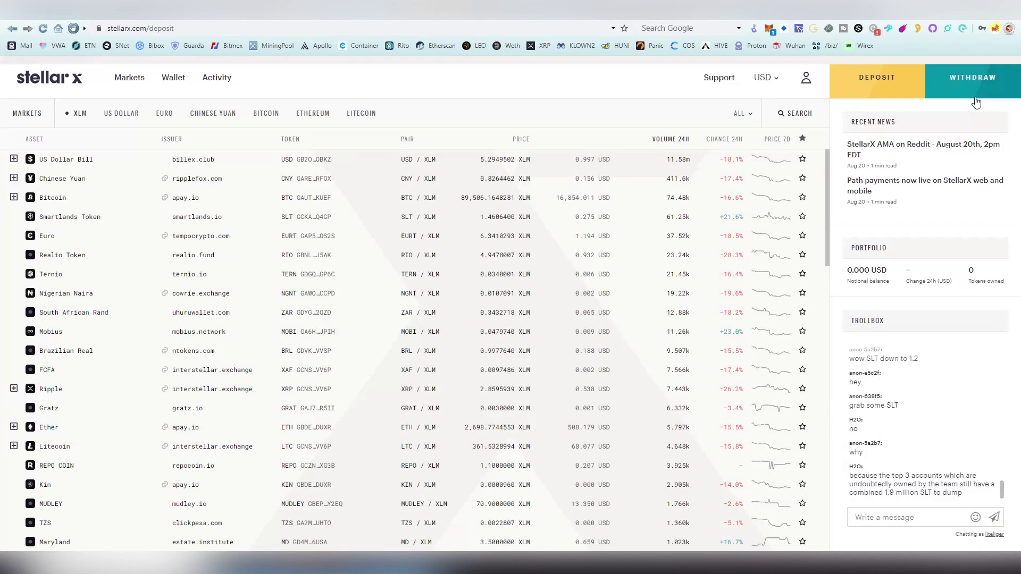
click(174, 77)
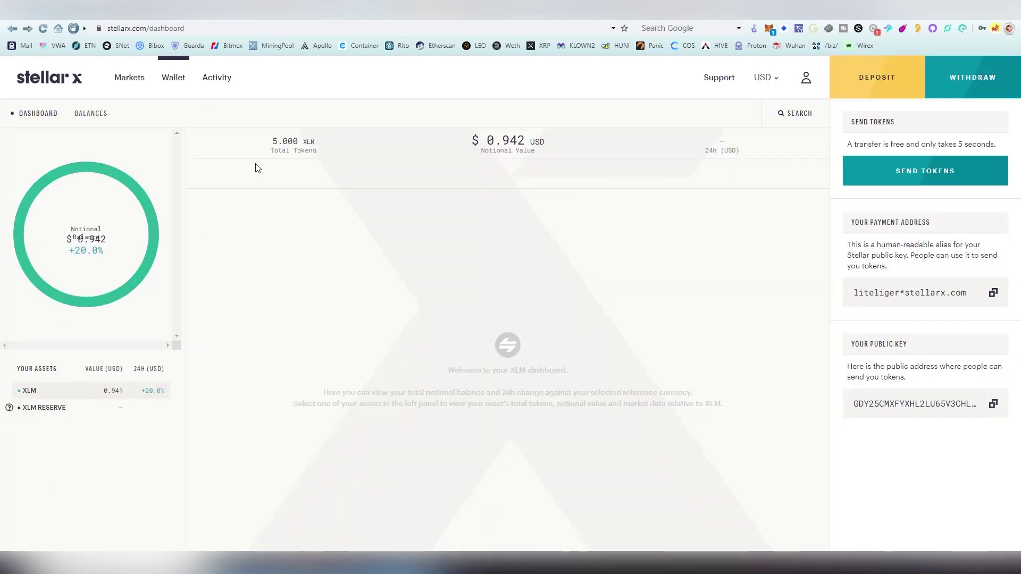
mouse_move(161, 248)
click(90, 113)
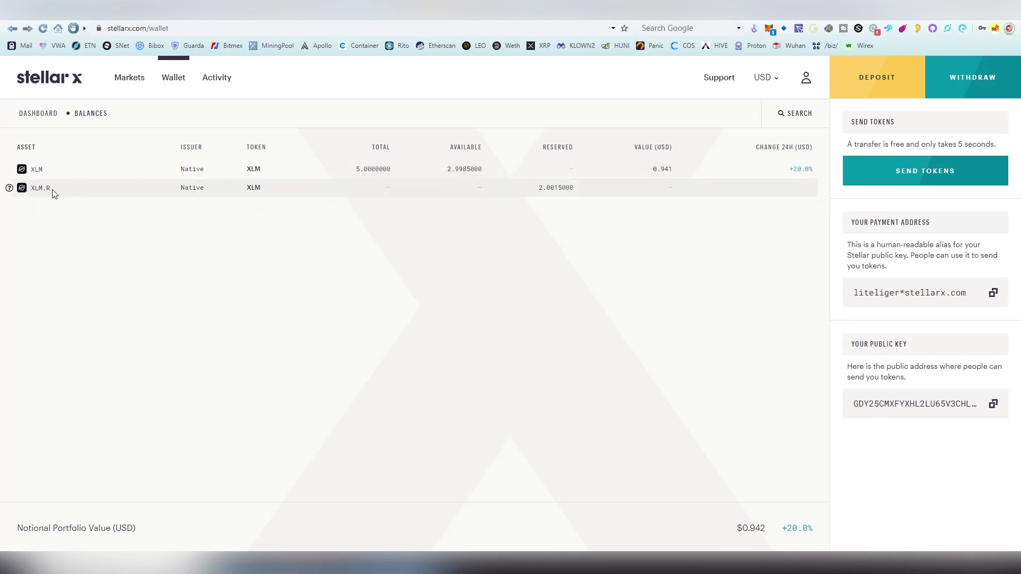
click(9, 189)
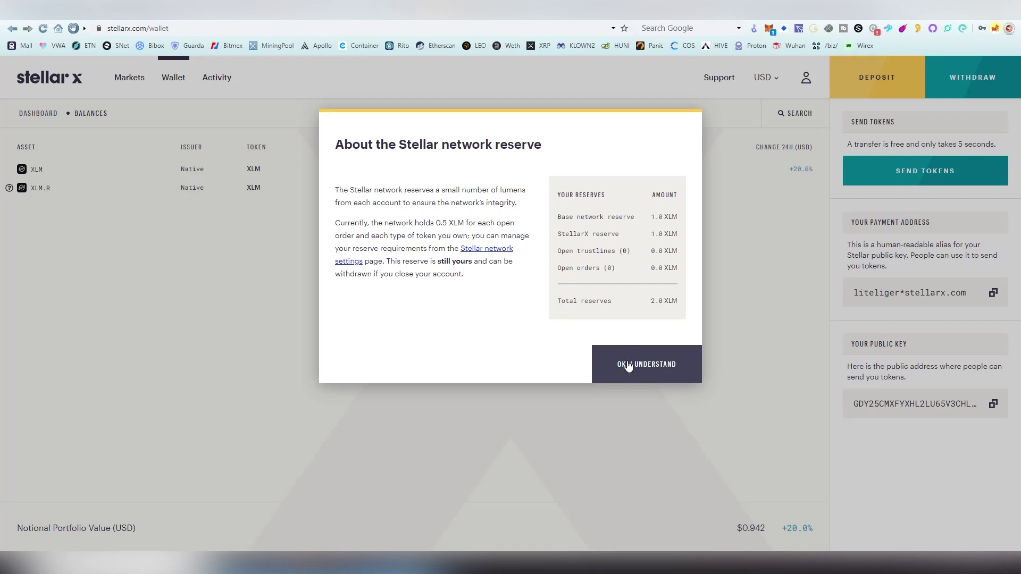
click(655, 365)
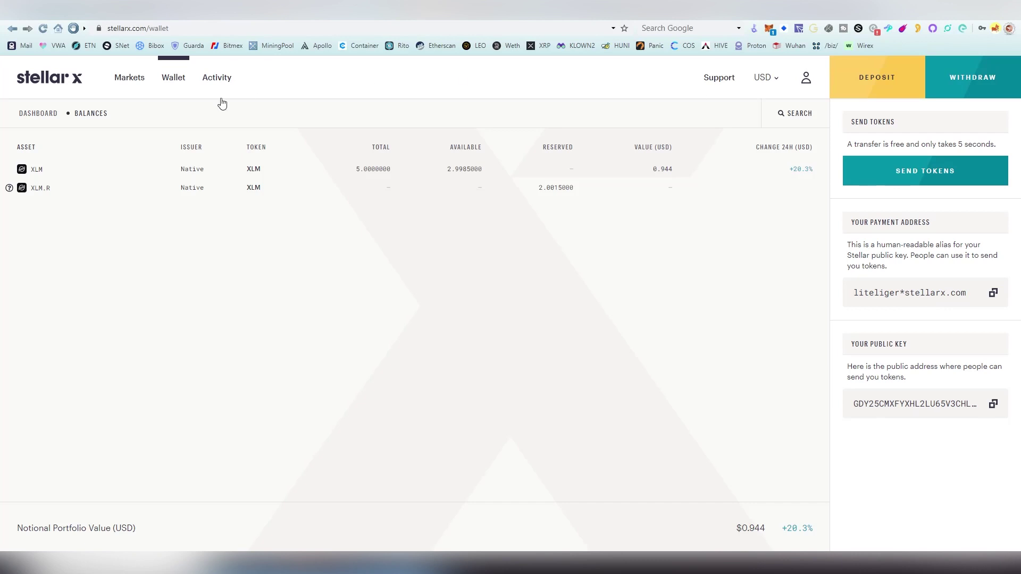
Buy the maximum quantity of the billex.club US Dollar Bill with XLM at the offered unit price of 5.309643 XLM
click(130, 81)
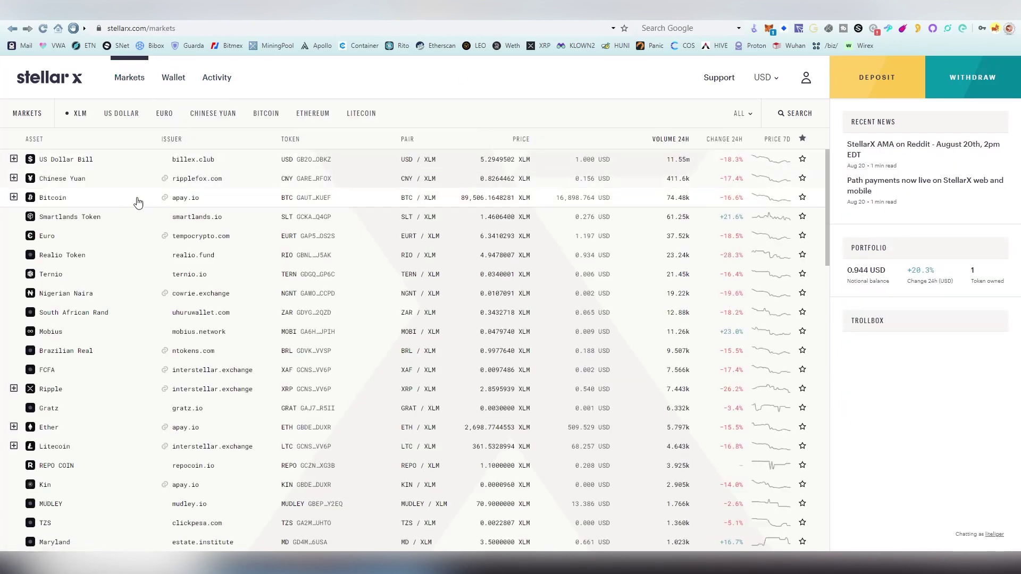
click(105, 163)
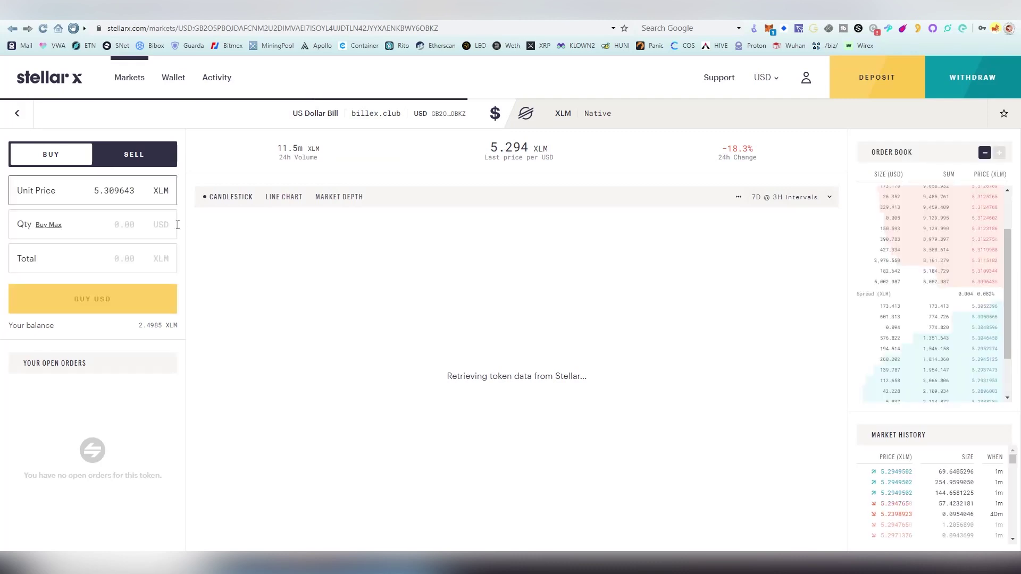
click(49, 225)
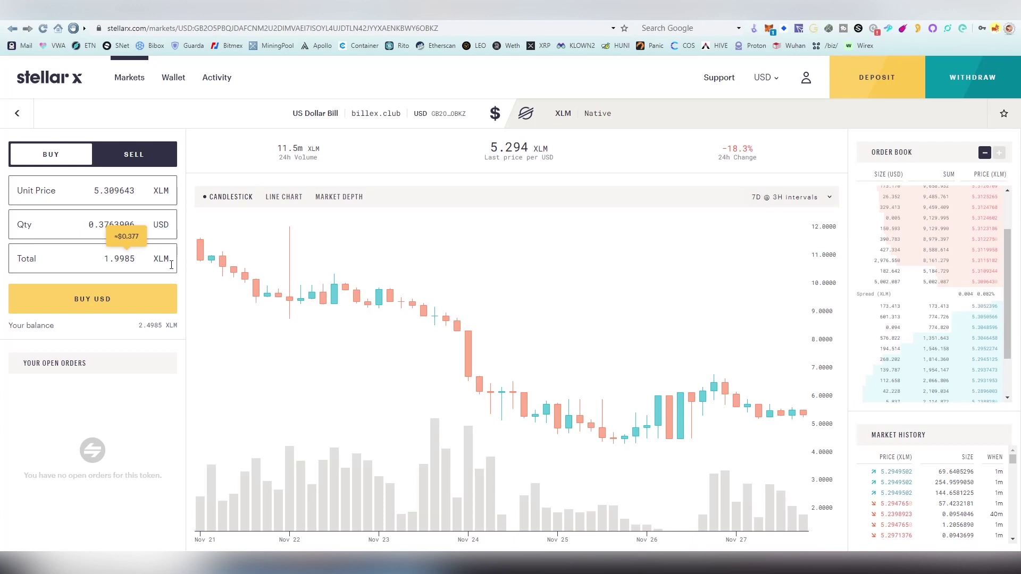
click(160, 313)
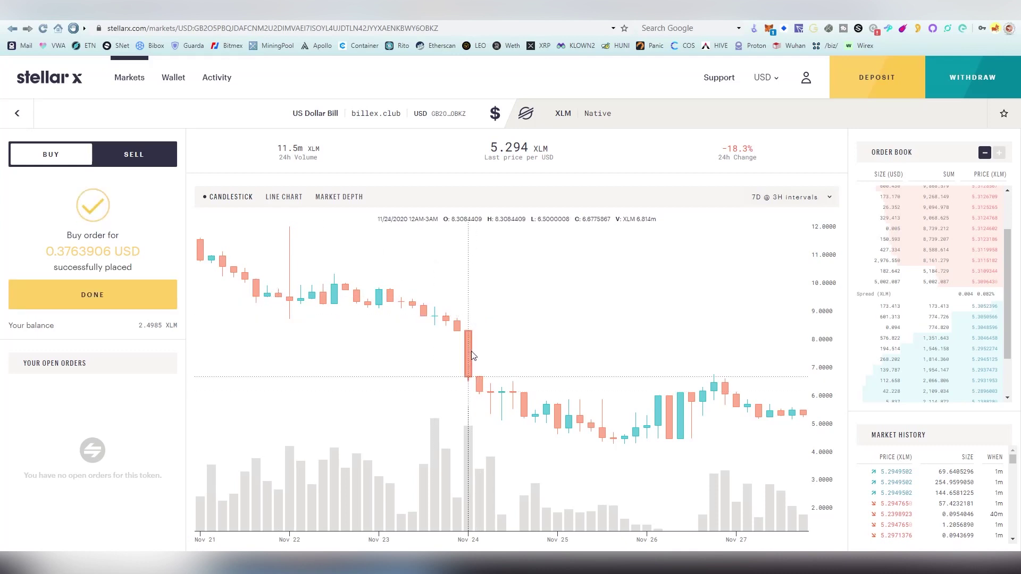
click(145, 293)
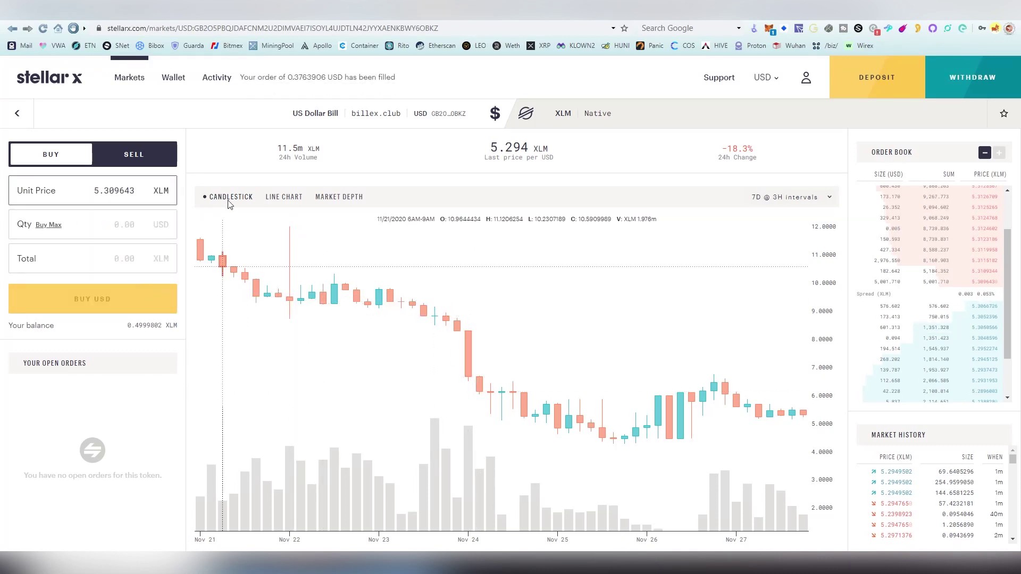
Check the wallet balances and start a withdrawal of tokens to another Stellar address
click(181, 83)
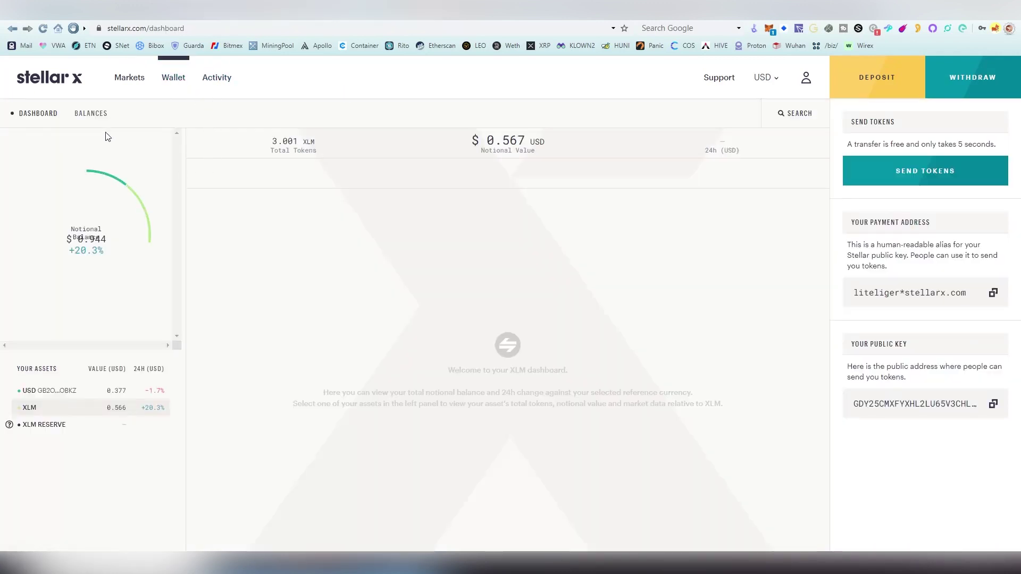
click(91, 114)
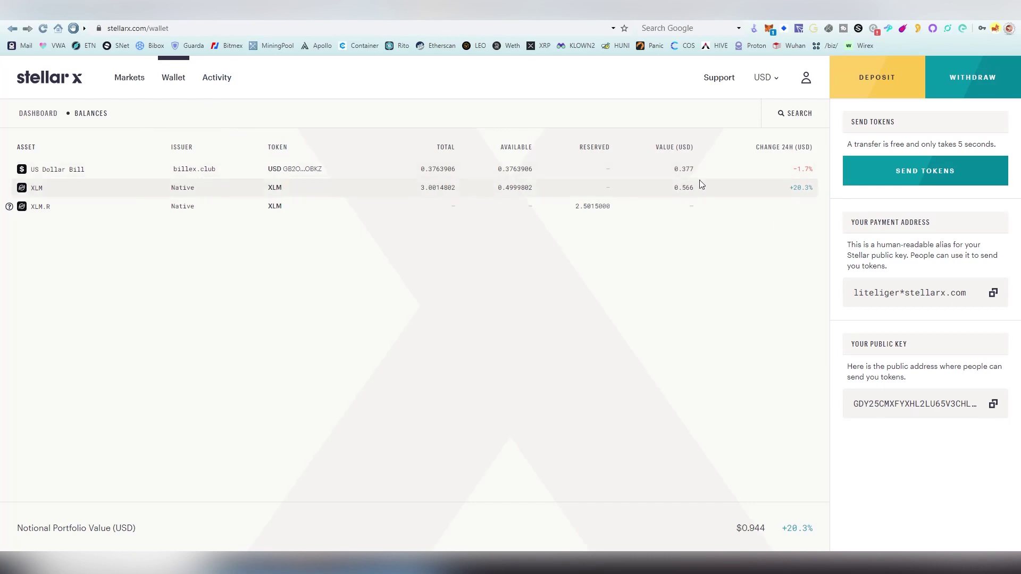
click(962, 81)
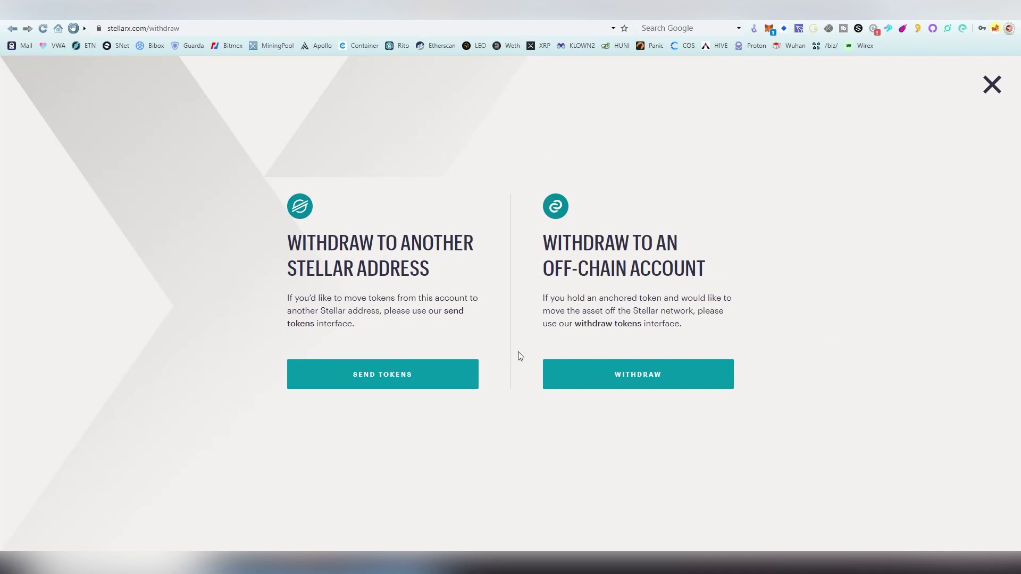
click(422, 376)
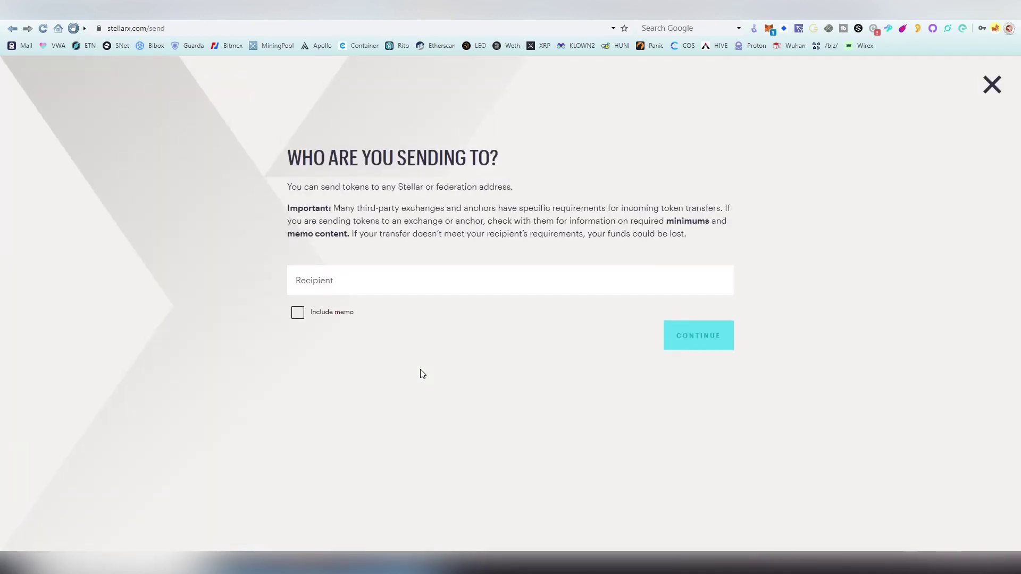
Copy the Stellar receiving address from Exodus, enter it as the recipient in StellarX, and continue to the token selection
click(379, 563)
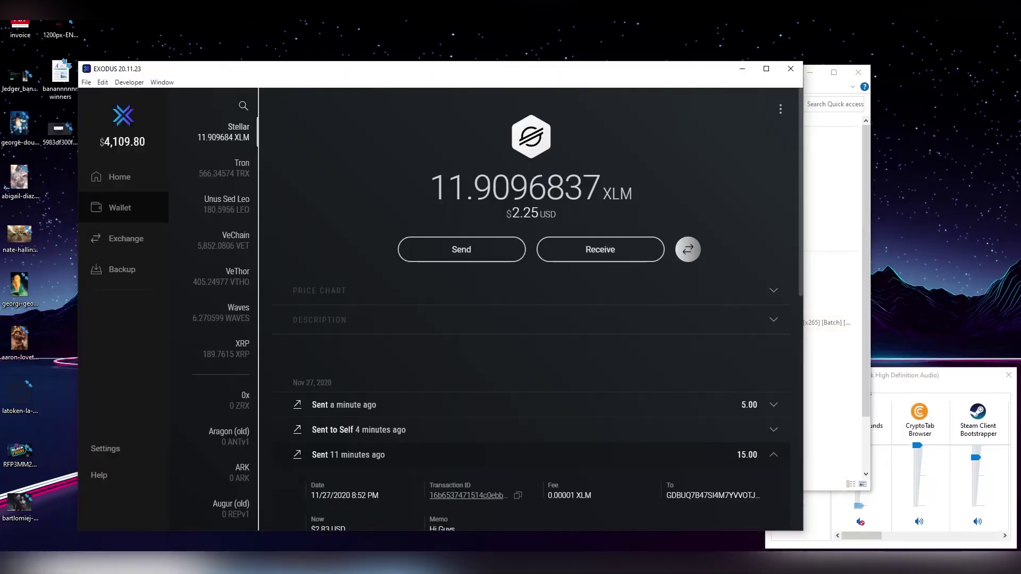
click(353, 564)
click(379, 564)
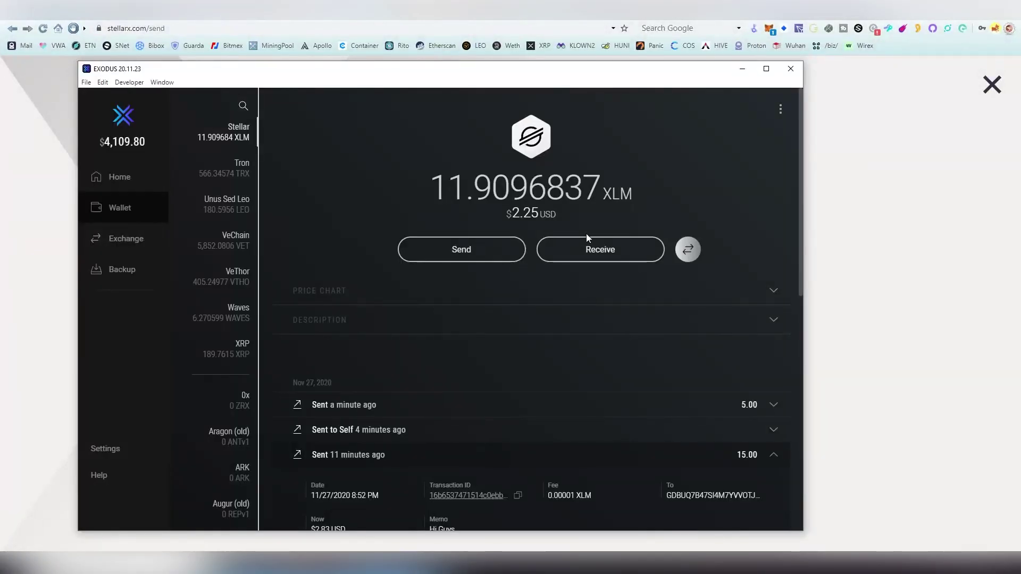
click(587, 241)
click(467, 267)
click(939, 311)
click(478, 274)
key(ctrl+v)
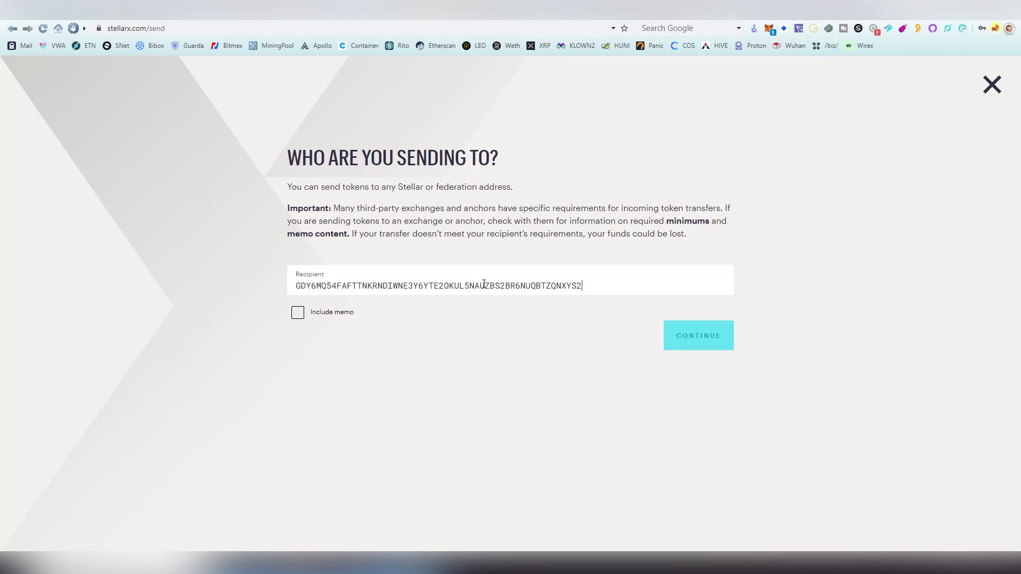
click(697, 342)
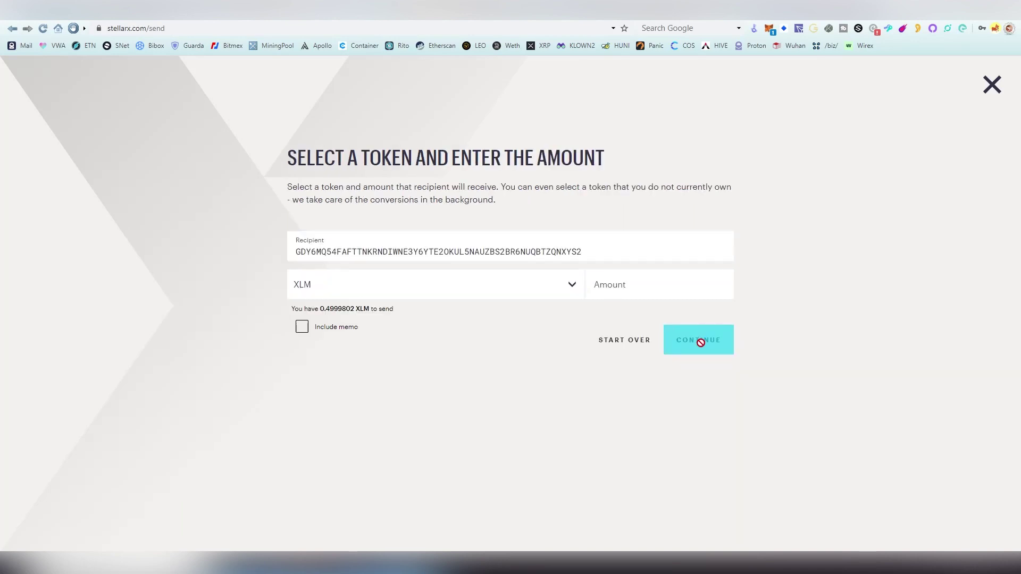
Choose XLM as the token to send, set the amount to 0.49, and continue to the transaction confirmation
click(569, 286)
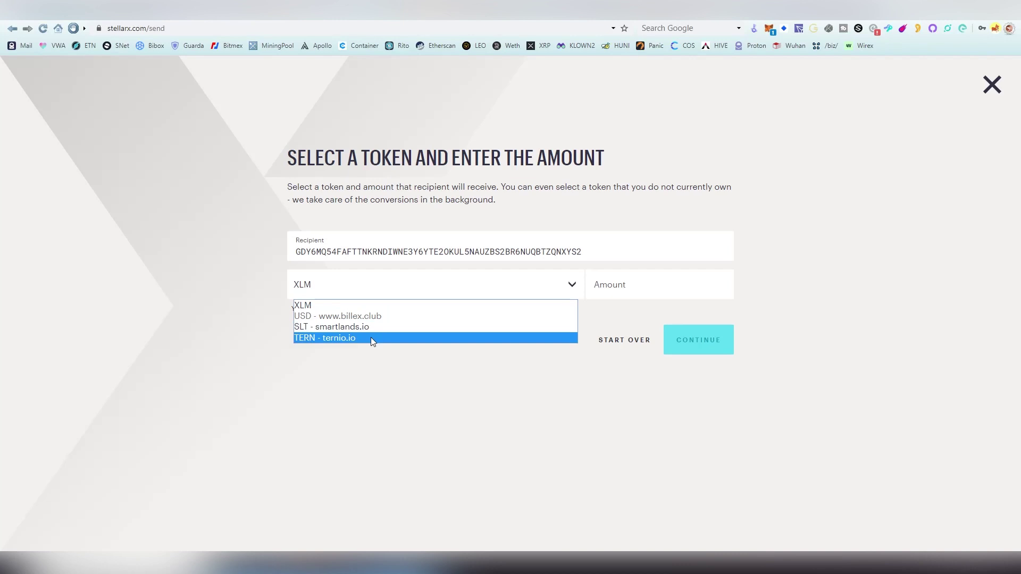
click(377, 307)
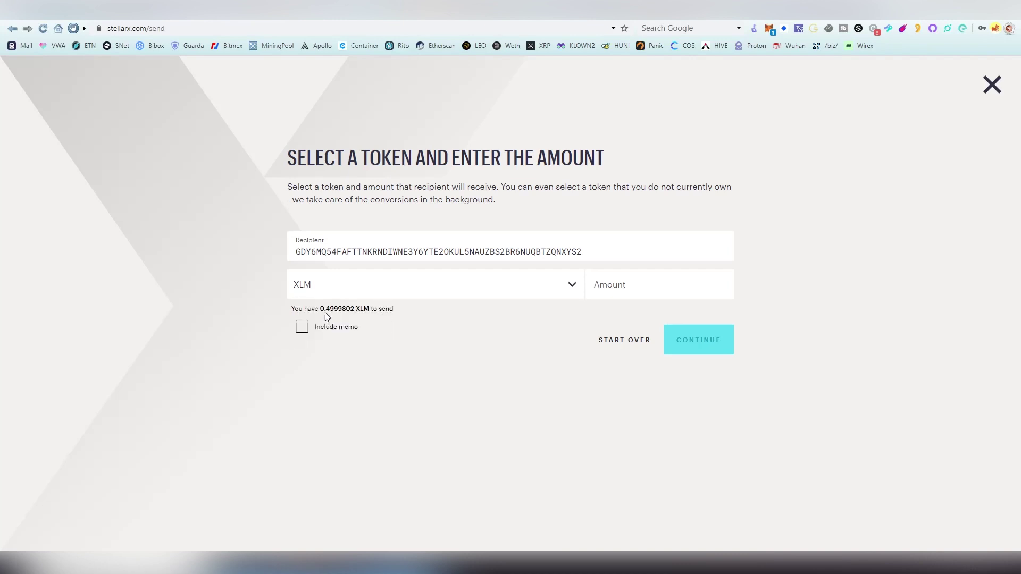
click(667, 277)
text(0.49)
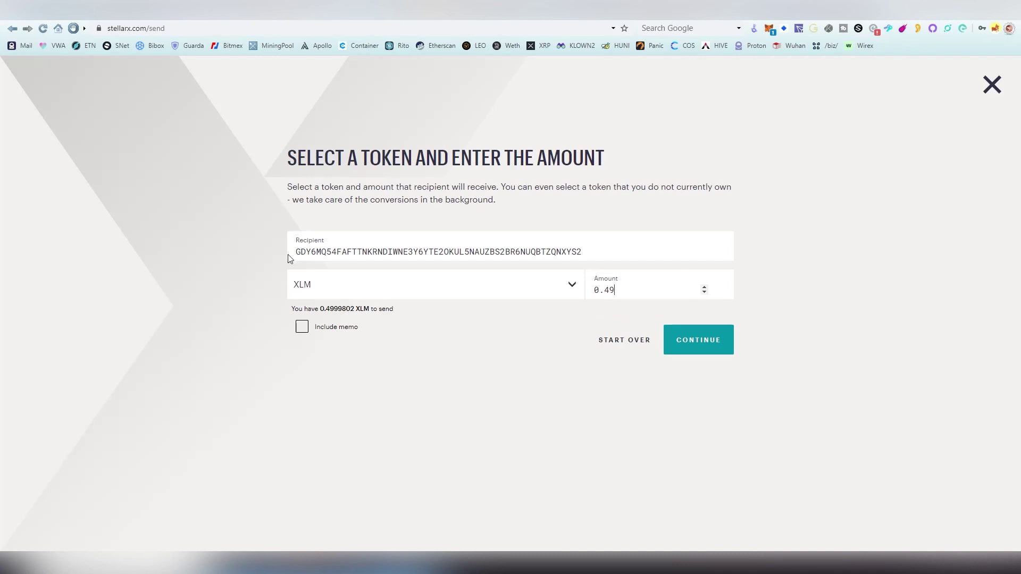
click(426, 290)
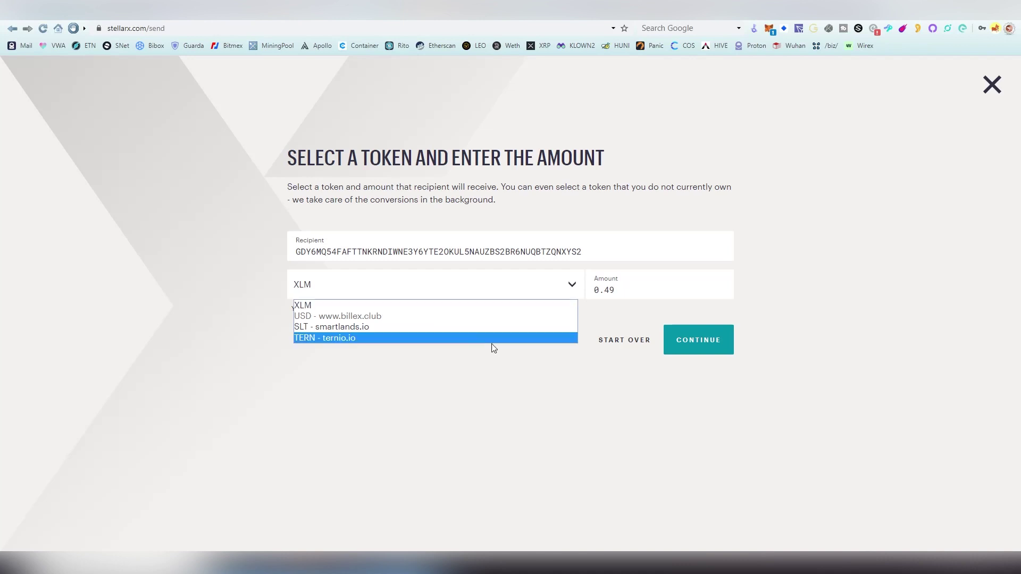
click(712, 350)
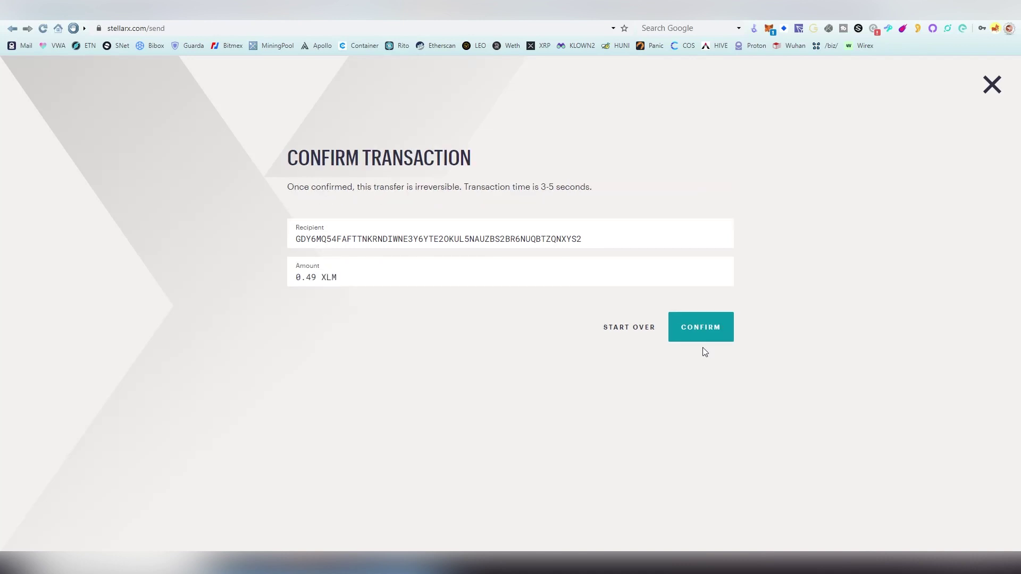
Confirm the 0.49 XLM transfer to the recipient and dismiss the completion notification
click(698, 336)
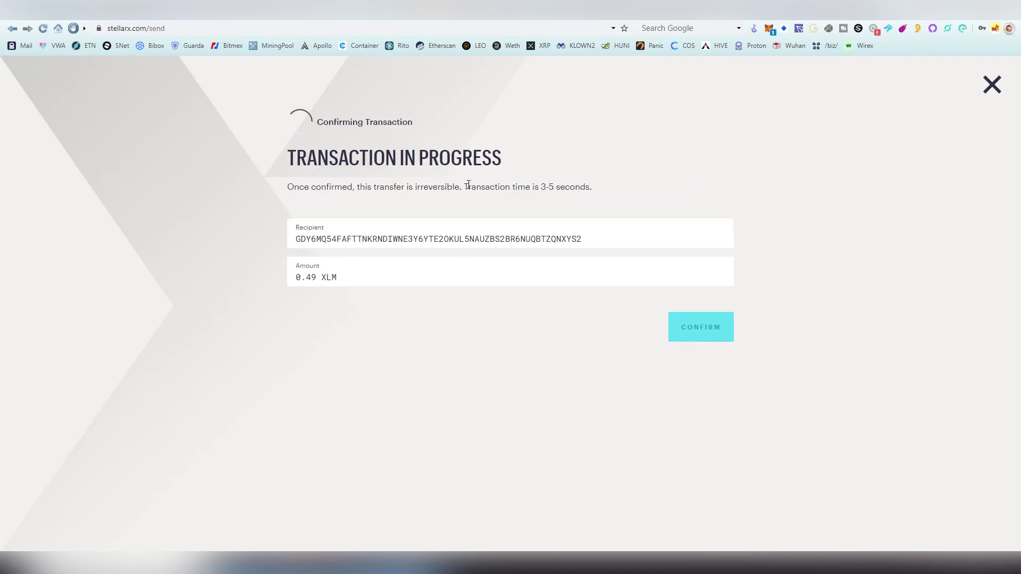
drag(466, 187, 592, 184)
click(605, 198)
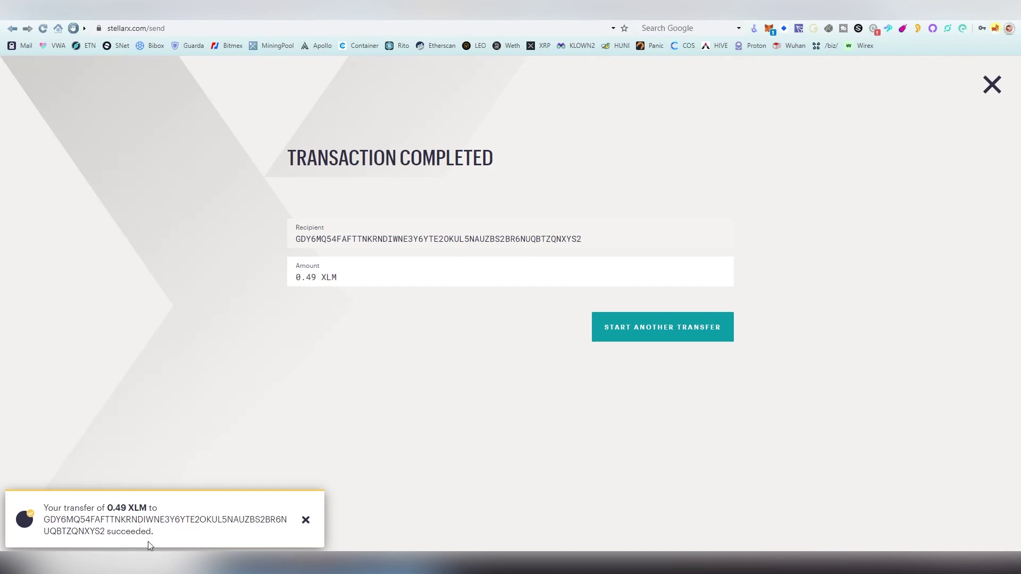
click(306, 519)
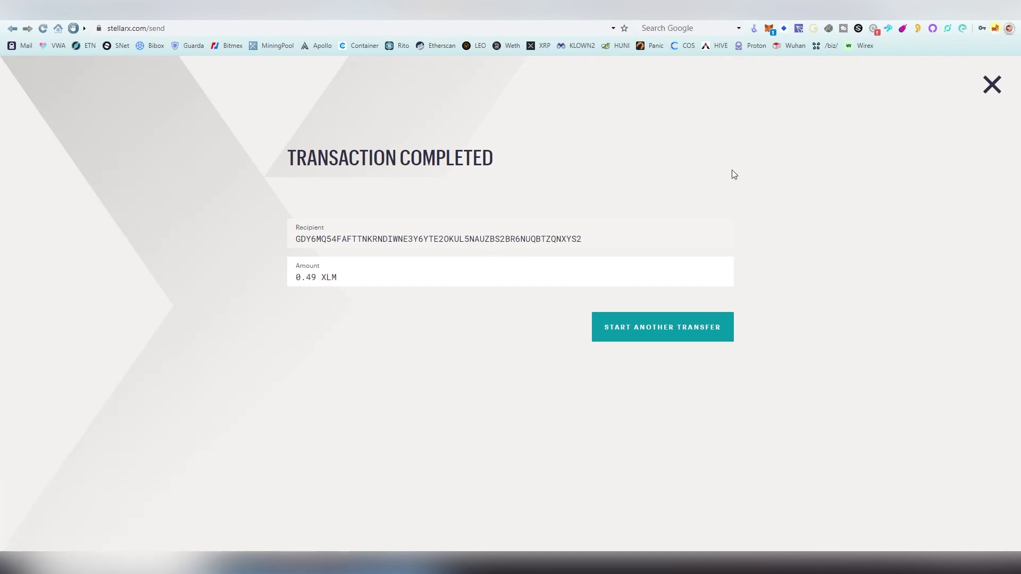
Check the incoming 0.49 XLM payment in the Stellarport balances and in the Stellar transaction history in Exodus
click(889, 20)
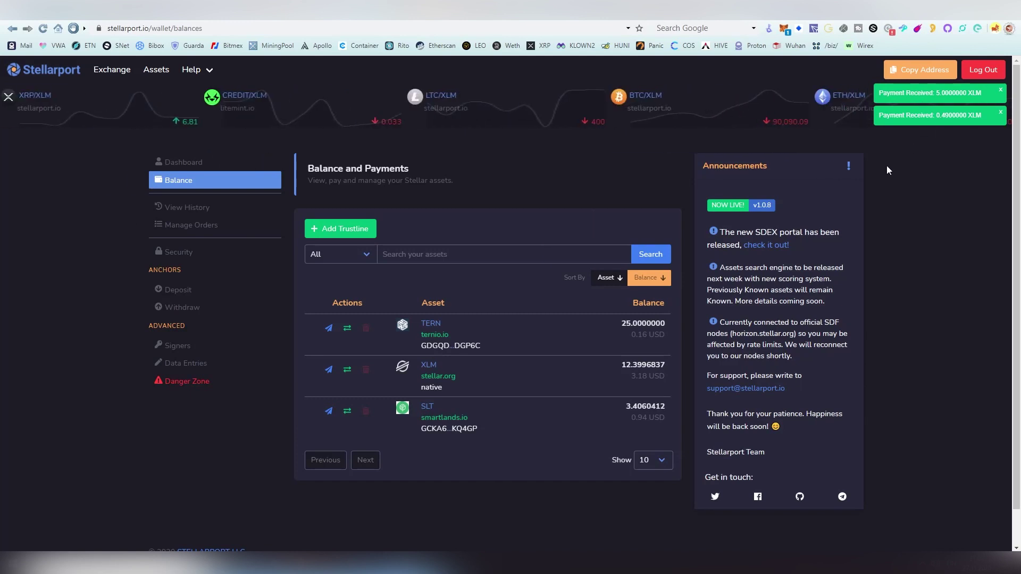
click(206, 182)
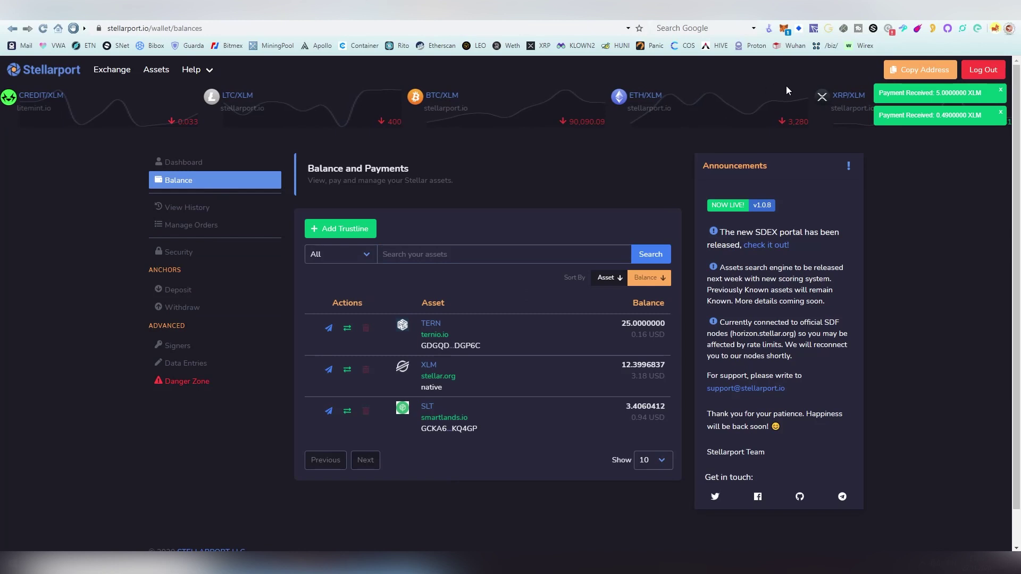
click(373, 564)
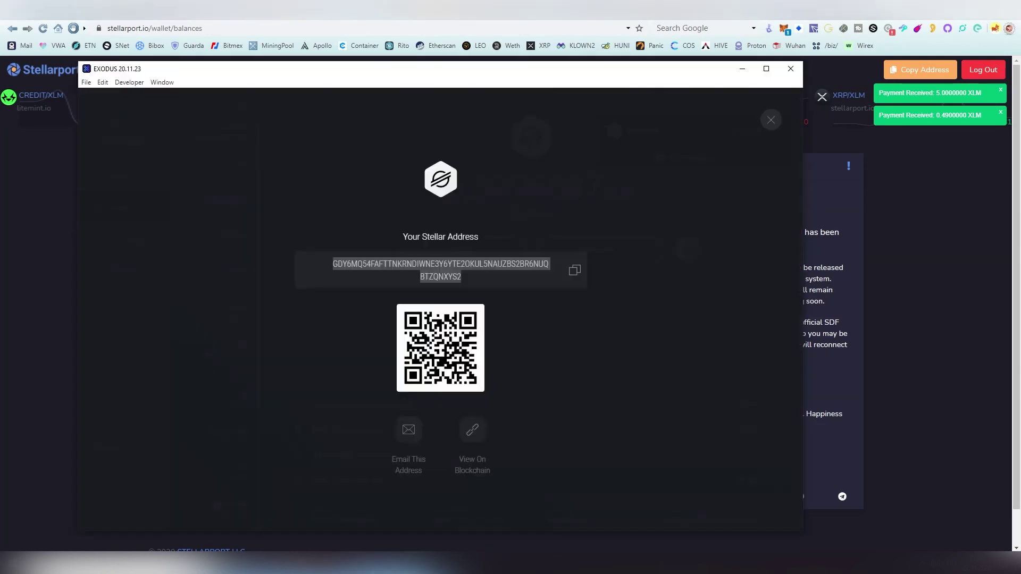
click(767, 125)
click(540, 405)
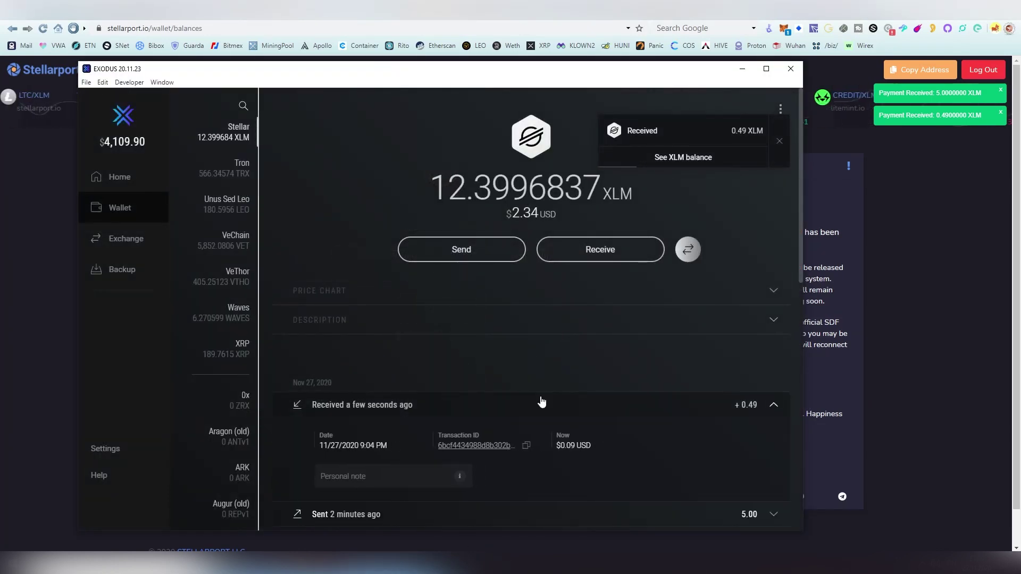
scroll(483, 307, down, 2)
click(554, 315)
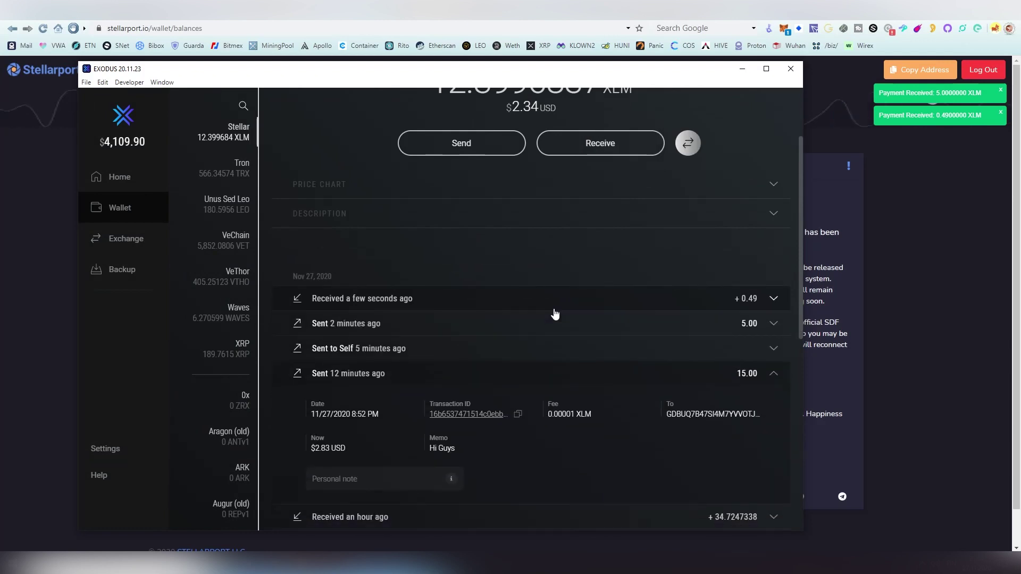
click(858, 247)
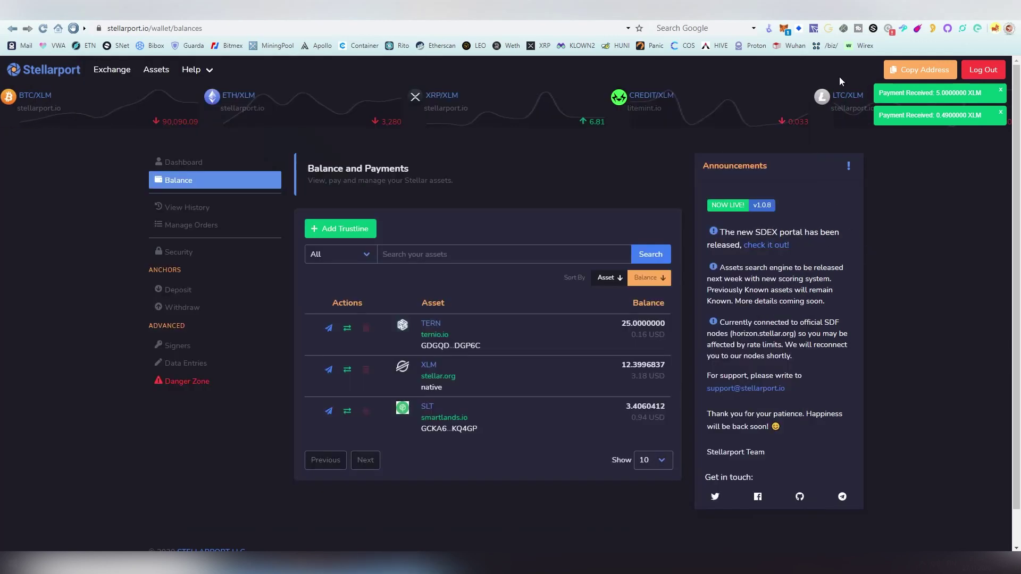
Switch to StellarTerm and look through the markets list down to the custom exchange pair form
click(877, 19)
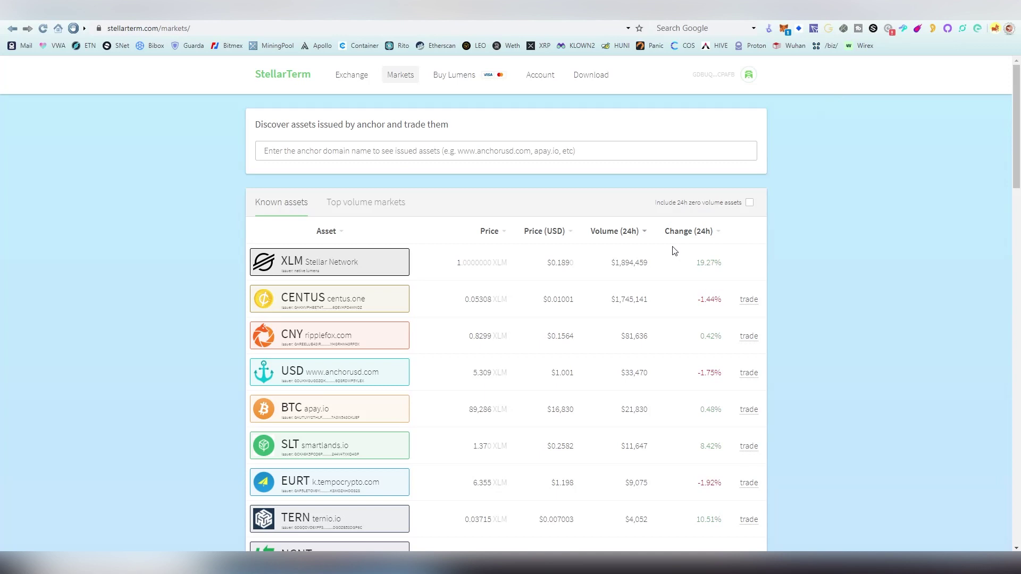
scroll(539, 431, down, 9)
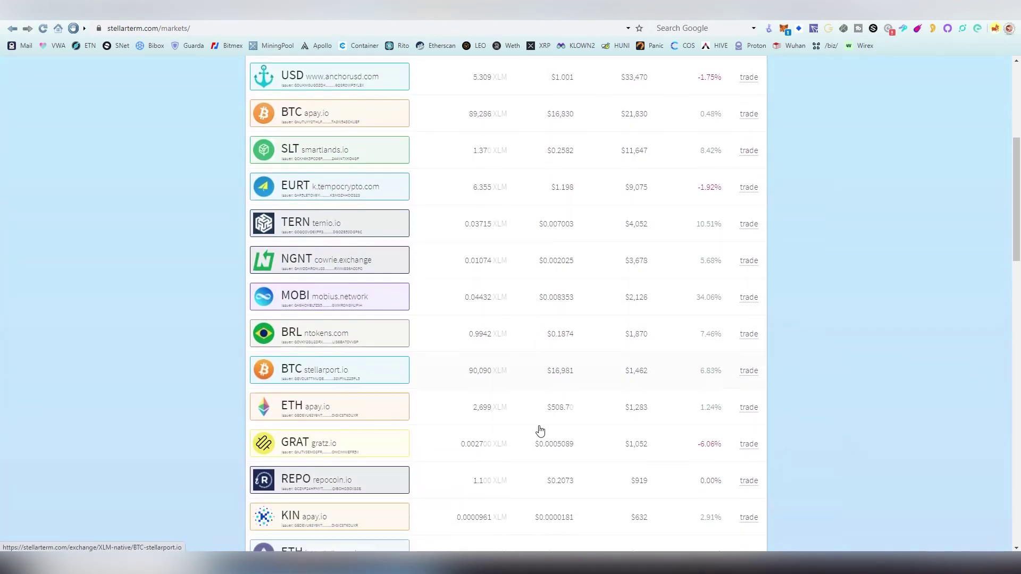
scroll(541, 417, down, 12)
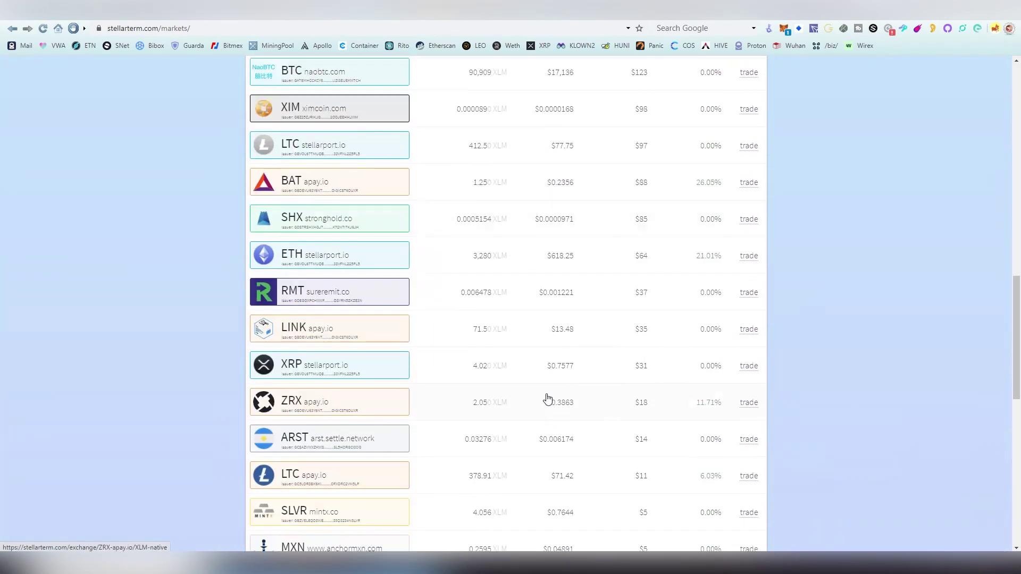
scroll(546, 394, down, 3)
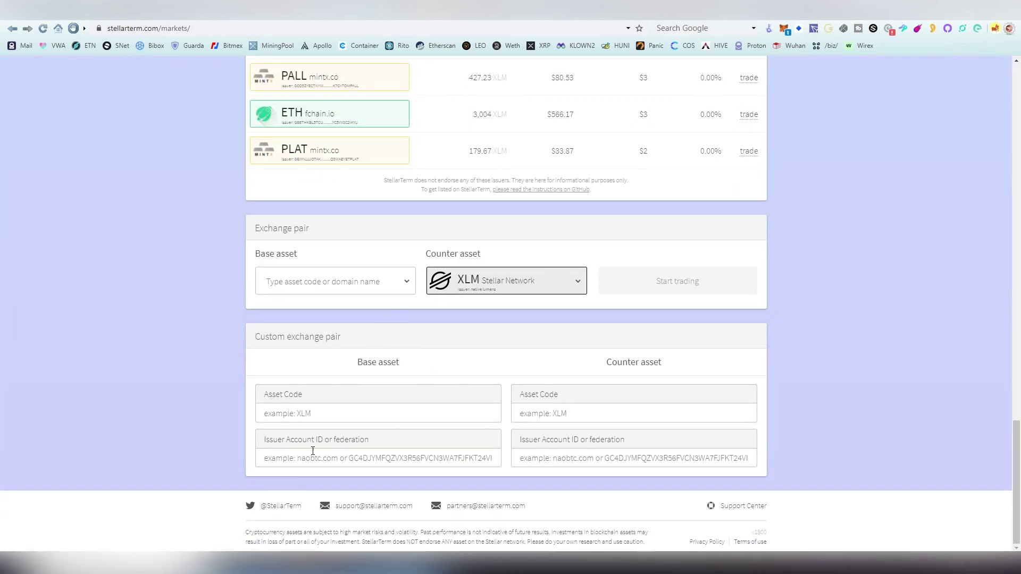
scroll(205, 278, up, 15)
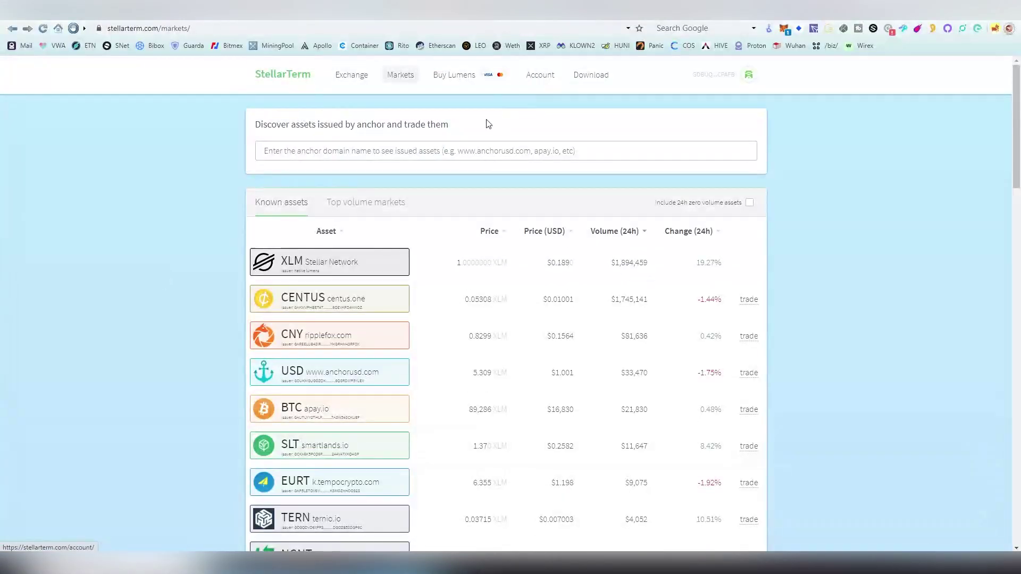
Open the asset acceptance page of the StellarTerm account and examine the list of acceptable assets and the manual asset form
click(552, 81)
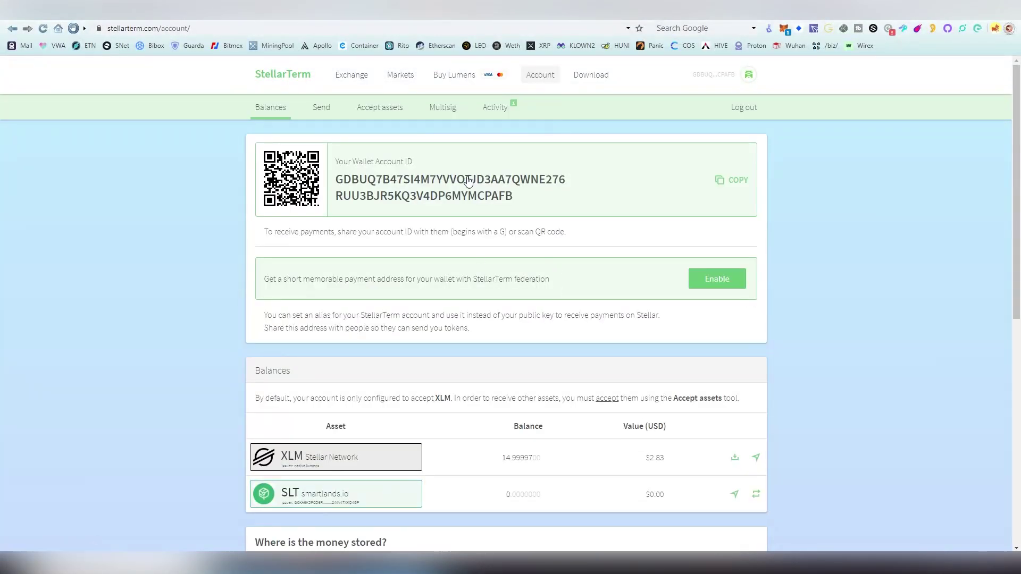
click(387, 109)
middle_click(479, 202)
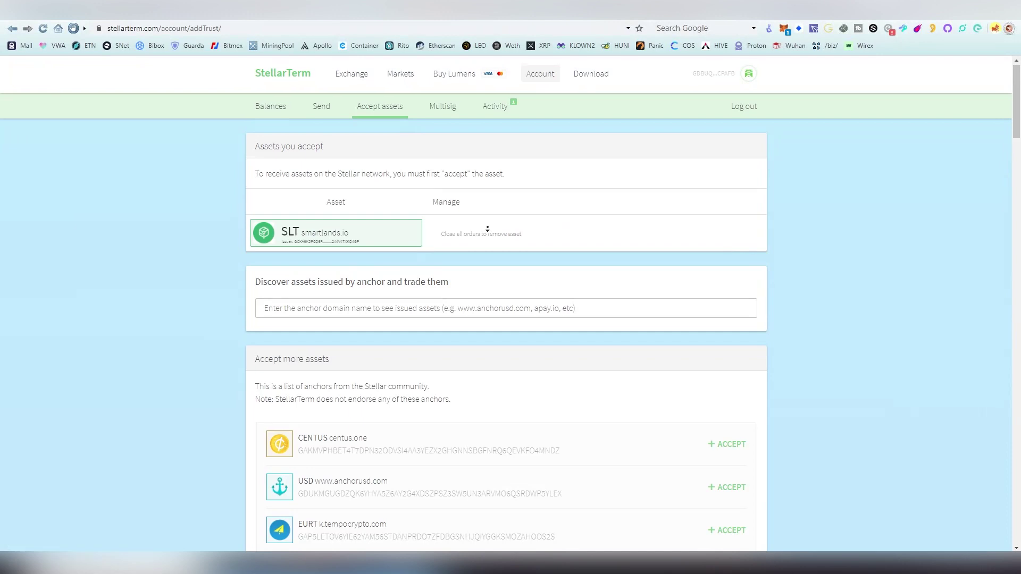
scroll(478, 202, down, 3)
middle_click(225, 244)
scroll(225, 244, down, 15)
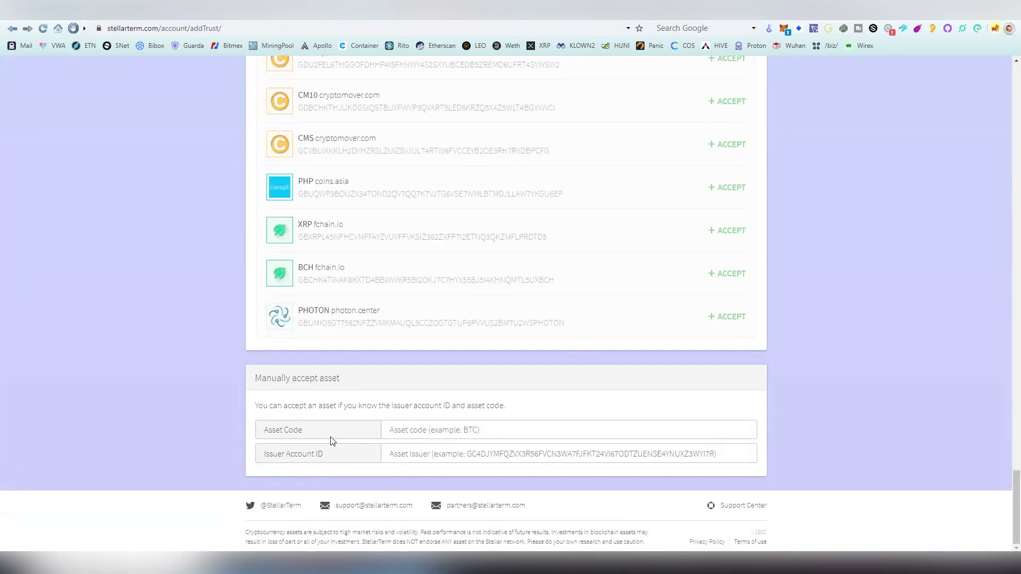
drag(266, 454, 299, 456)
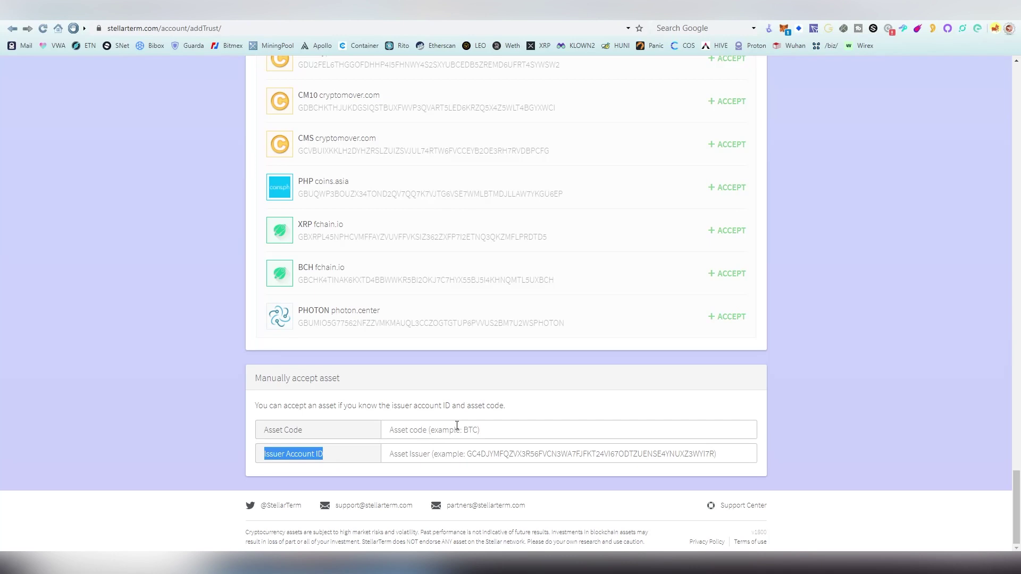
scroll(477, 330, up, 5)
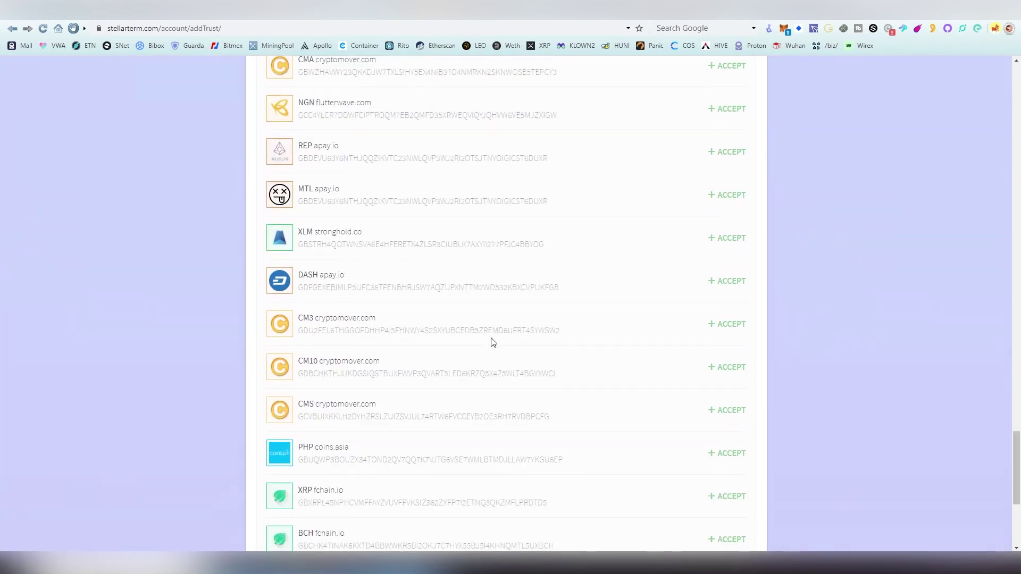
scroll(489, 341, down, 5)
click(412, 425)
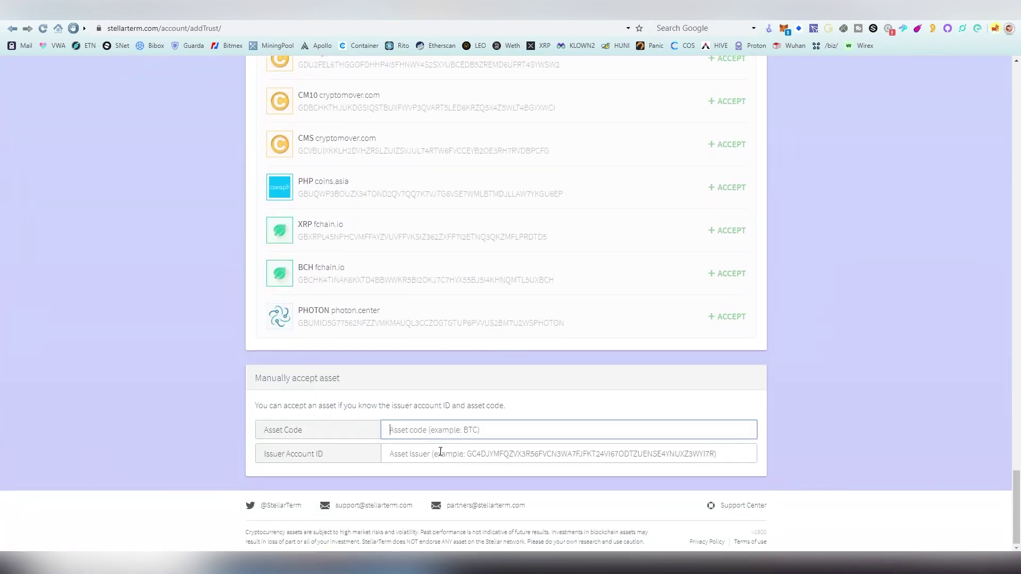
middle_click(489, 415)
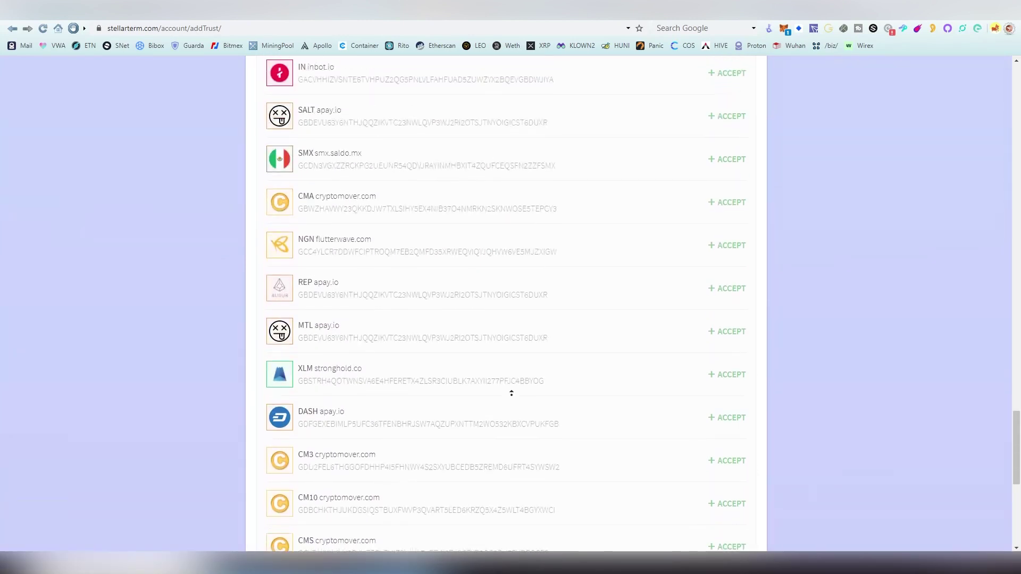